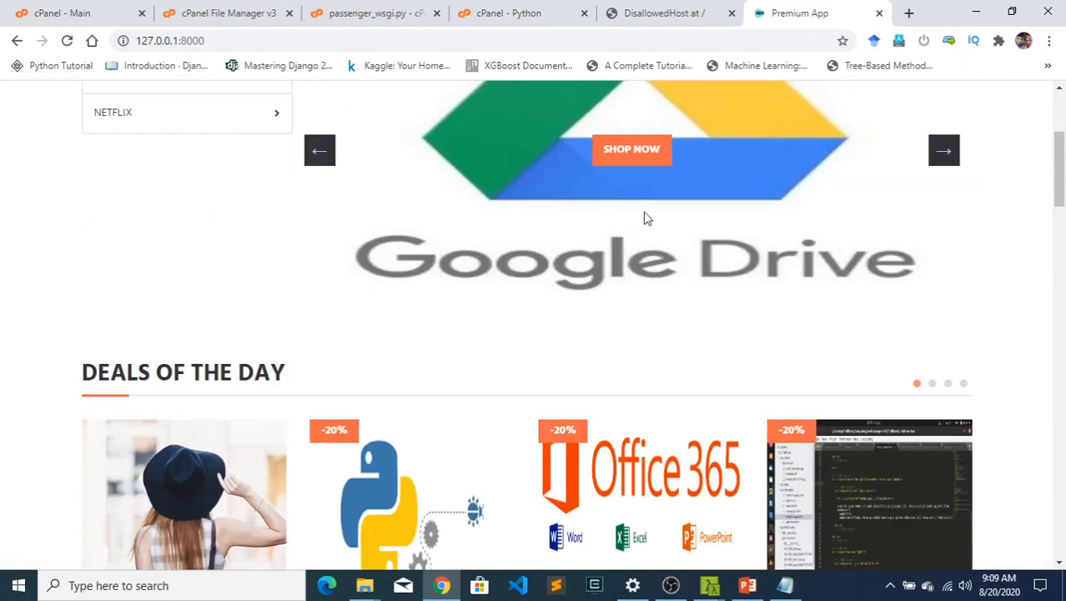
- Try to open the local site's cPanel page at 127.0.0.1:8000/cpanel
left_click(259, 37)
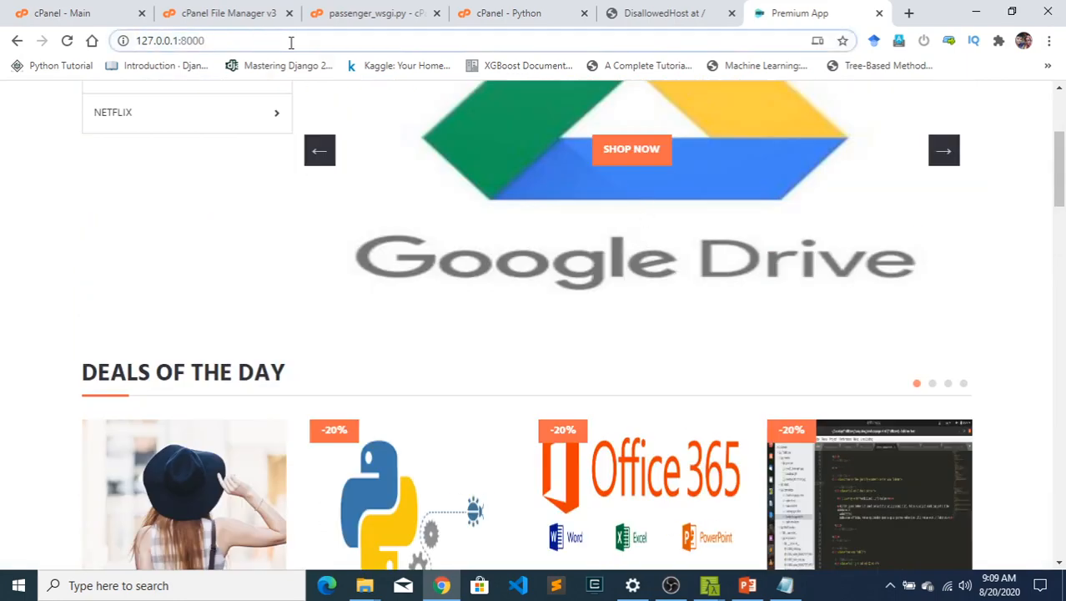
type("/cpan")
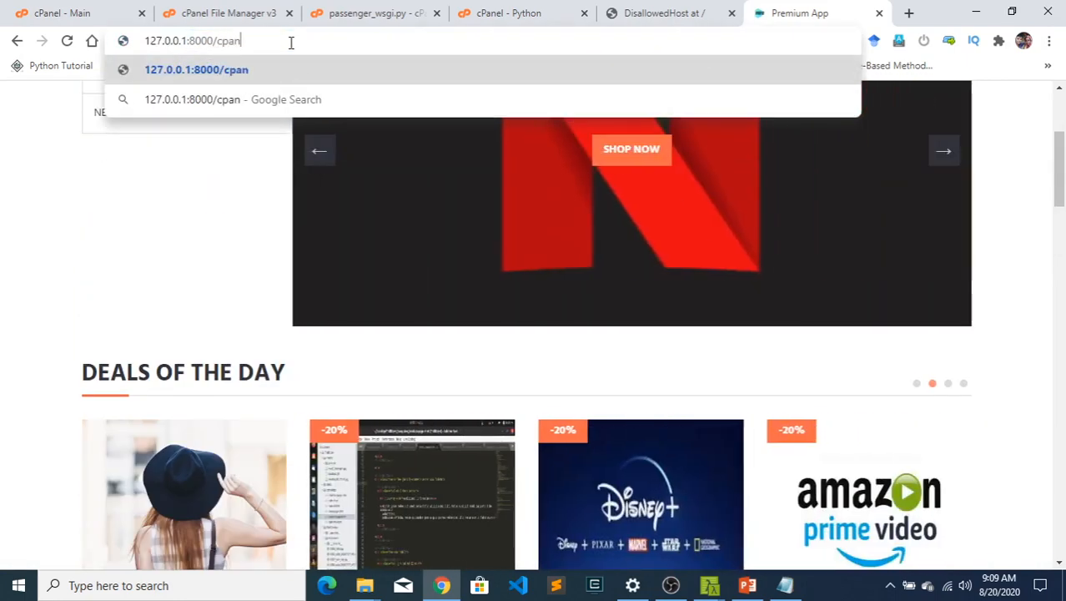
type("el")
key("Return")
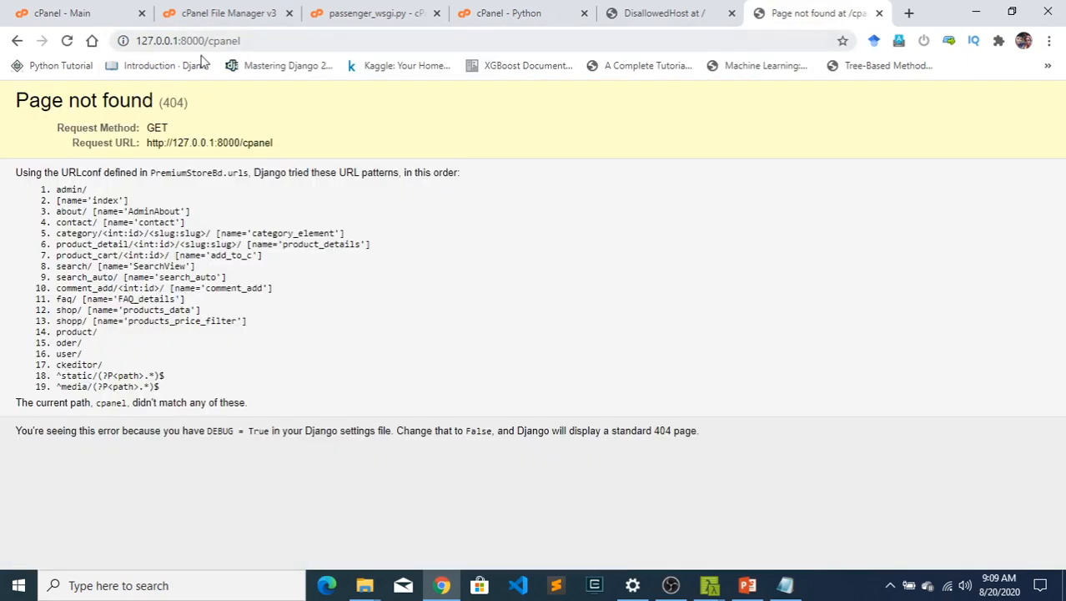
- Open 127.0.0.1:8000/admin and sign in to the PremiumBDStore admin panel with the account password
double_click(241, 41)
type("admin")
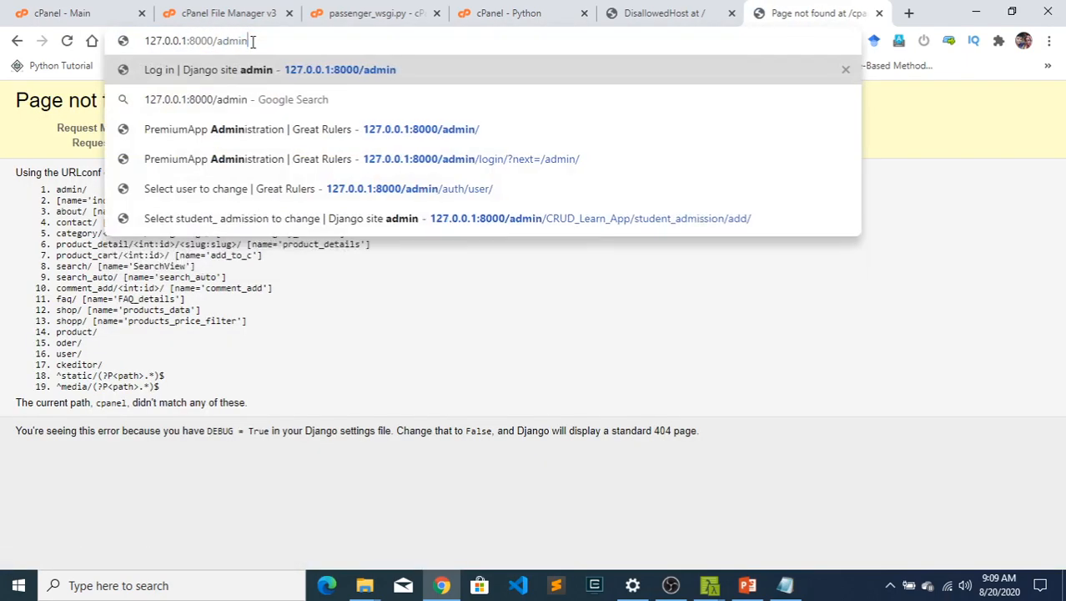
key("Return")
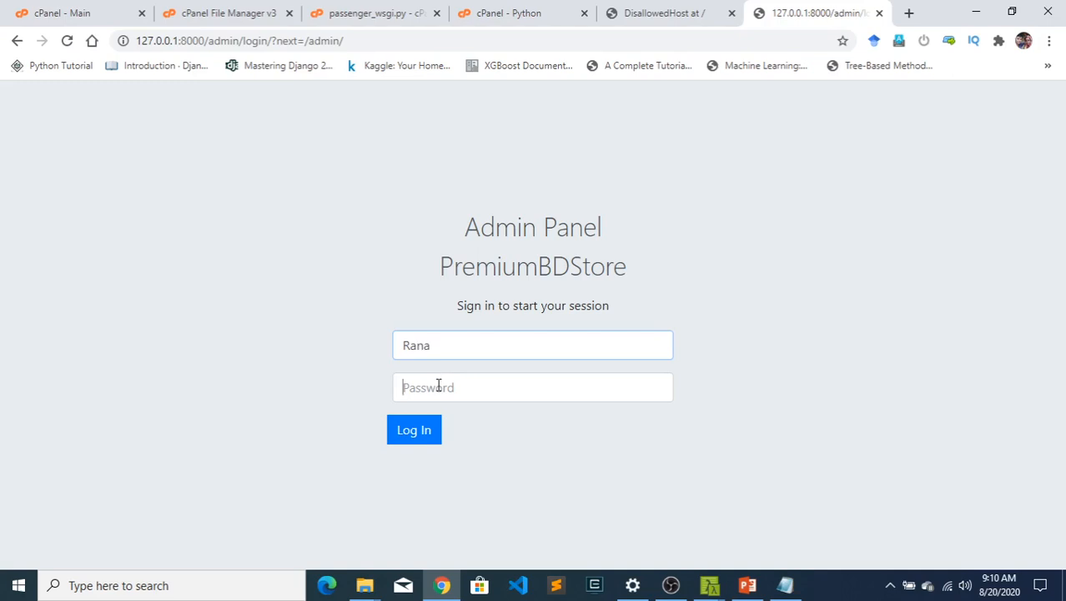
type("****")
key("Return")
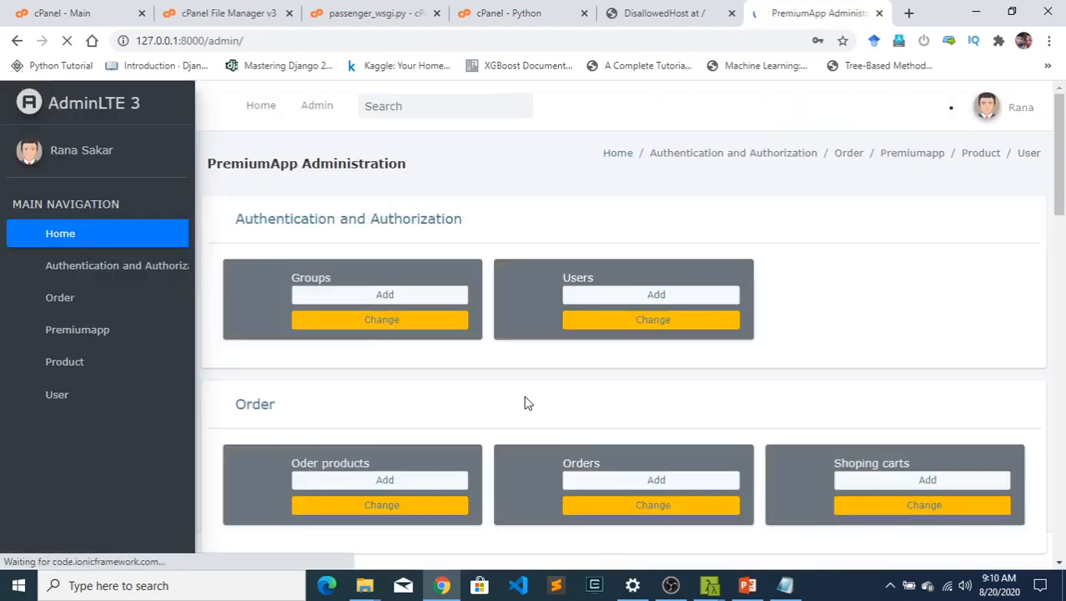
- Dismiss the browser's password-change warning and look through the admin dashboard's sections down to the recent actions
scroll(392, 388, "down", 3)
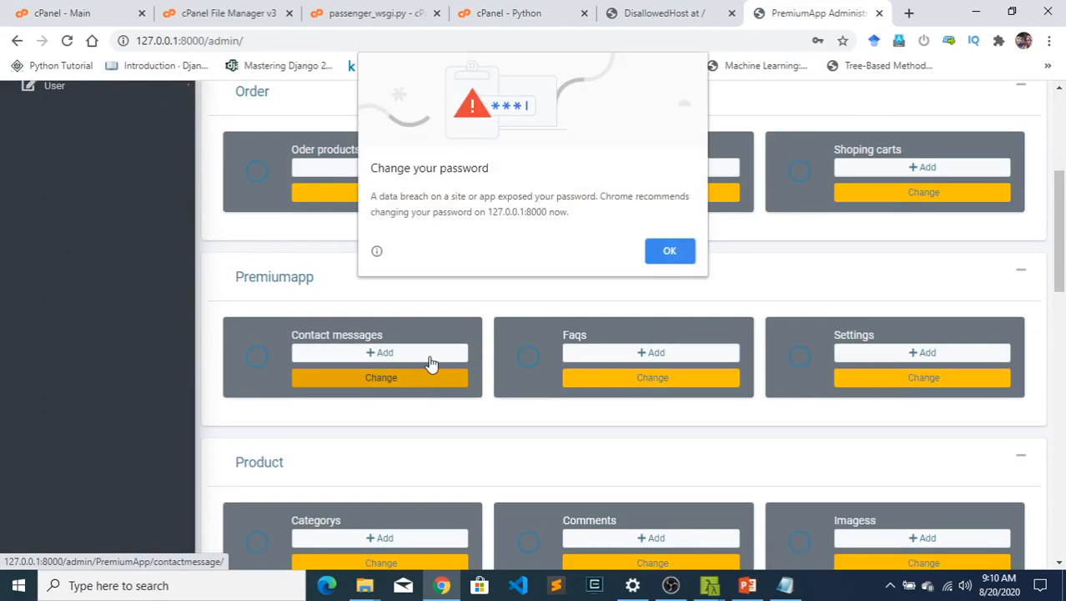
left_click(667, 249)
scroll(275, 283, "up", 3)
scroll(434, 269, "down", 8)
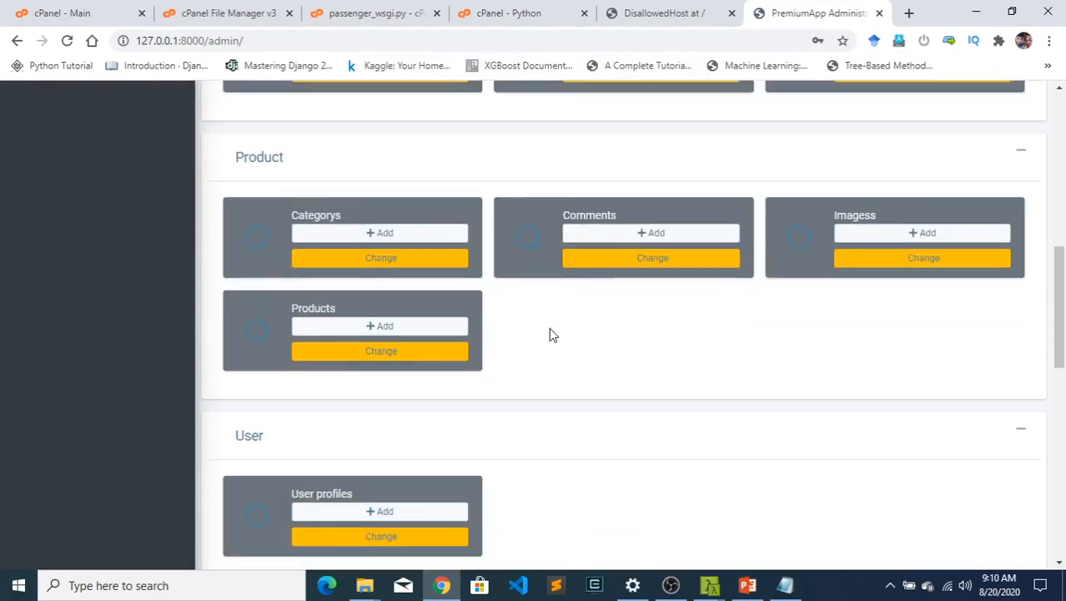
scroll(450, 347, "up", 8)
scroll(381, 374, "down", 10)
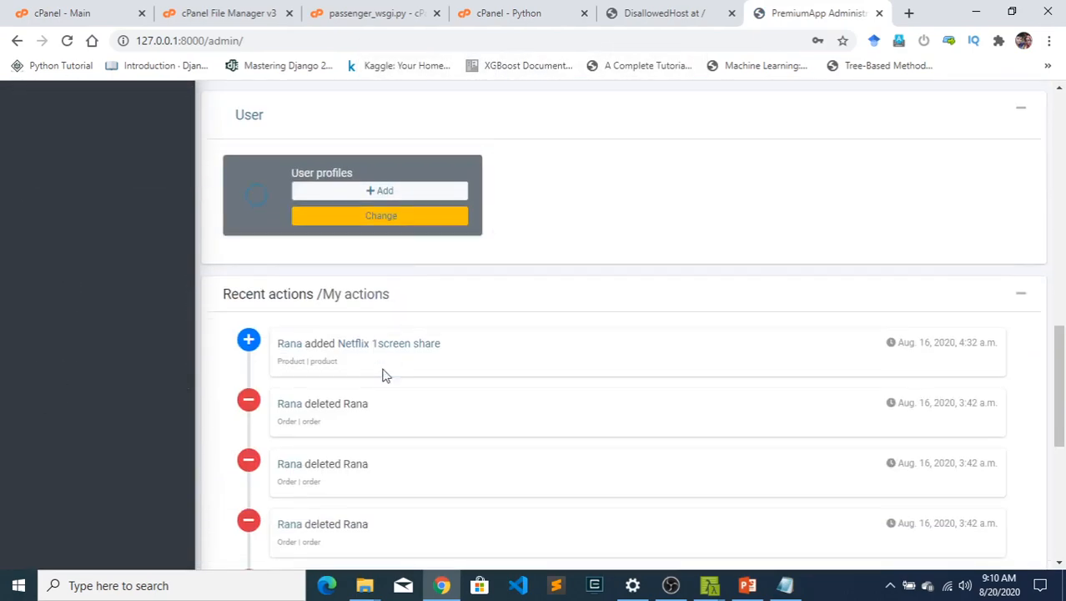
scroll(366, 399, "up", 11)
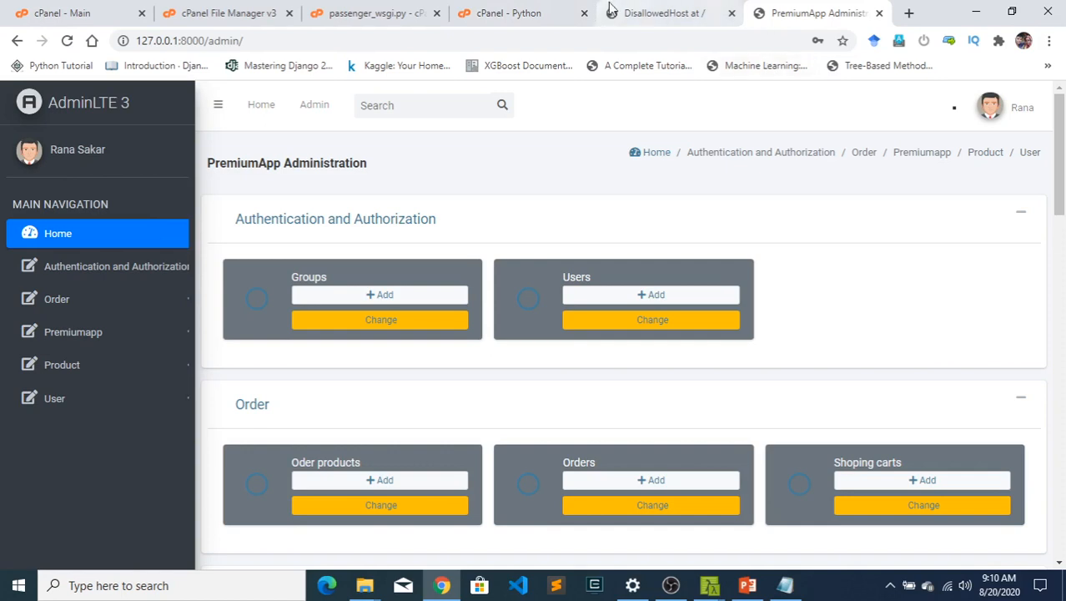
- Open the local store front at 127.0.0.1:8000 in a new browser tab
left_click(908, 13)
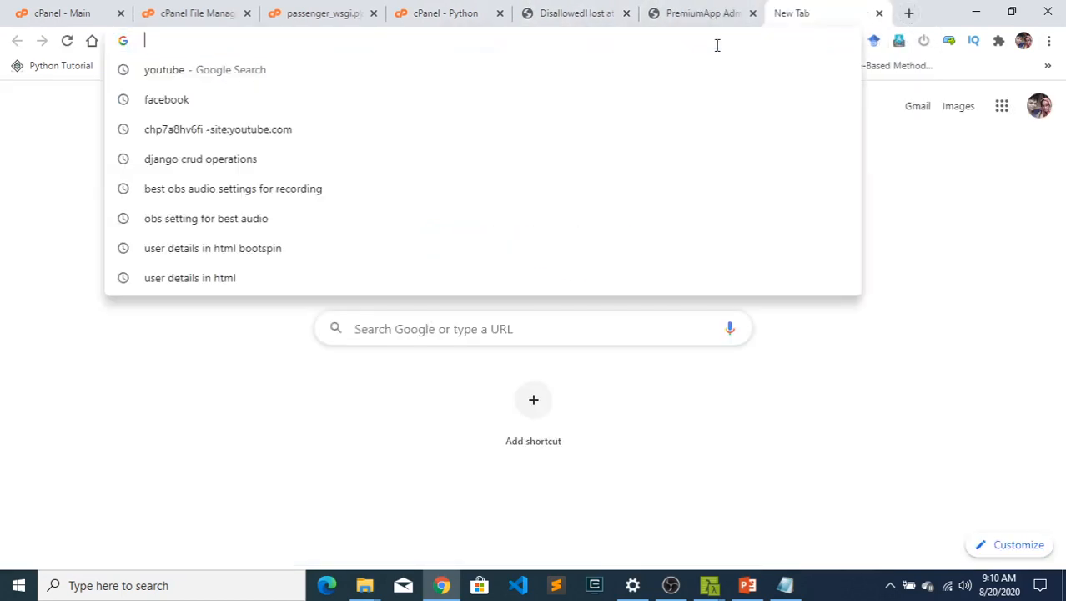
type("1")
key("Return")
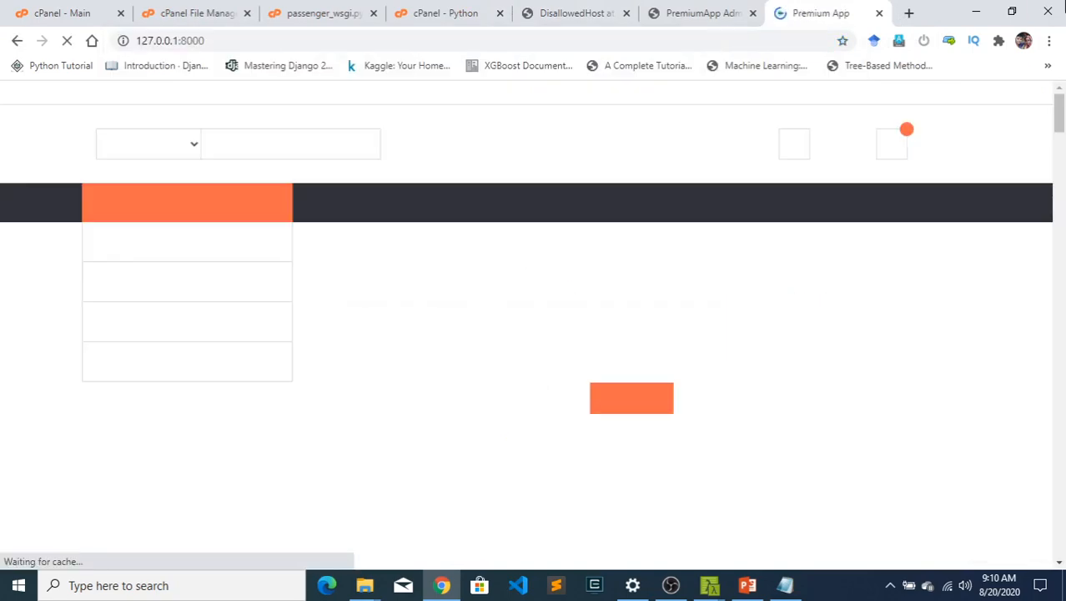
- Switch to File Explorer, view the project files in PremiumStoreBd and go up to the parent ecom folder
left_click(976, 12)
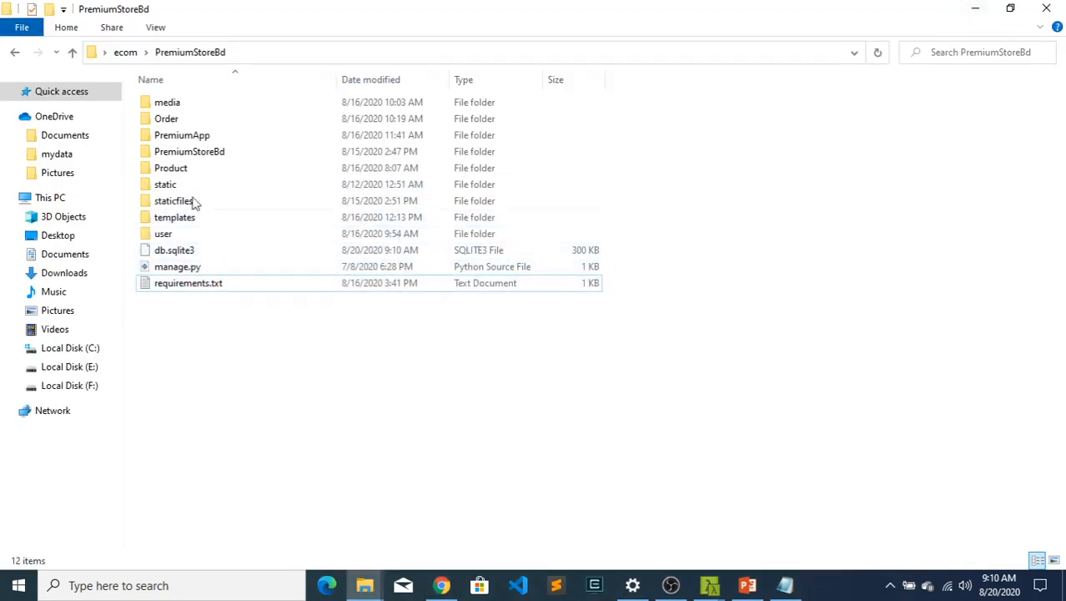
left_click_drag(300, 321, 88, 109)
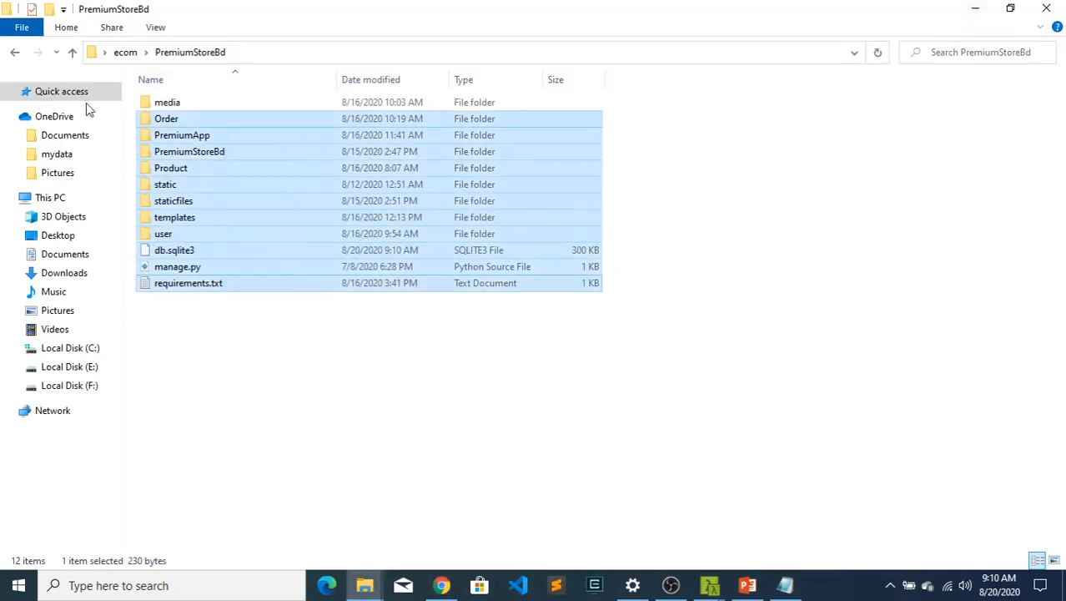
left_click(73, 52)
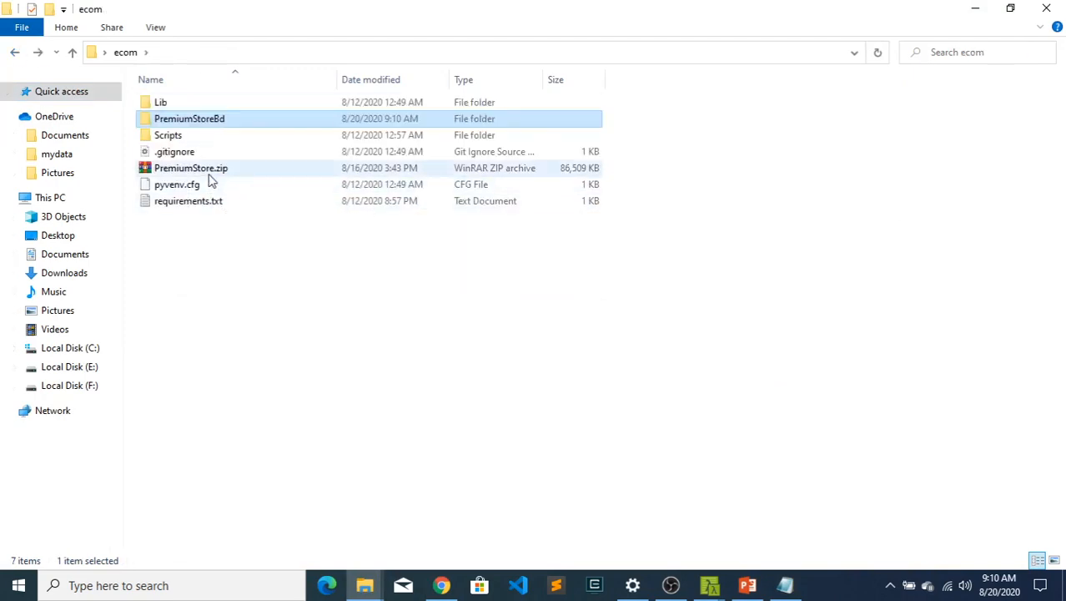
right_click(233, 123)
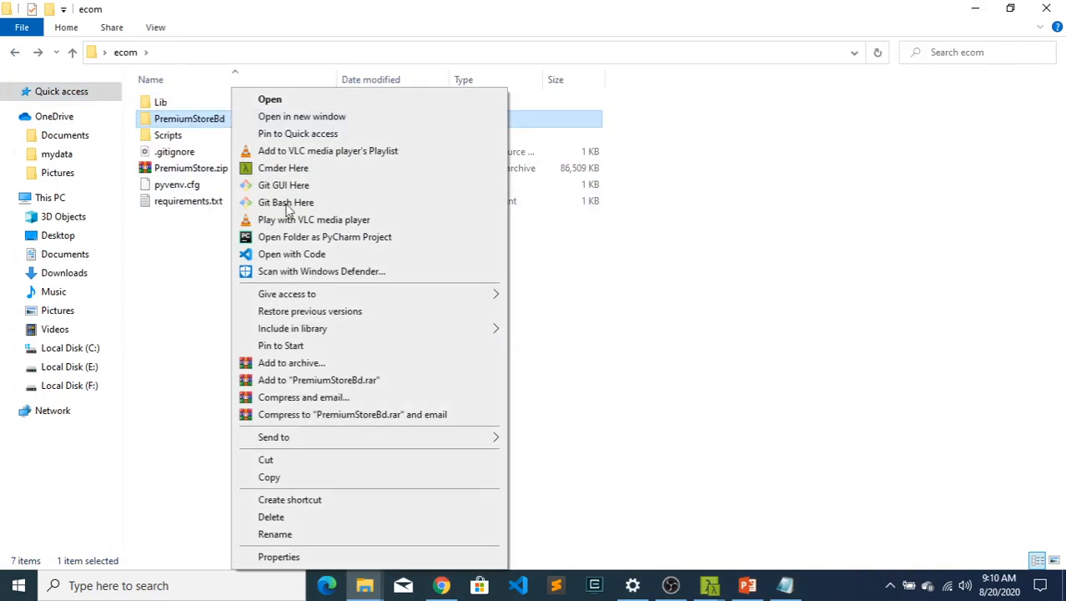
left_click(305, 366)
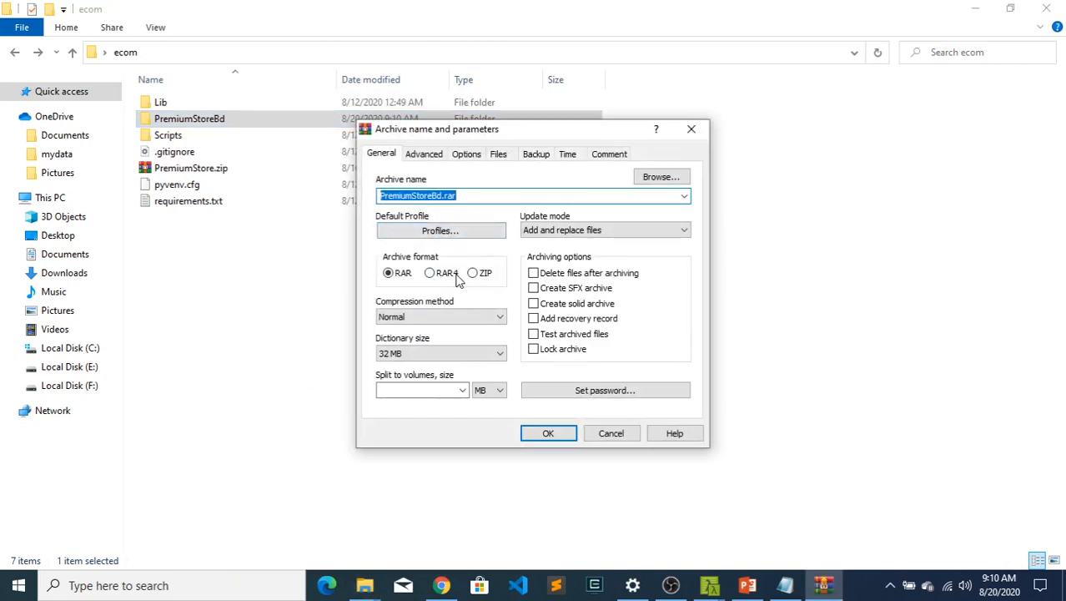
left_click(473, 273)
left_click(630, 439)
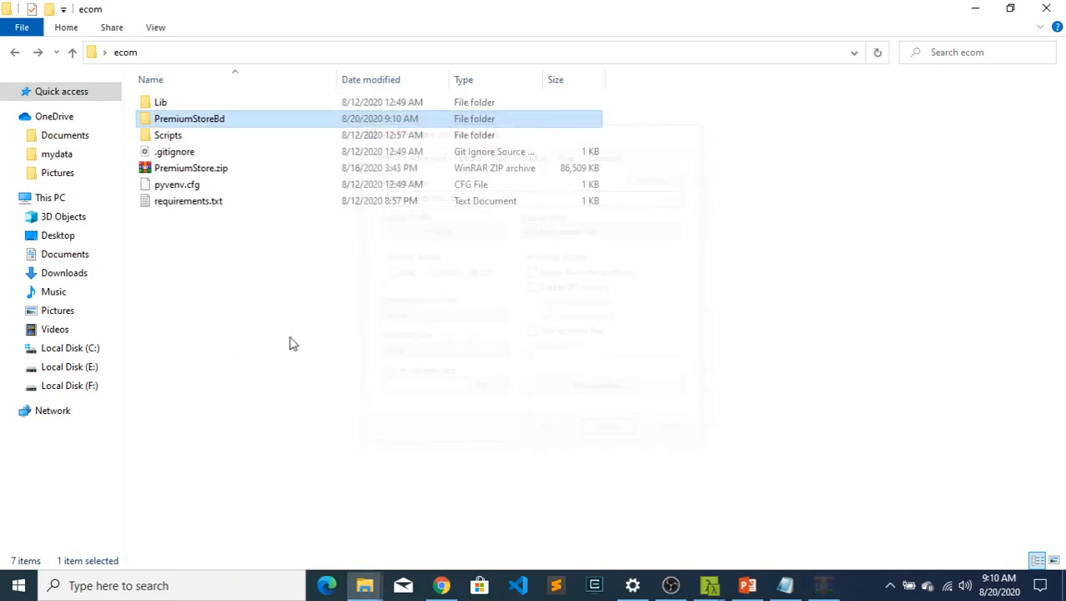
left_click(890, 585)
left_click(578, 433)
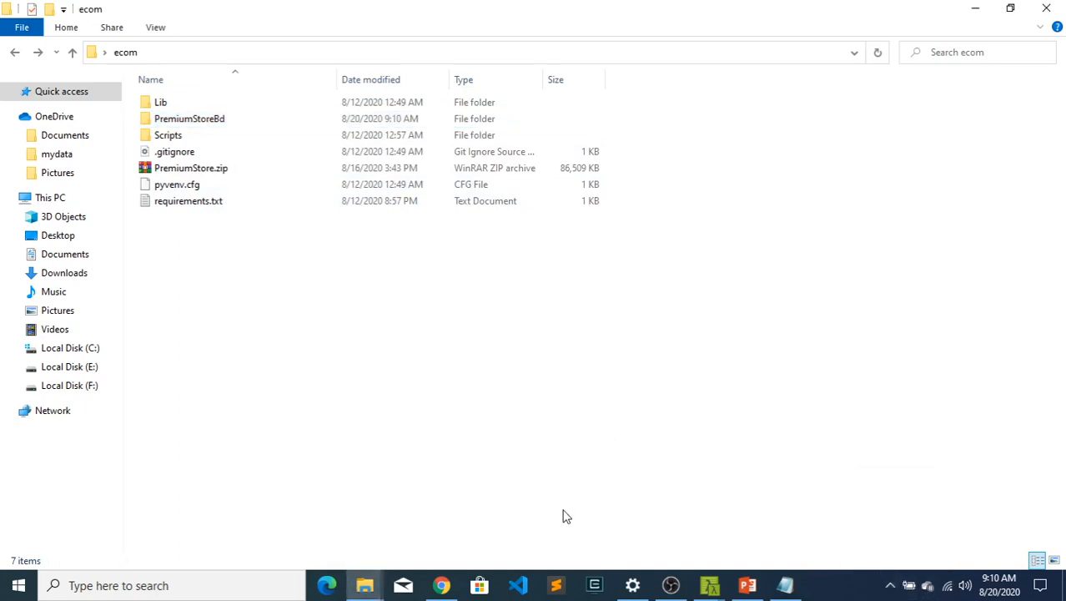
- Switch back to Chrome and view the open cPanel File Manager, local store and cPanel main pages
left_click(444, 587)
left_click(209, 13)
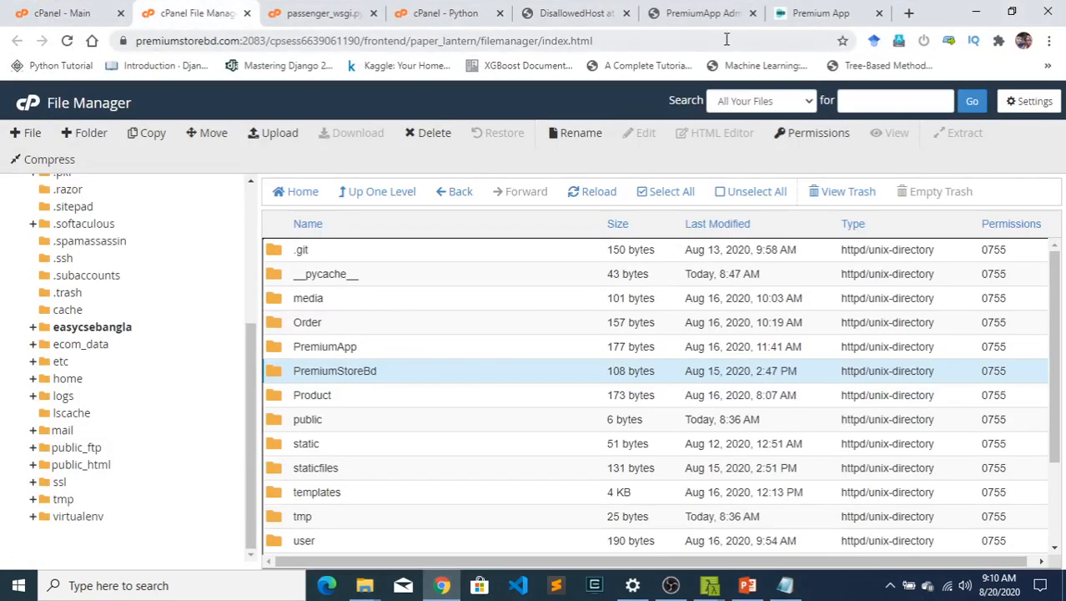
left_click(819, 13)
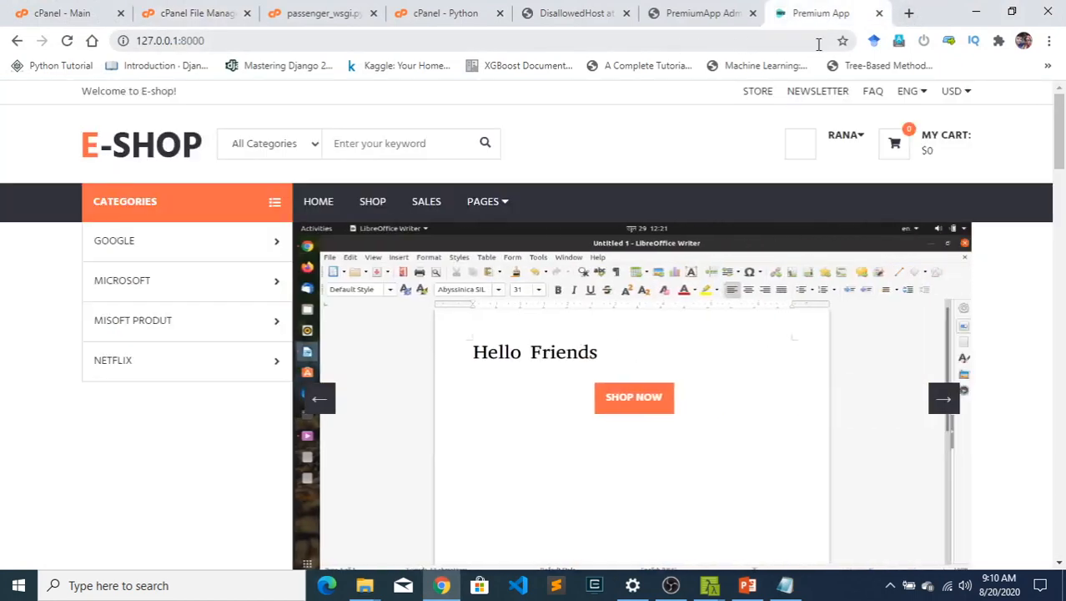
left_click(908, 13)
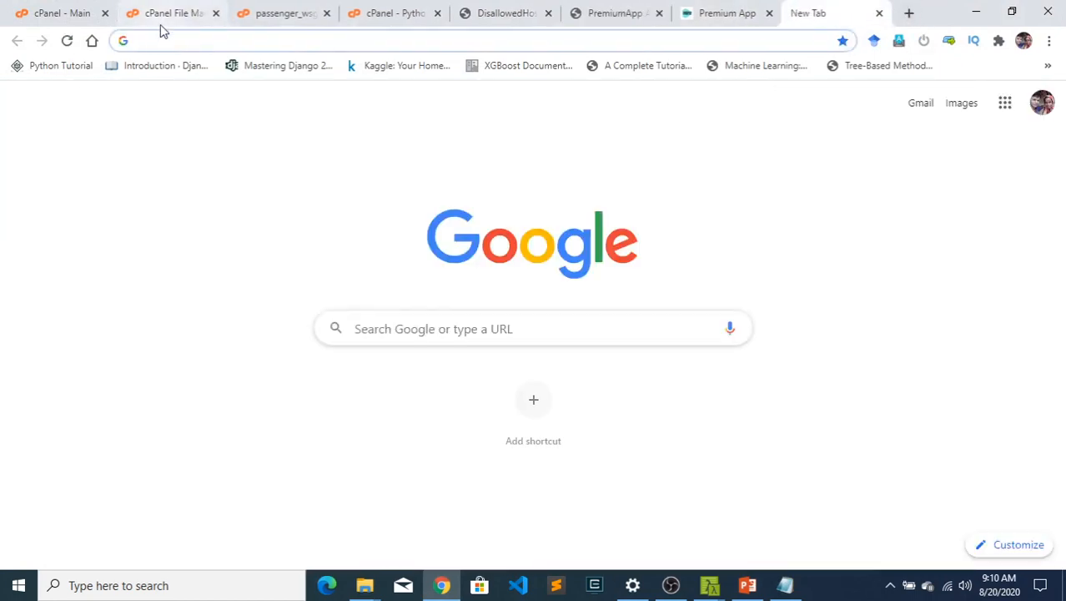
left_click(83, 14)
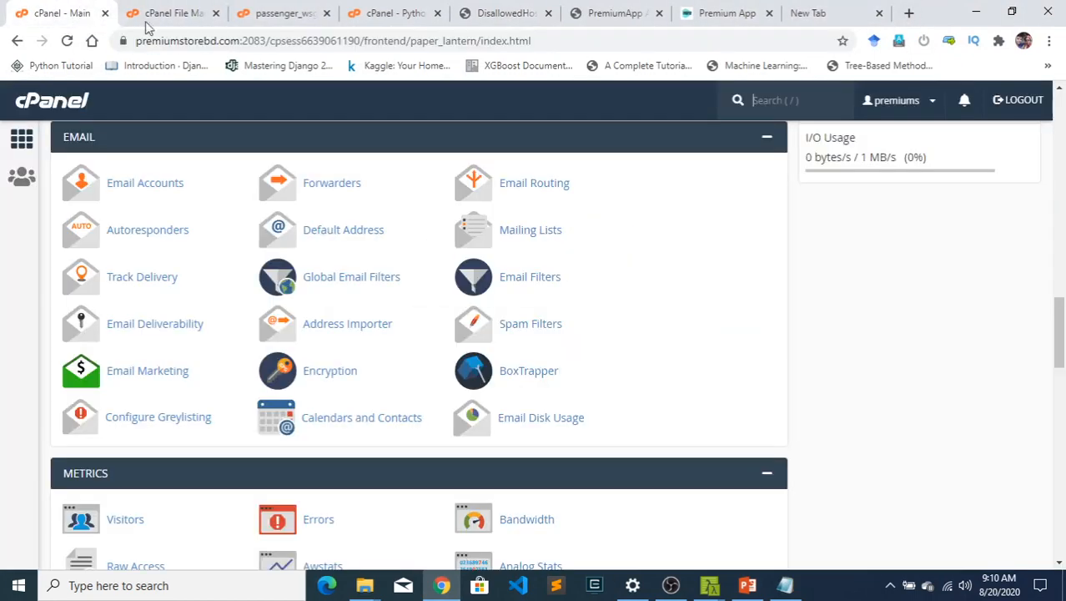
- Open premiumstorebd.com/cpanel in a new browser tab and log in to cPanel with the saved credentials
left_click(909, 13)
left_click(656, 43)
type("premium")
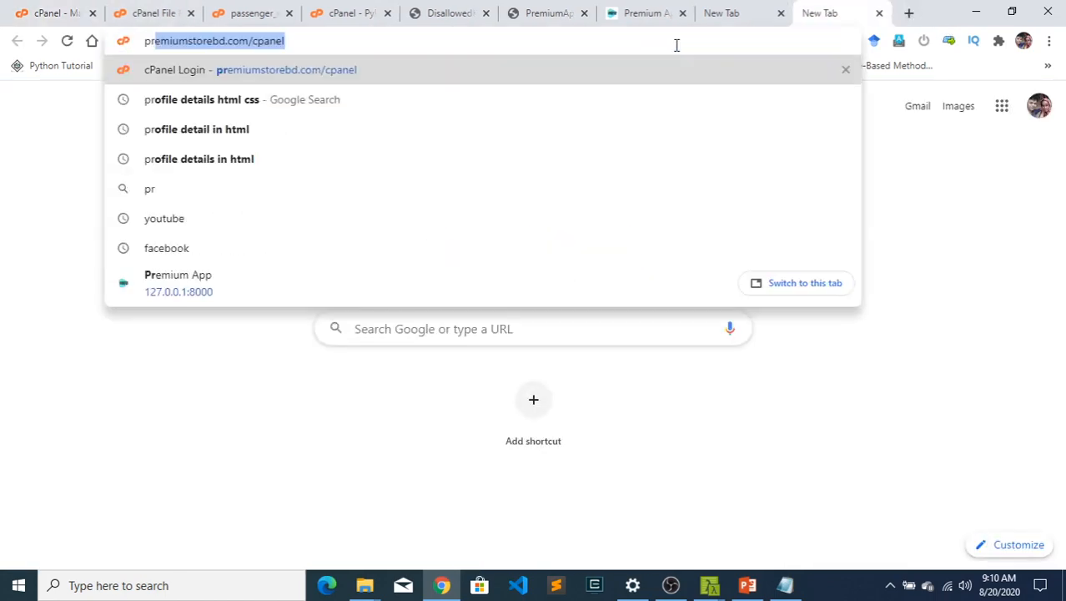
key("Return")
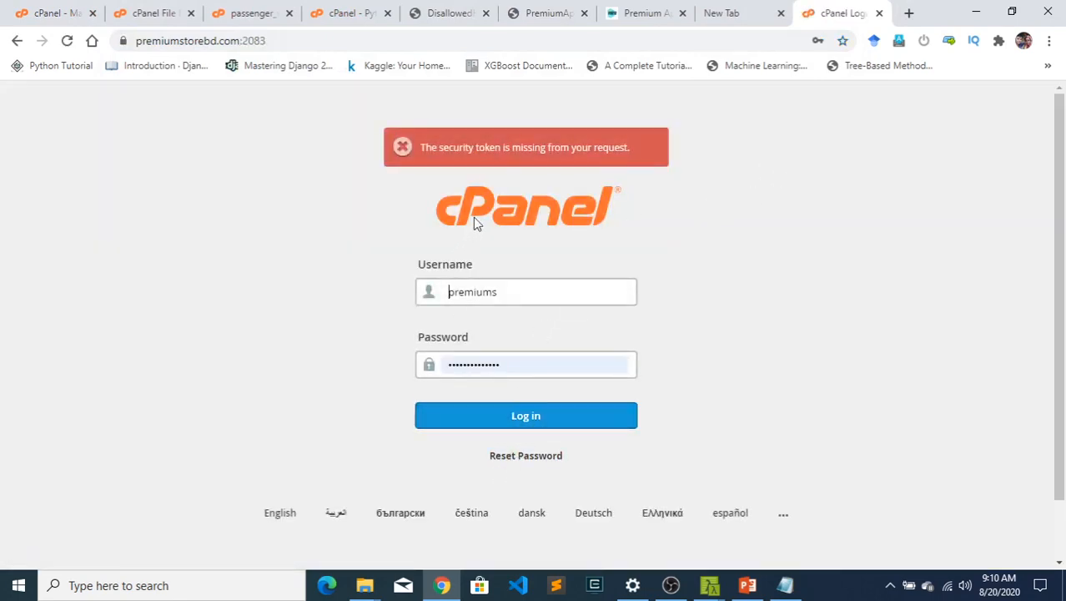
left_click(544, 419)
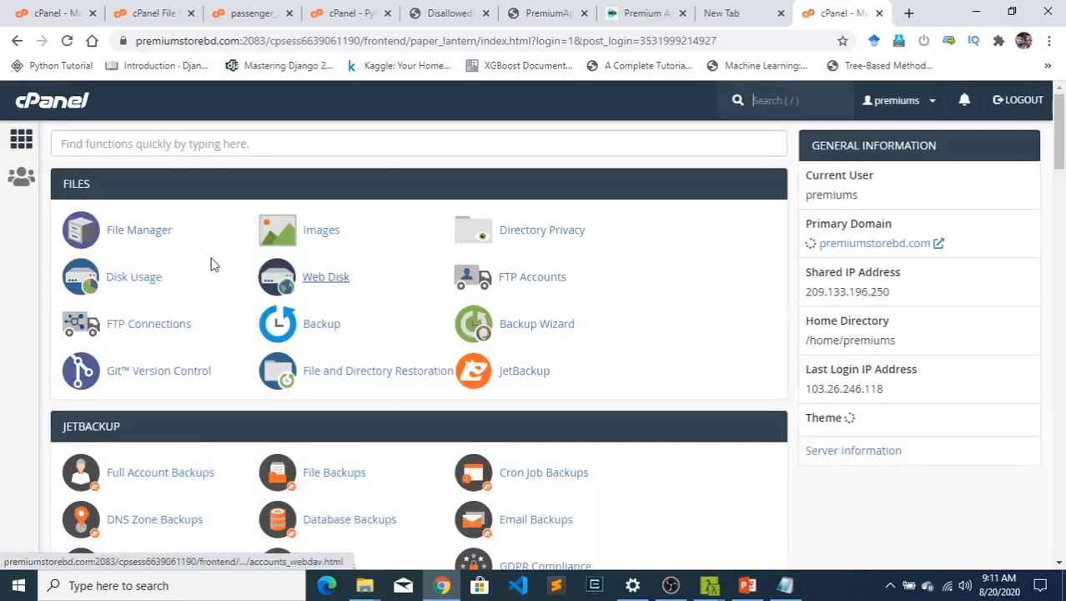
- Open the Subdomains page from cPanel's Domains section
scroll(321, 391, "down", 8)
scroll(284, 381, "down", 4)
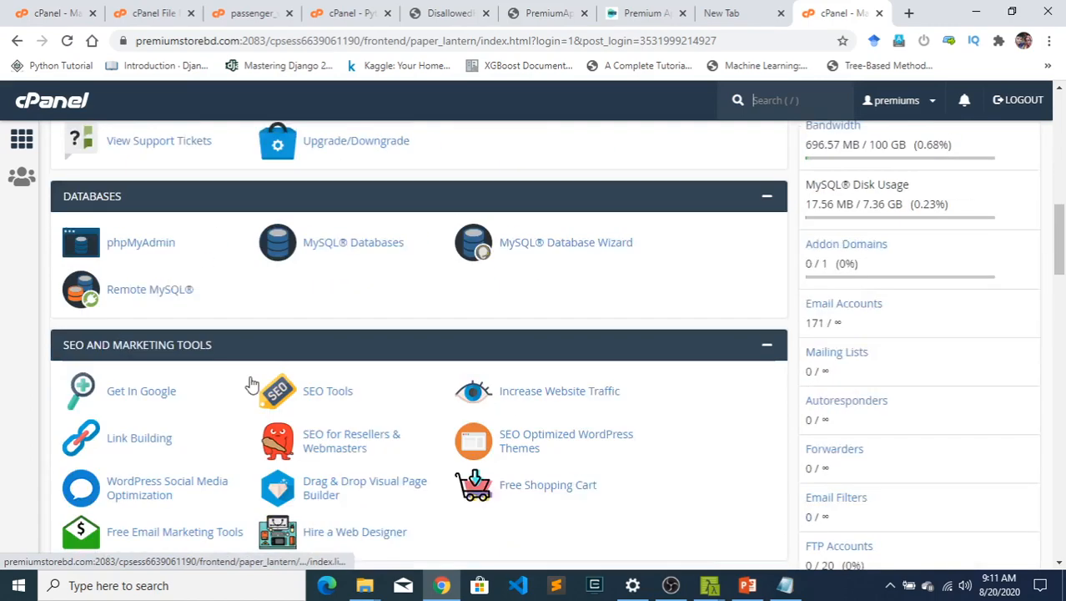
scroll(360, 242, "down", 3)
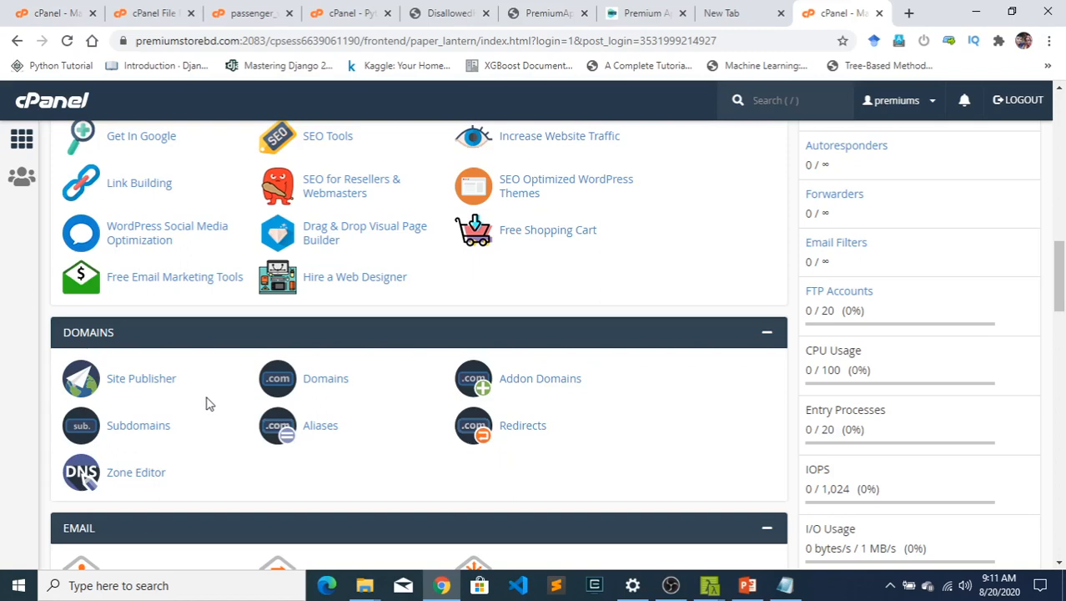
left_click(155, 427)
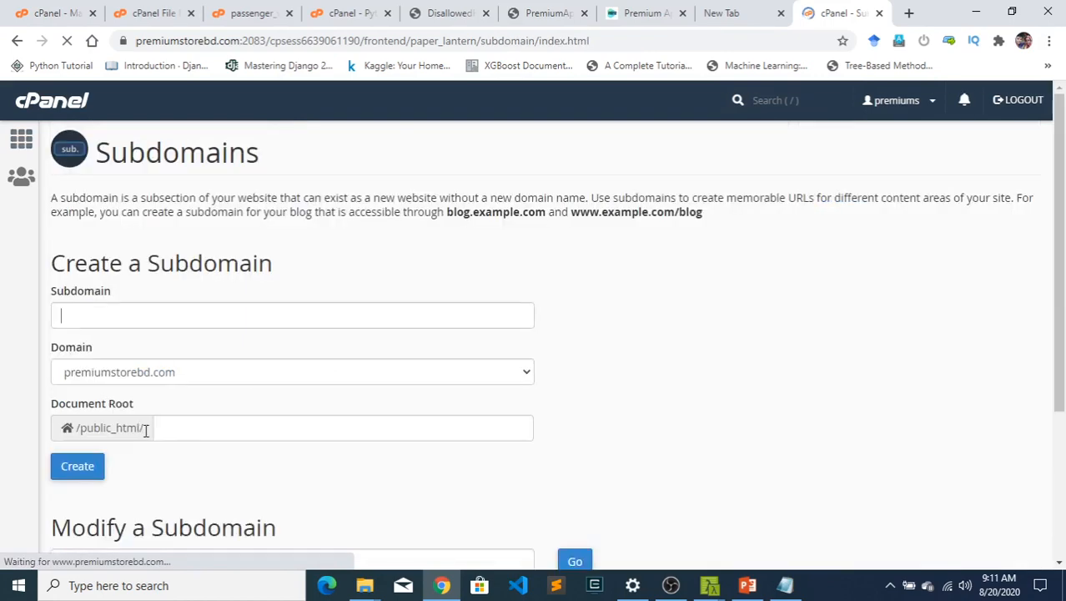
- Examine the subdomain creation form and the existing subdomains with their document roots, especially easycse.premiumstorebd.com
scroll(198, 438, "down", 3)
scroll(168, 287, "up", 2)
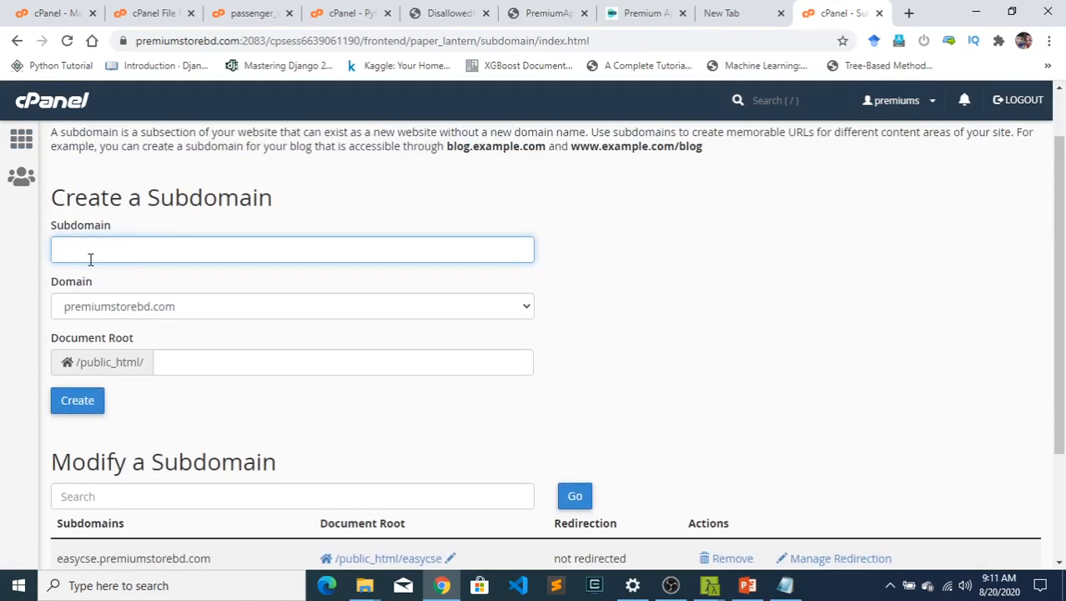
left_click(94, 252)
left_click(638, 308)
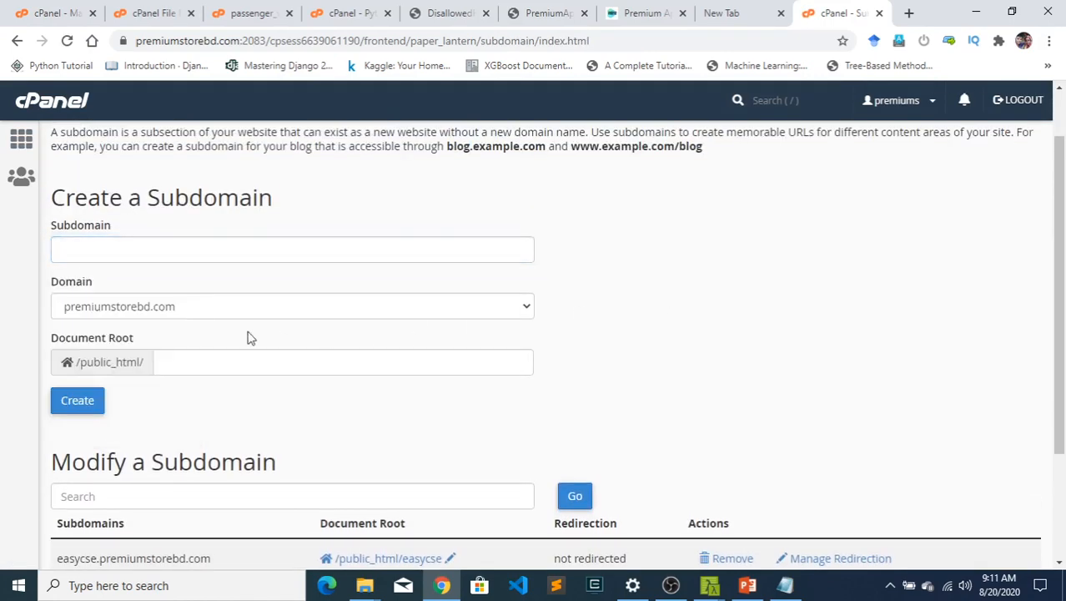
scroll(164, 375, "down", 3)
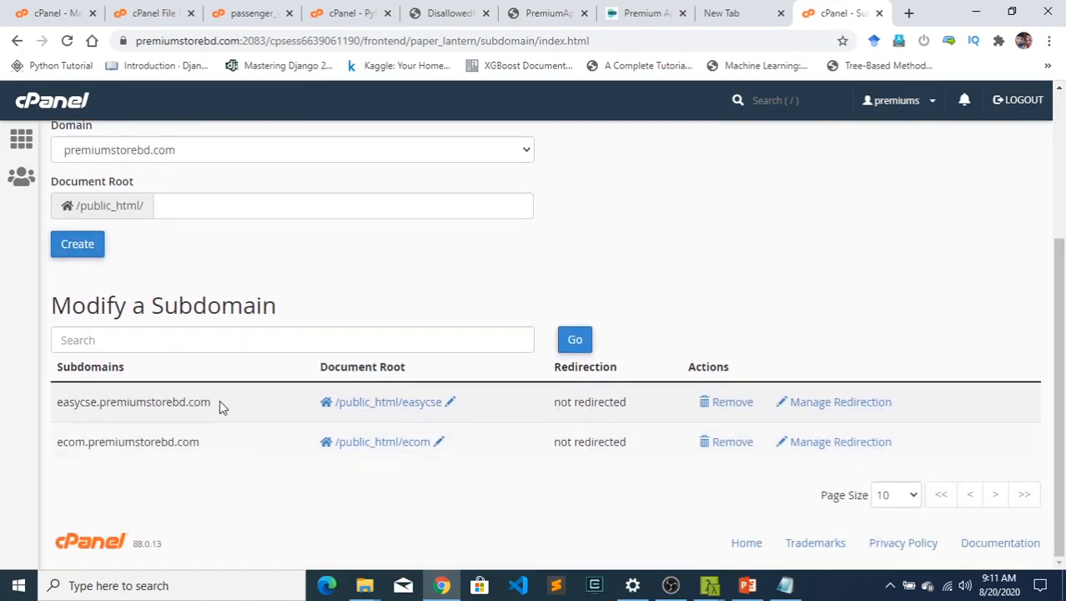
left_click_drag(221, 404, 63, 402)
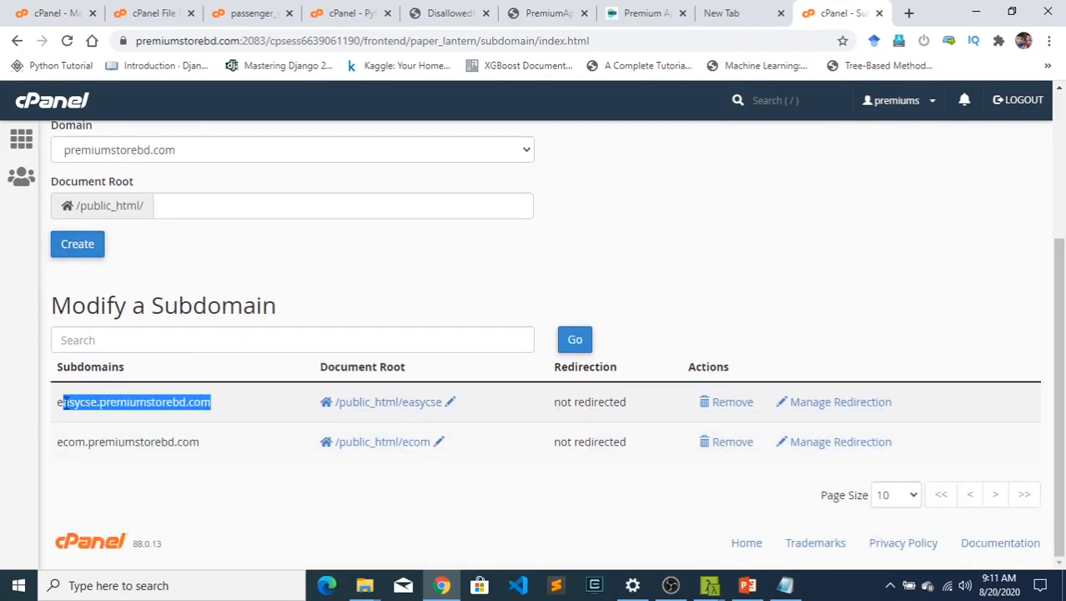
left_click(138, 416)
scroll(190, 405, "up", 3)
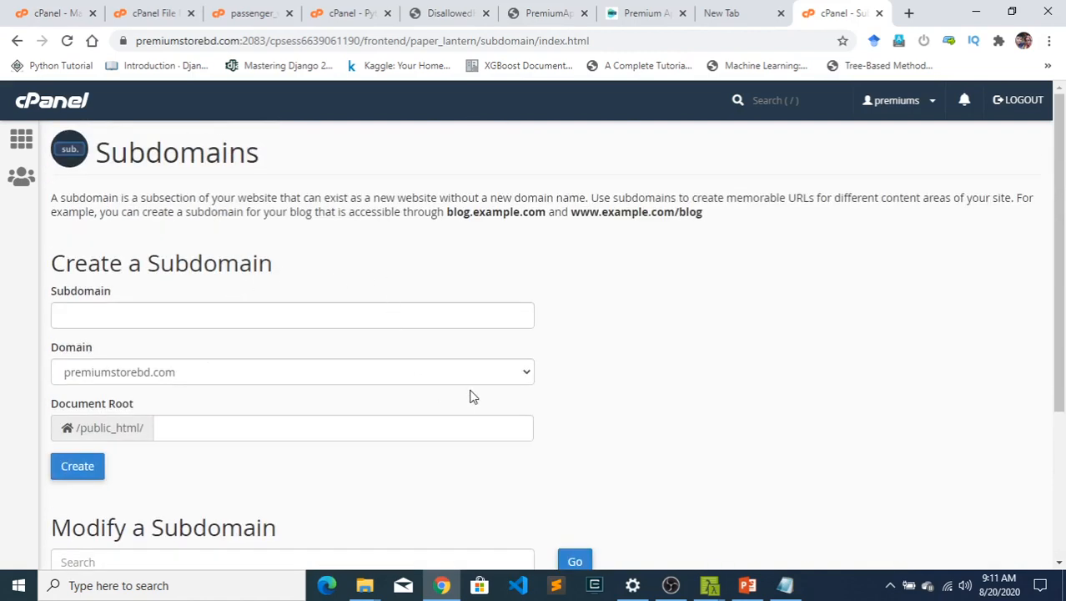
scroll(469, 396, "down", 3)
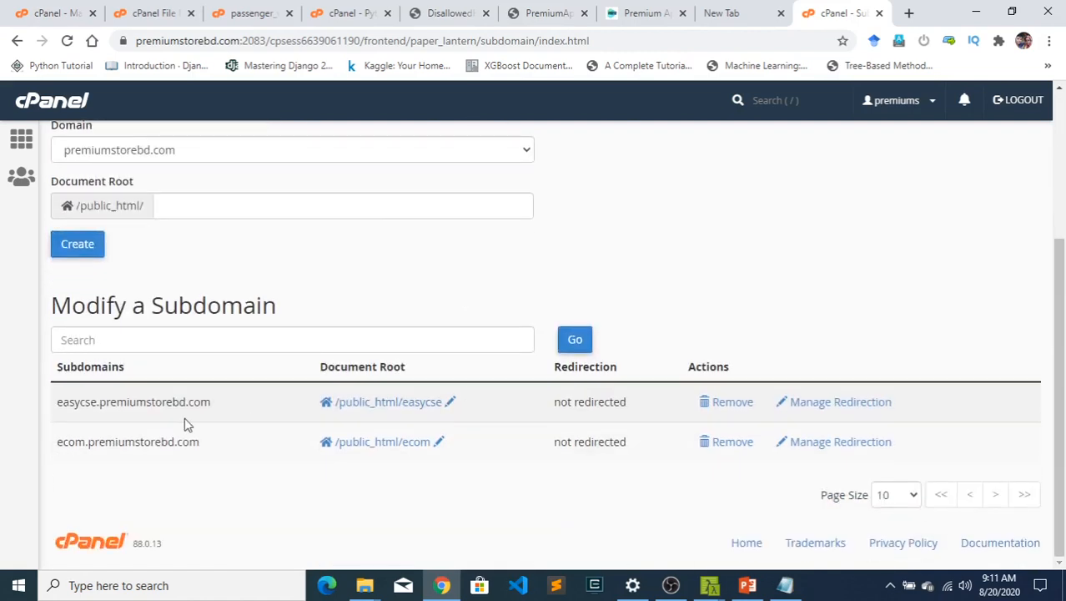
left_click_drag(98, 403, 58, 402)
right_click(73, 406)
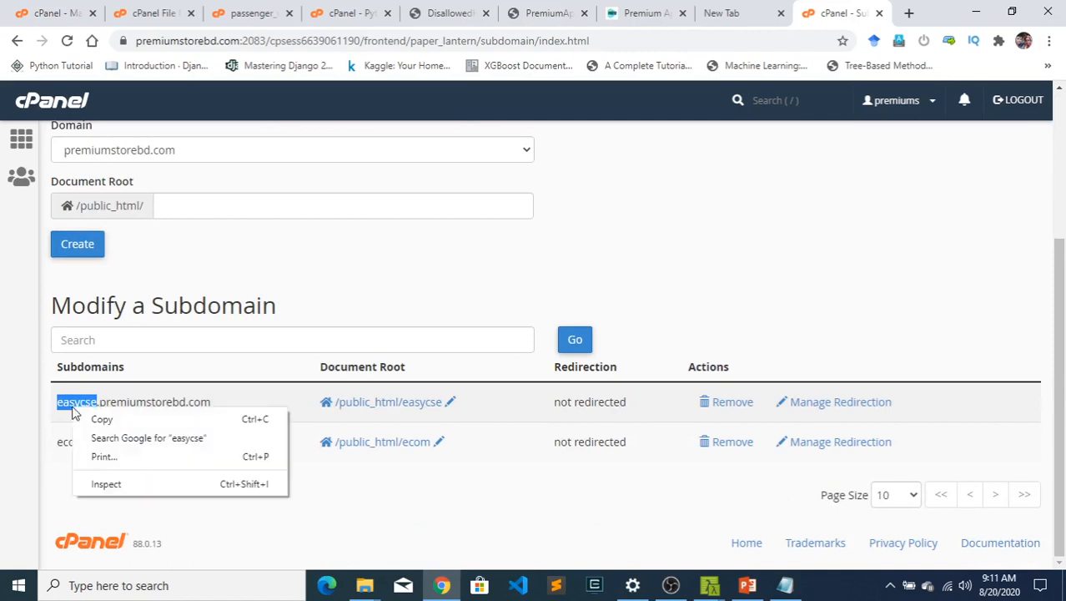
left_click(104, 416)
scroll(154, 315, "up", 3)
left_click(150, 316)
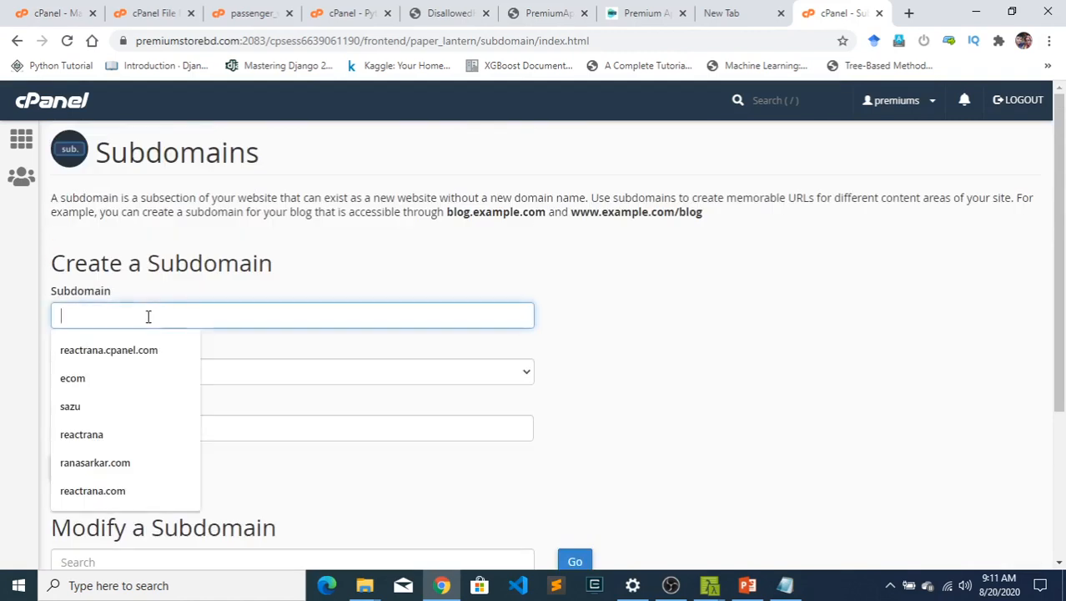
key("ctrl+v")
left_click_drag(125, 321, 2, 310)
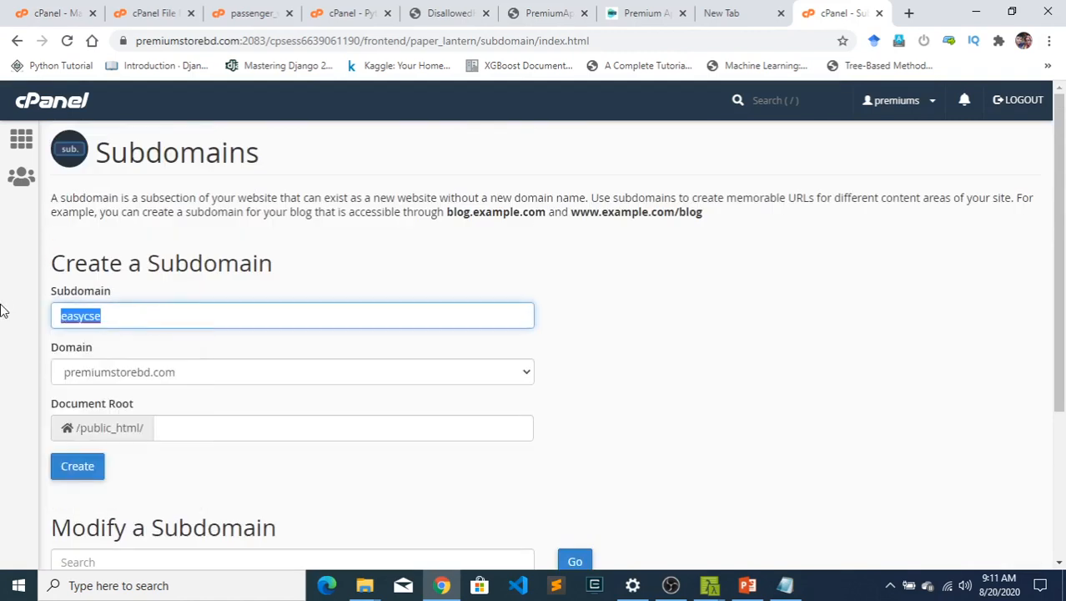
key("BackSpace")
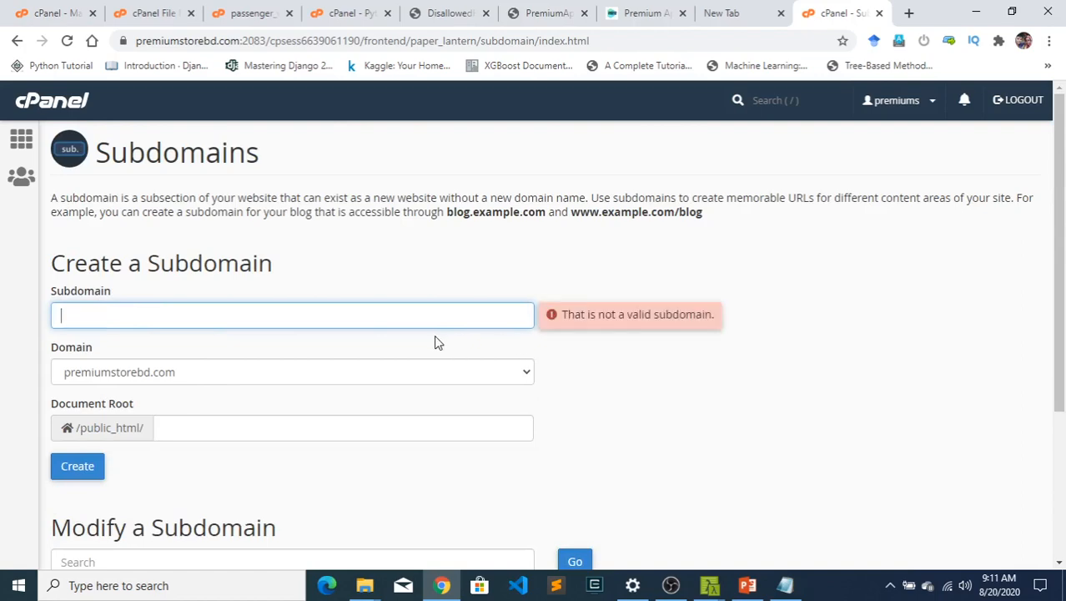
- View the easycse folder inside public_html in File Manager and the locally running store's home page
left_click(125, 12)
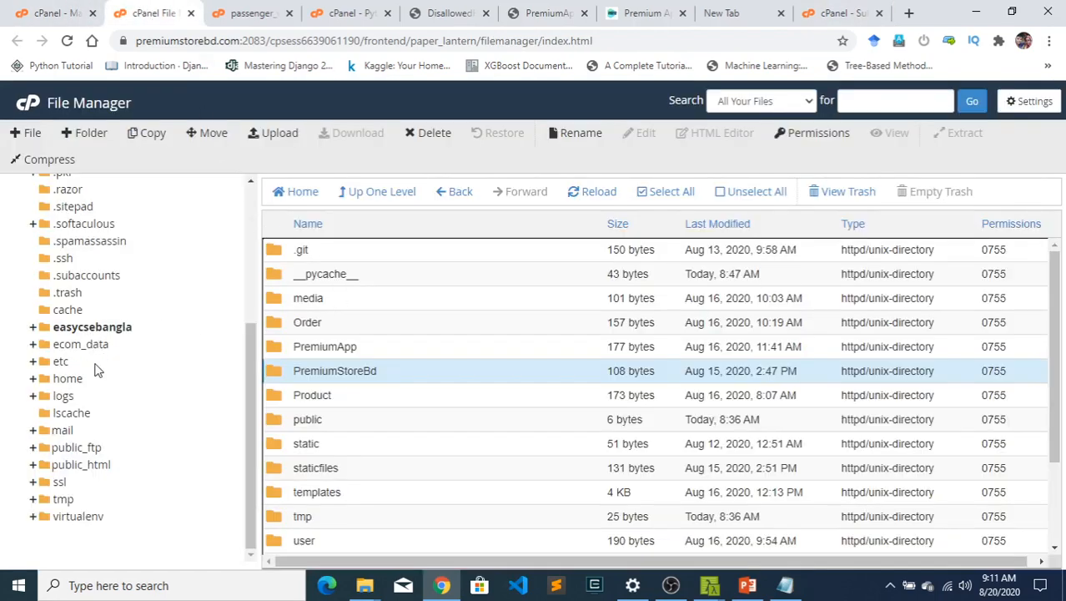
left_click(83, 465)
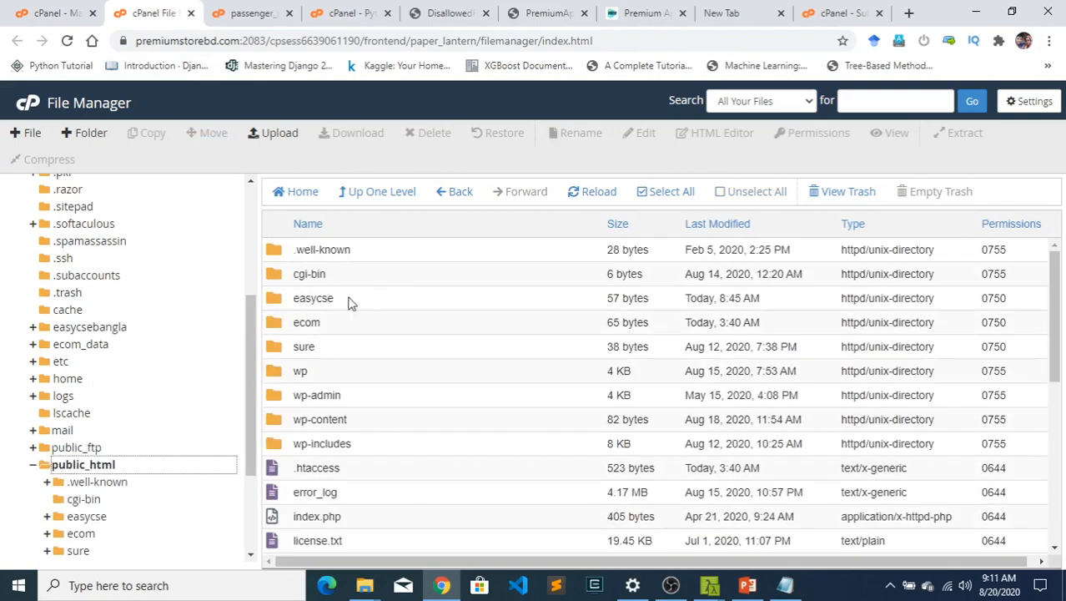
left_click(351, 304)
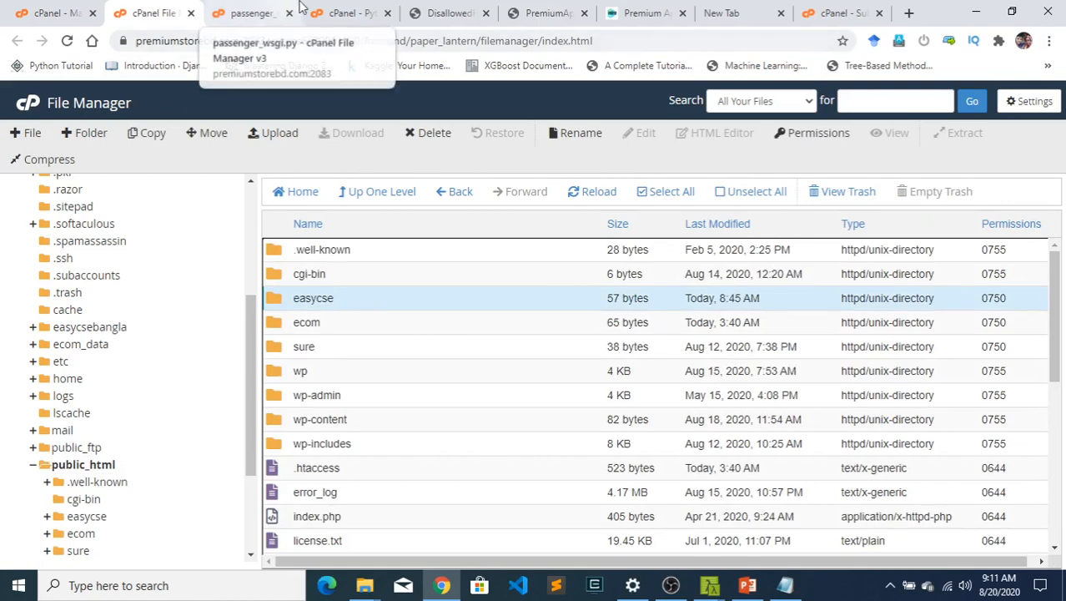
left_click(632, 10)
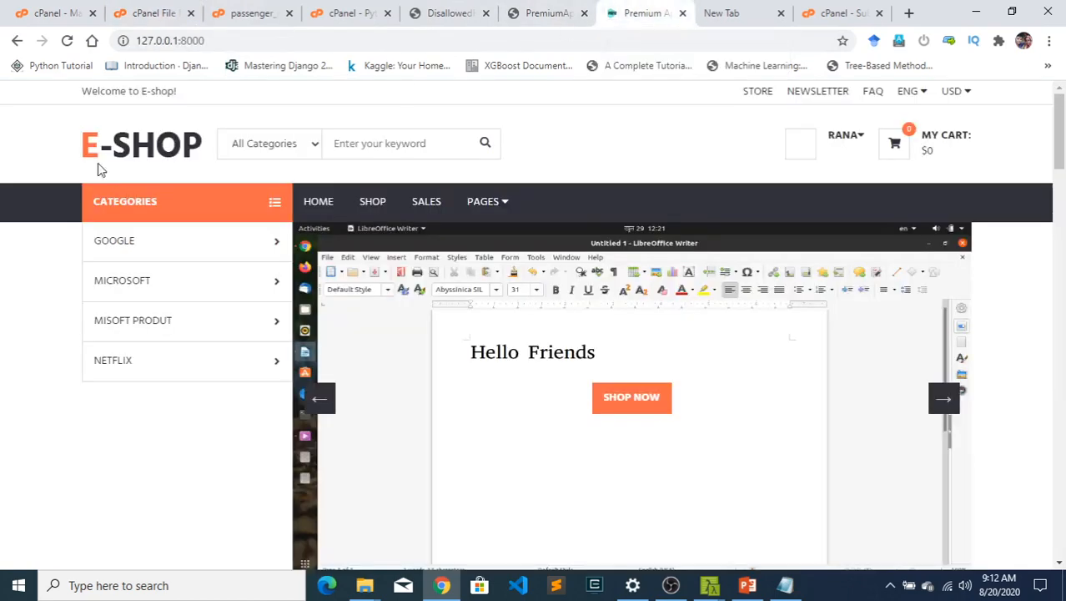
scroll(5, 256, "down", 3)
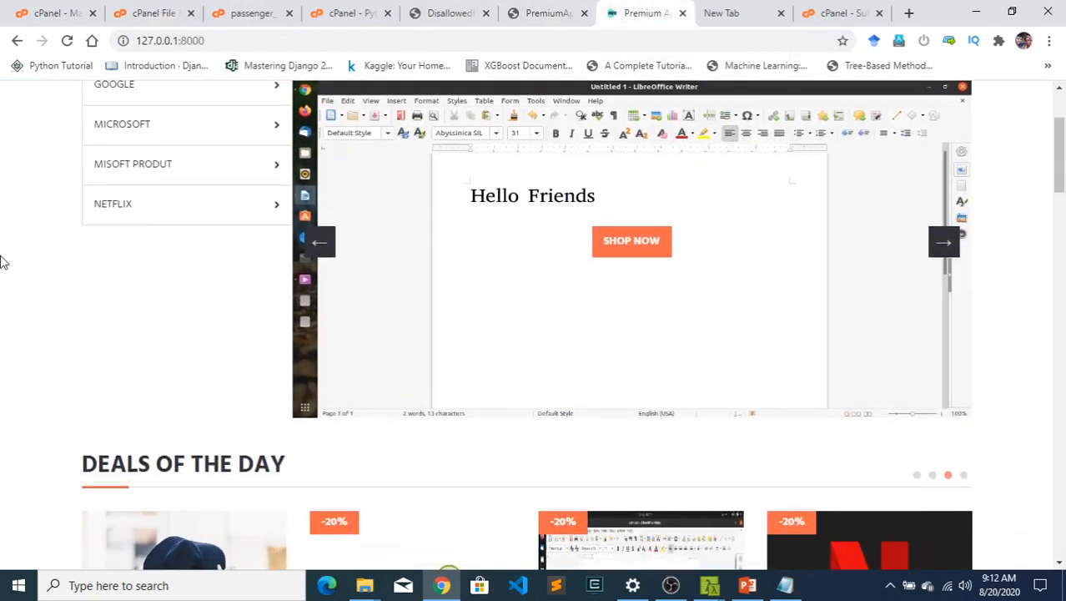
- Open the cPanel main page in a new browser tab and go to Setup Python App in the Software section
left_click(856, 10)
right_click(14, 138)
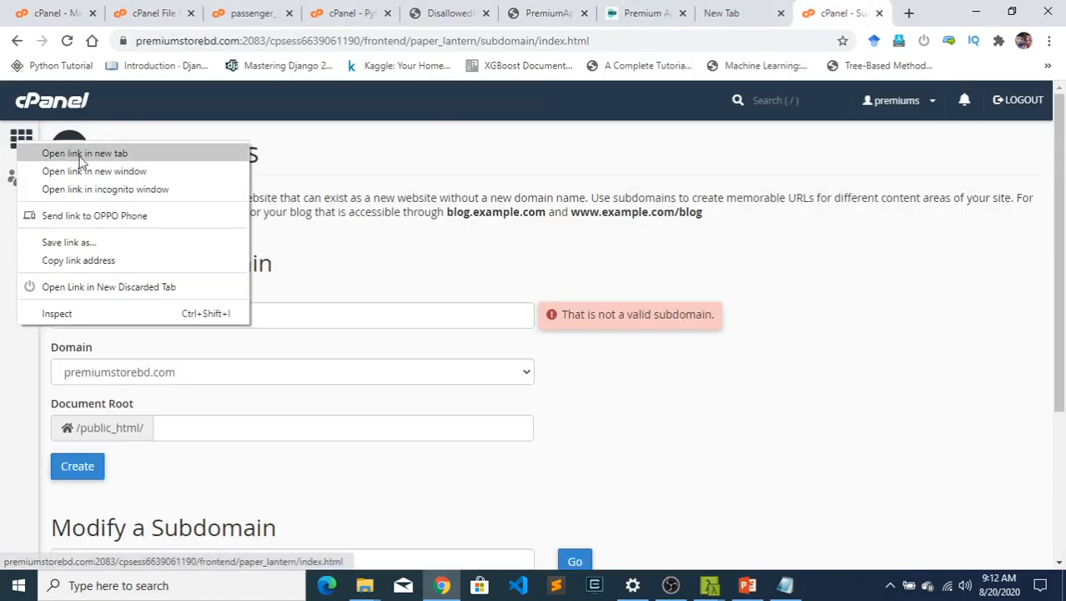
left_click(75, 150)
left_click(835, 24)
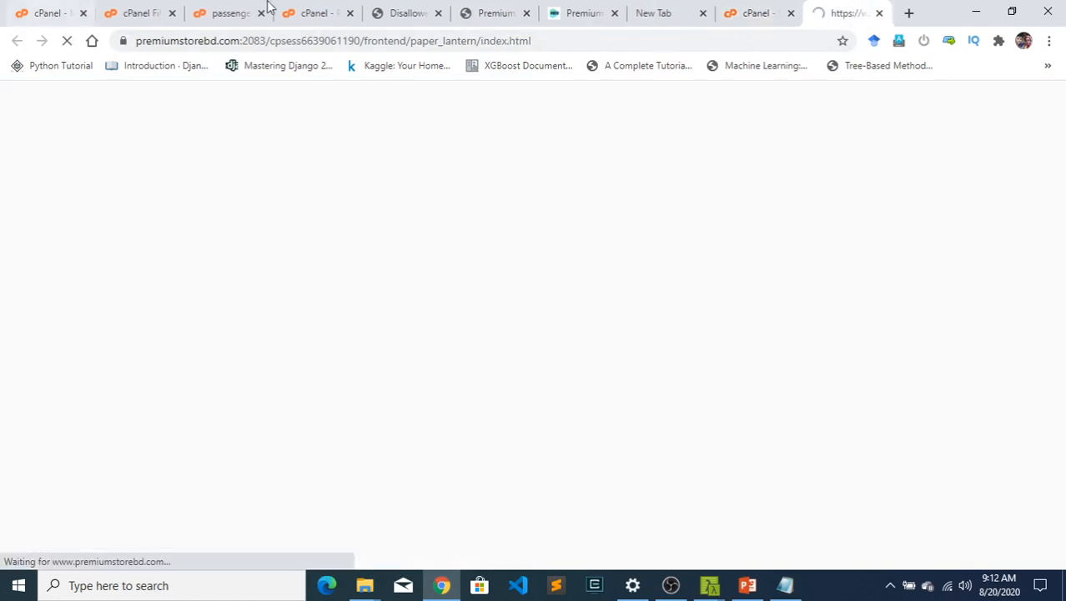
scroll(202, 464, "down", 5)
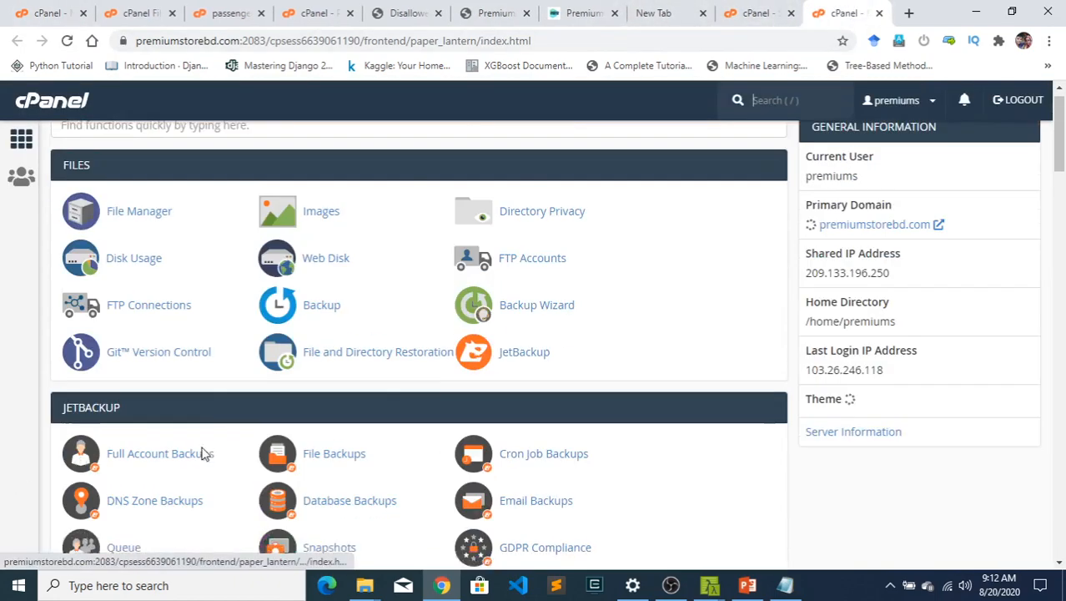
scroll(198, 419, "down", 8)
scroll(197, 419, "down", 18)
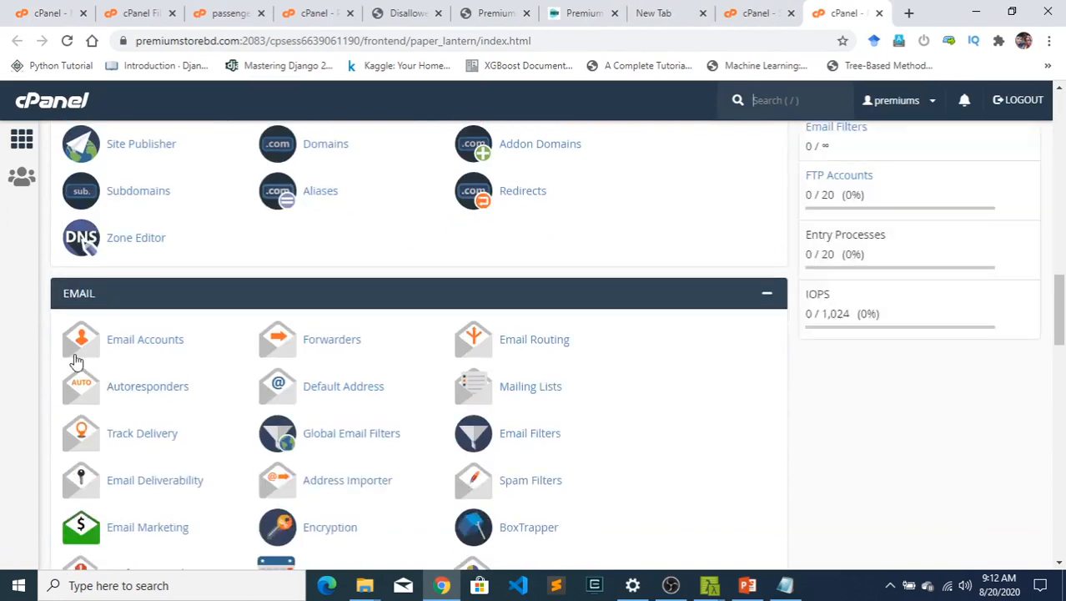
scroll(140, 354, "down", 3)
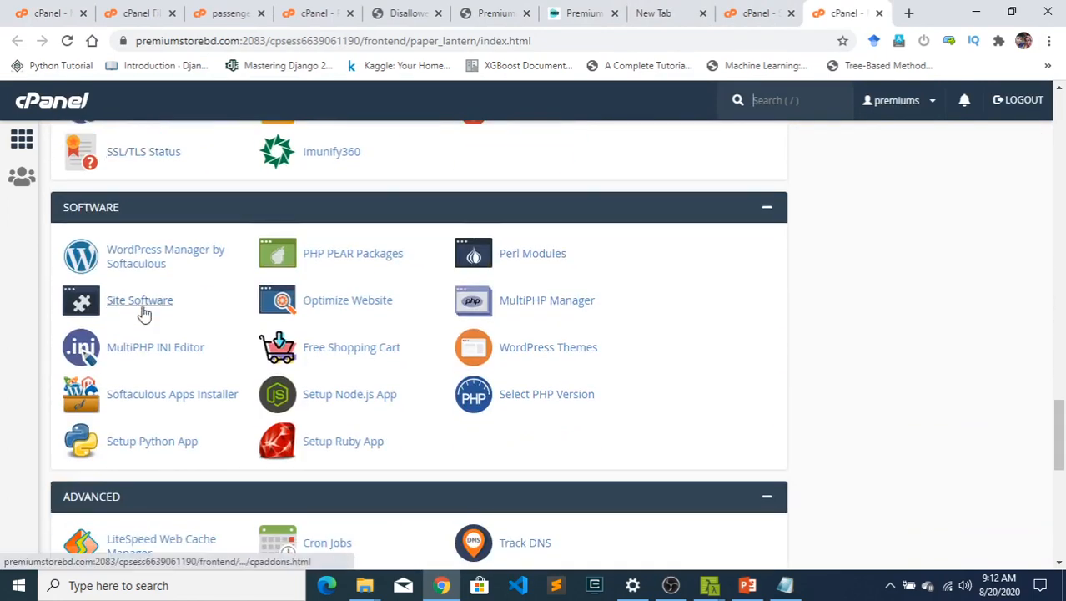
left_click(158, 441)
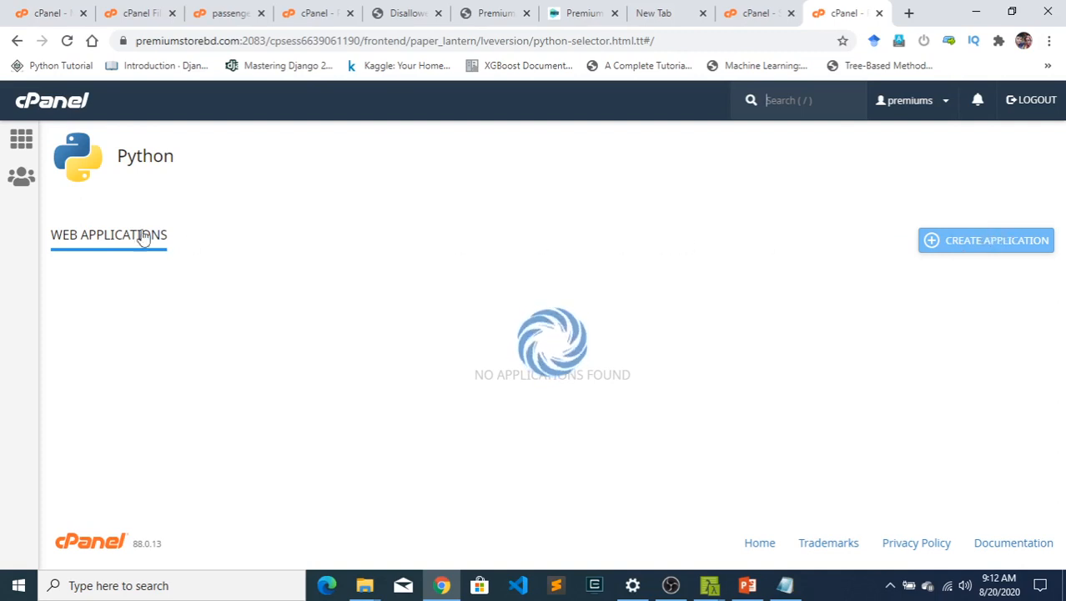
- Review the open passenger_wsgi.py file and the existing Python application's settings for easycse.premiumstorebd.com
left_click(158, 9)
left_click(215, 13)
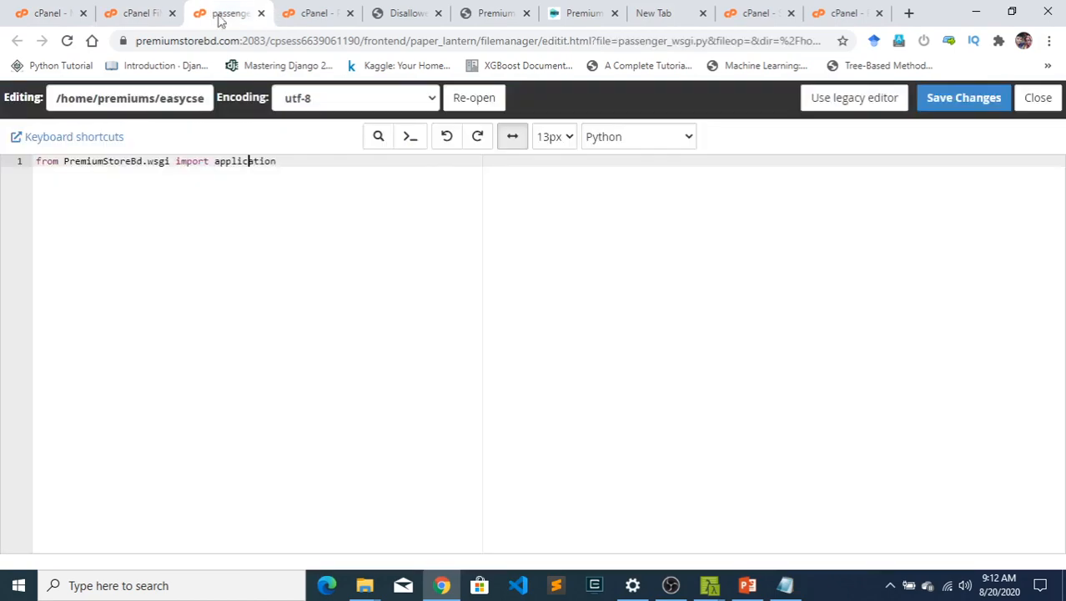
left_click(302, 13)
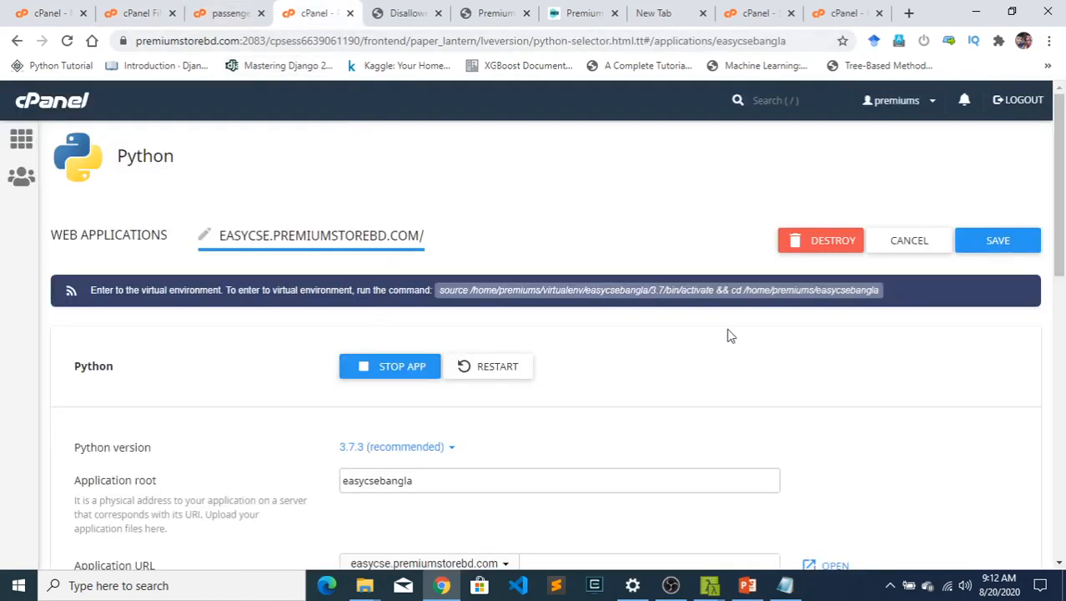
scroll(774, 344, "down", 8)
scroll(774, 344, "up", 7)
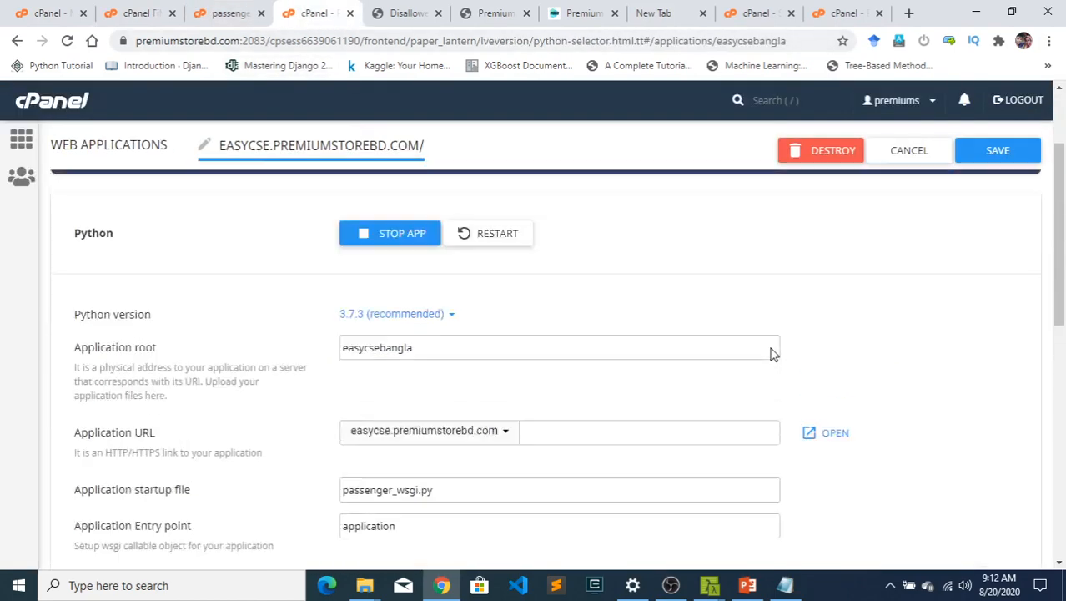
scroll(773, 353, "up", 2)
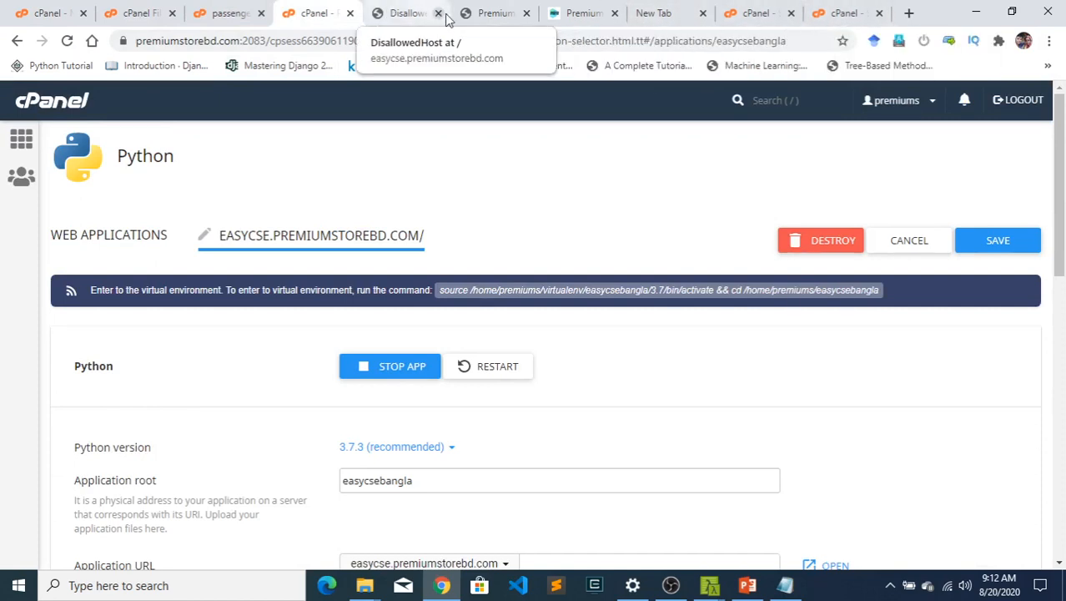
- Start creating a new Python web application with Python version 3.7.3 (recommended)
left_click(822, 12)
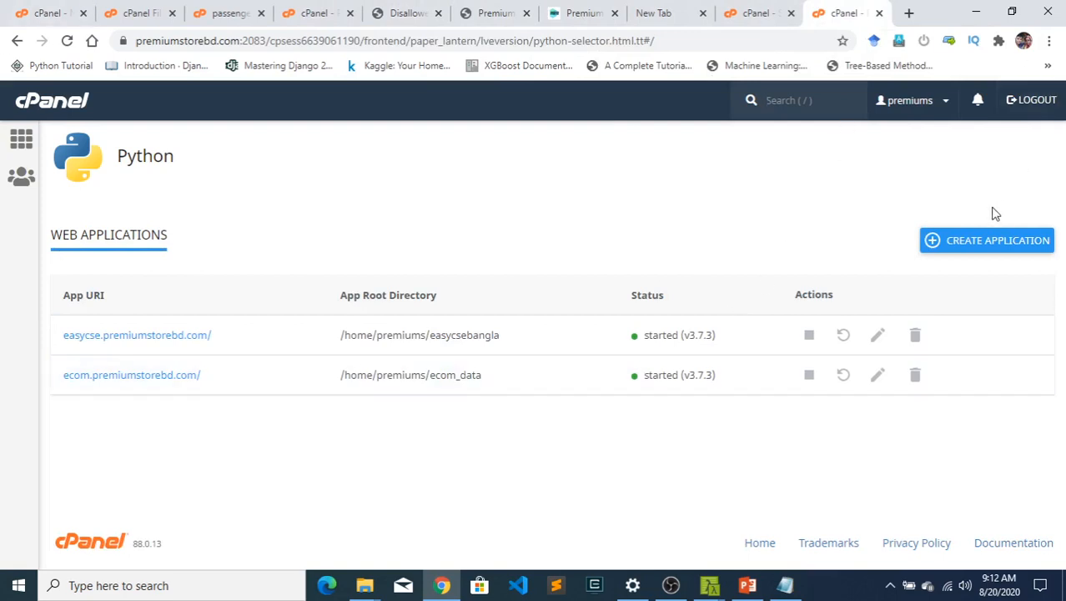
left_click(954, 249)
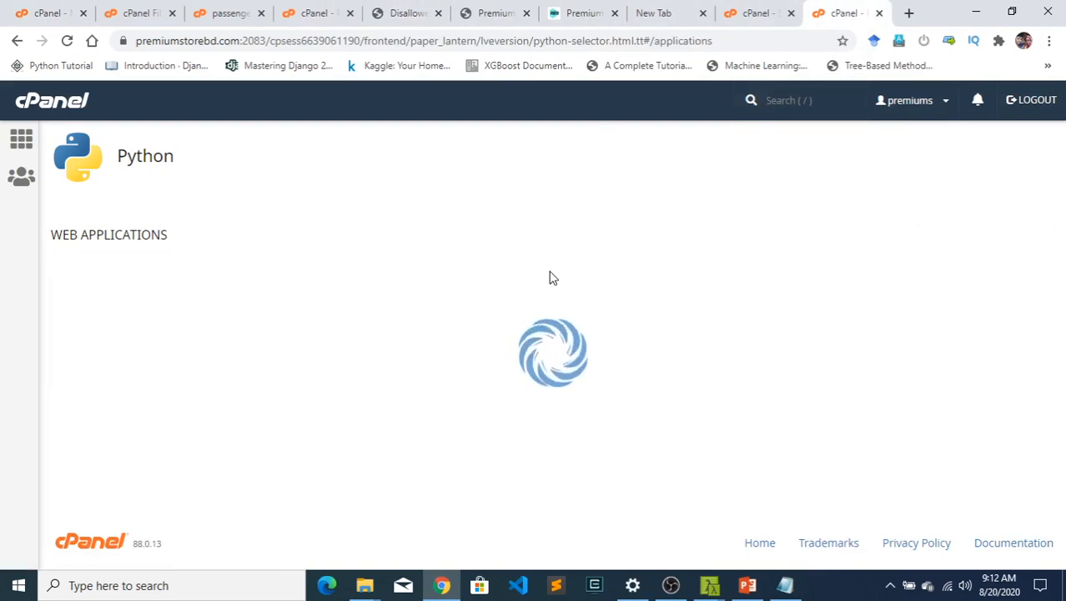
scroll(460, 226, "down", 3)
scroll(474, 248, "up", 3)
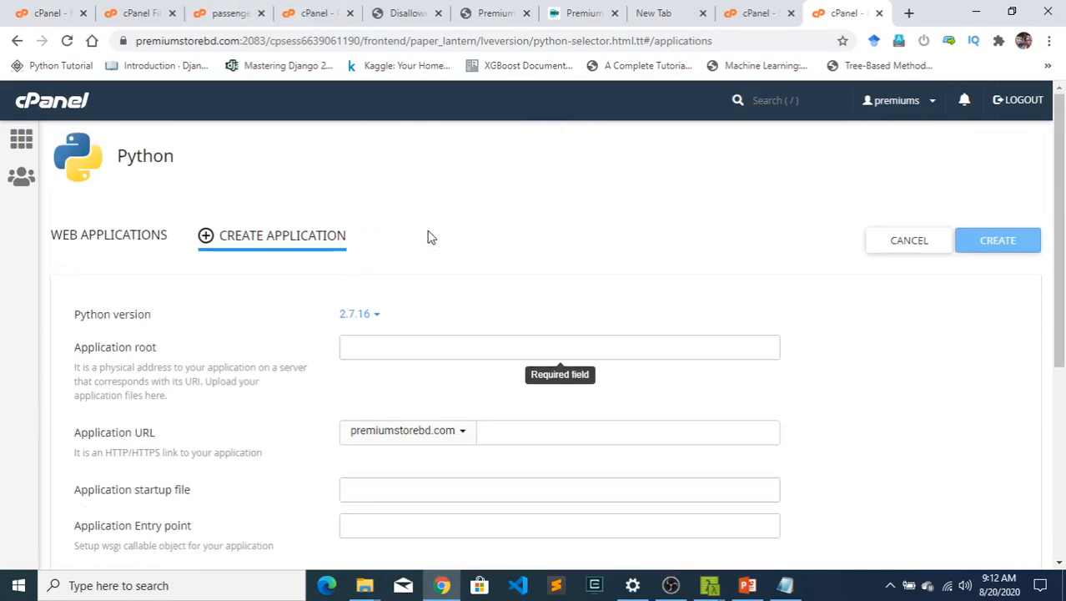
left_click(375, 315)
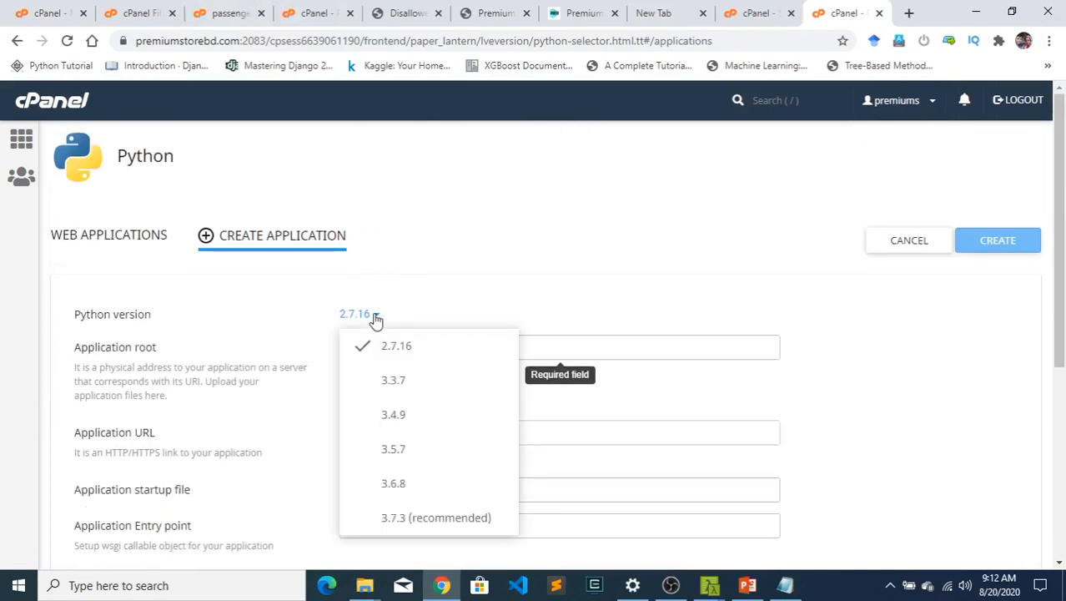
left_click(376, 516)
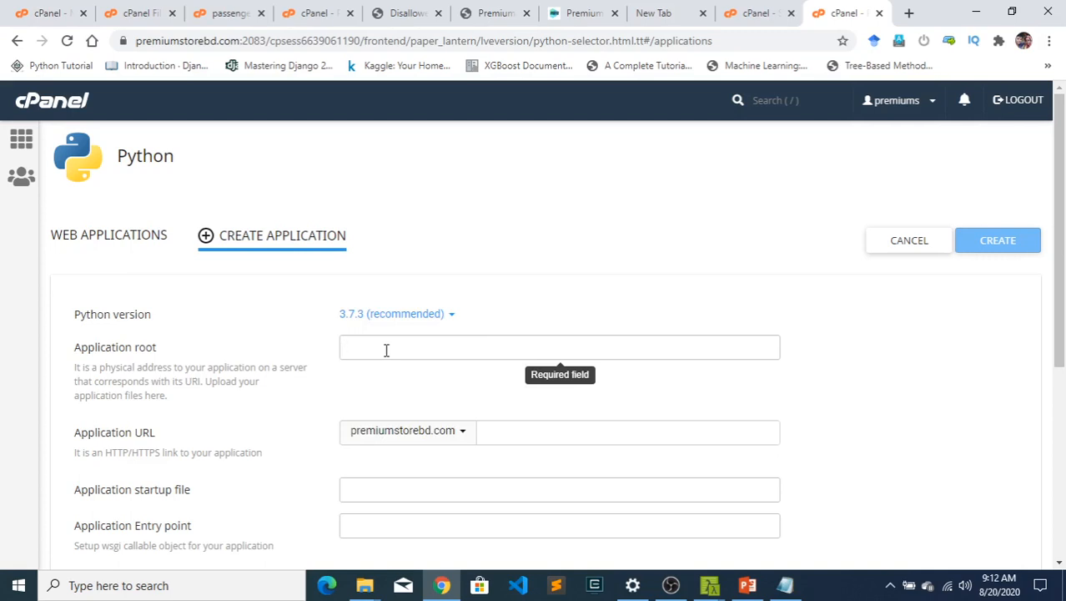
- Set the application root to easycsebangla and the application URL to easycse.premiumstorebd.com
type("easycsebangla")
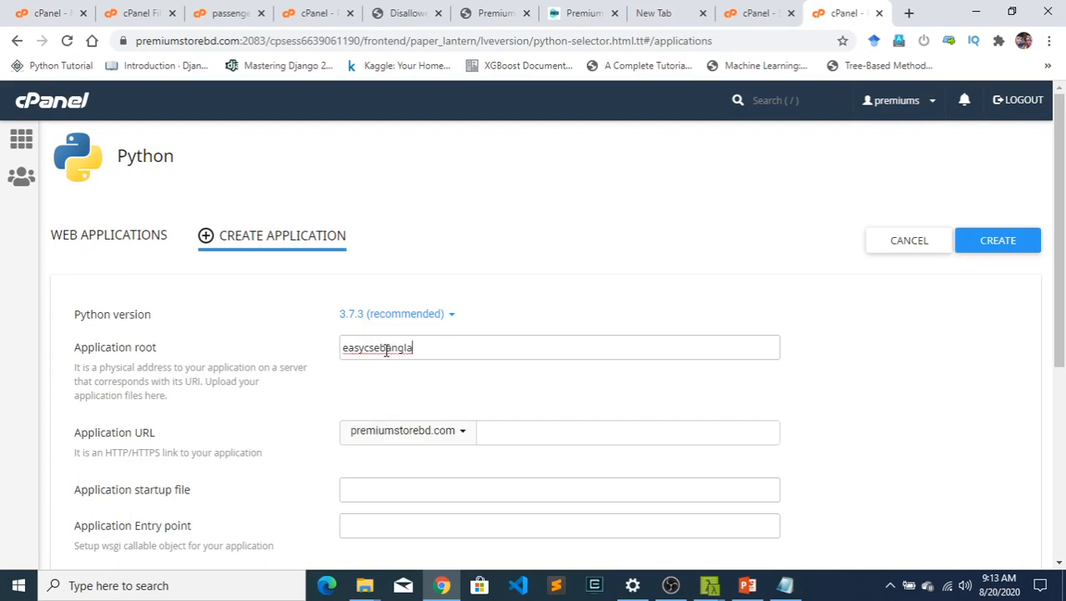
scroll(501, 411, "down", 1)
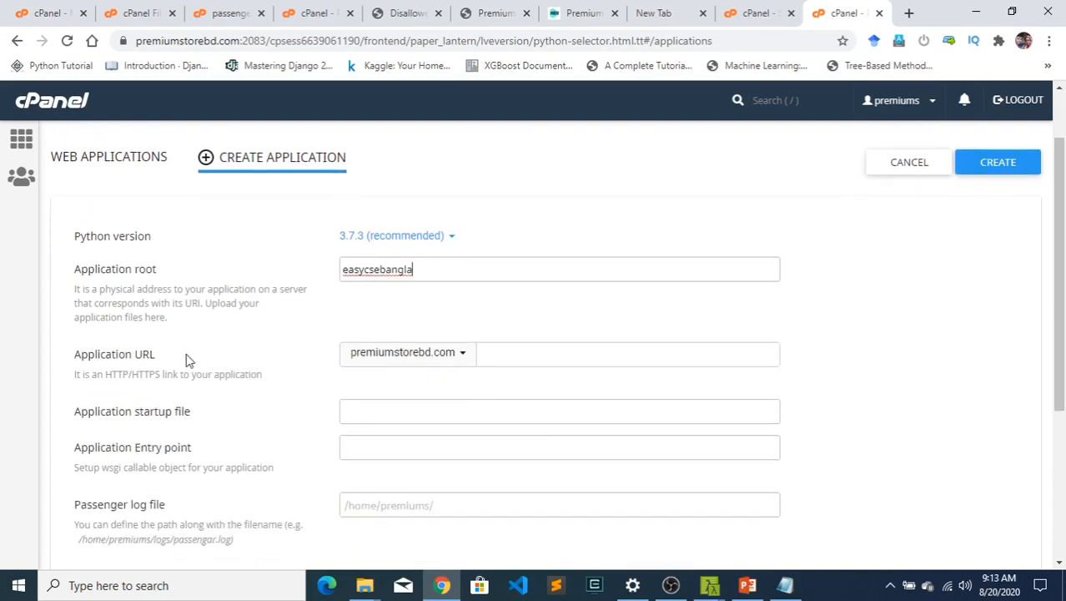
left_click(448, 354)
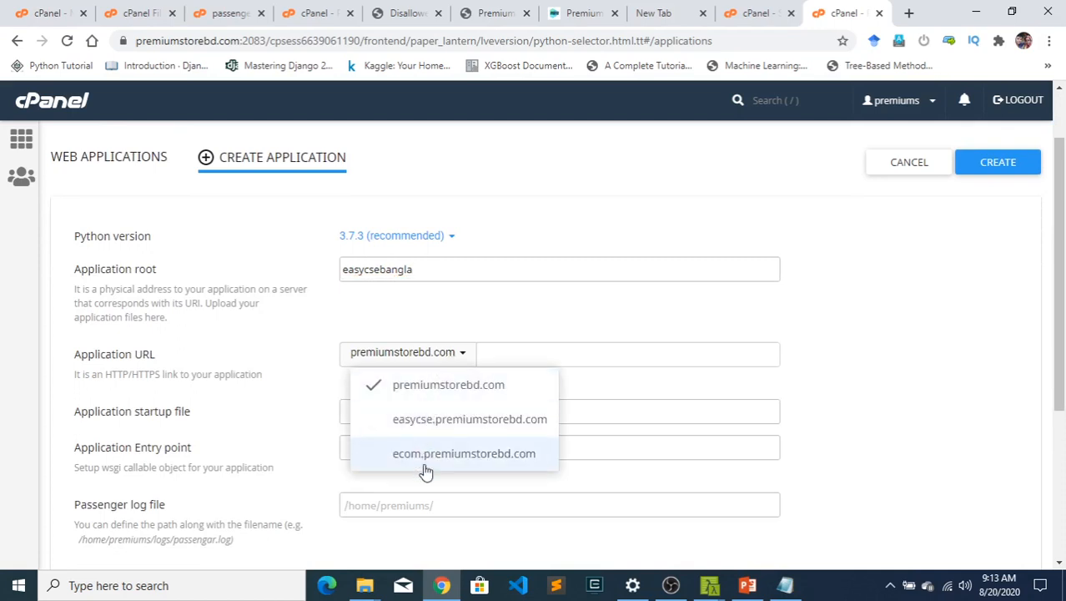
left_click(425, 421)
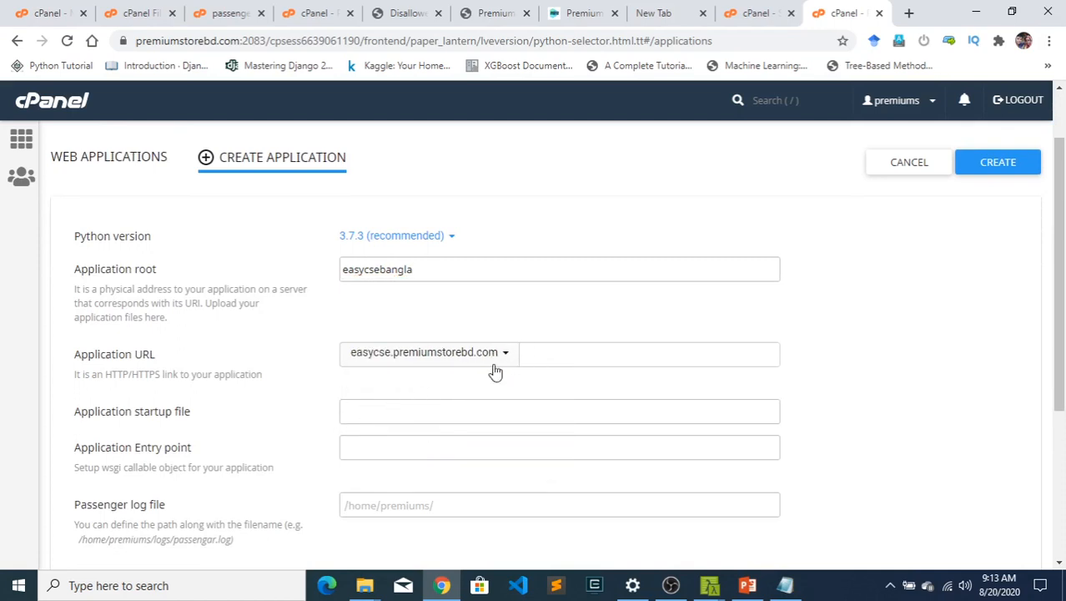
- Copy the example log path into the Passenger log file field and remove its duplicate /home/premiums/ prefix, leaving "logs/passengar.log)"
scroll(333, 418, "down", 3)
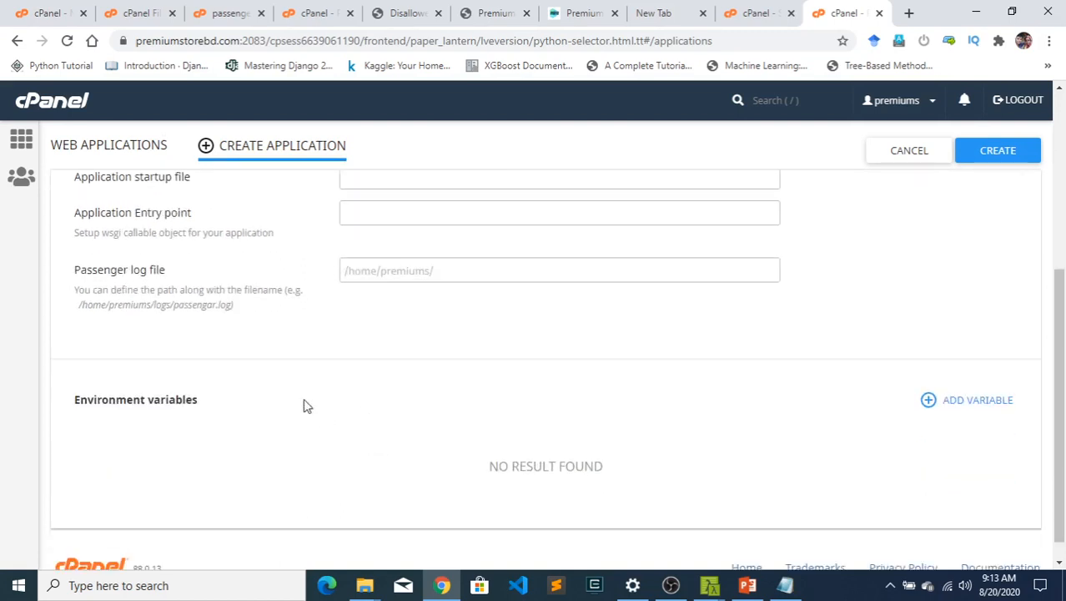
left_click(189, 313)
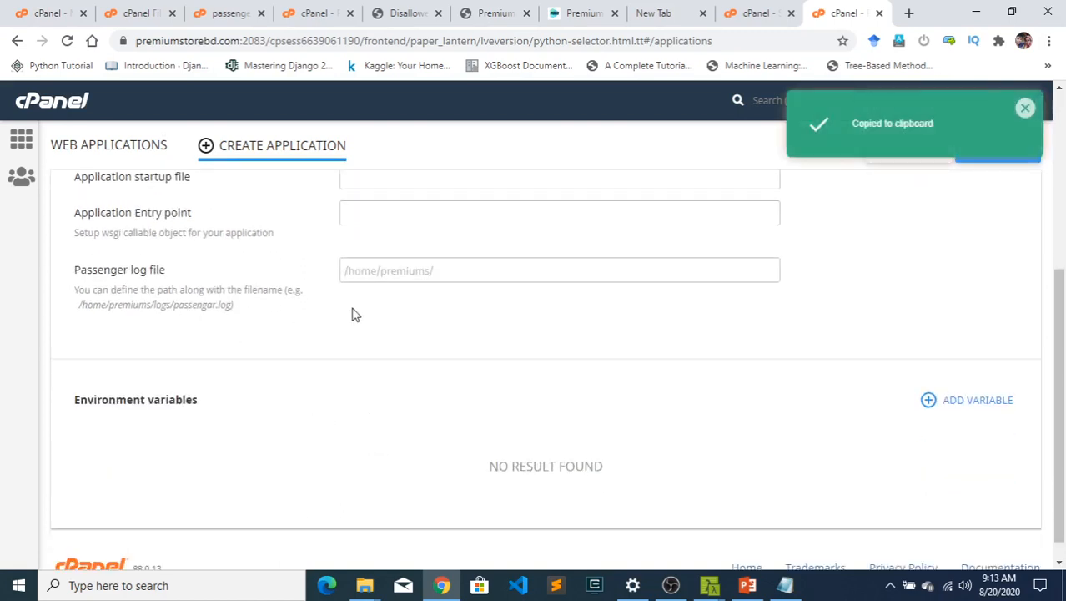
left_click(455, 271)
key("ctrl+v")
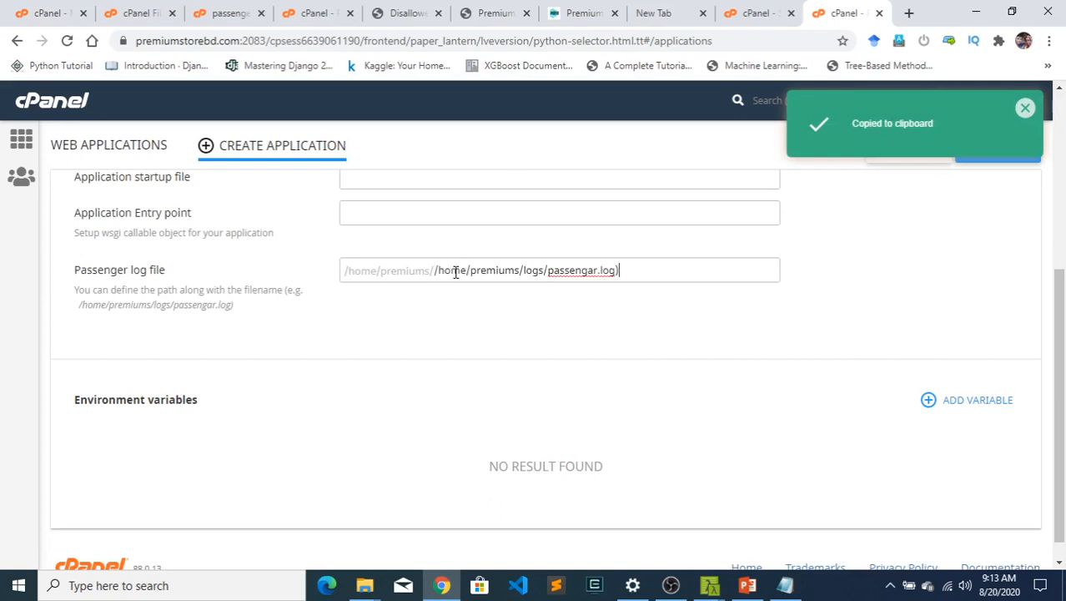
left_click_drag(523, 270, 434, 276)
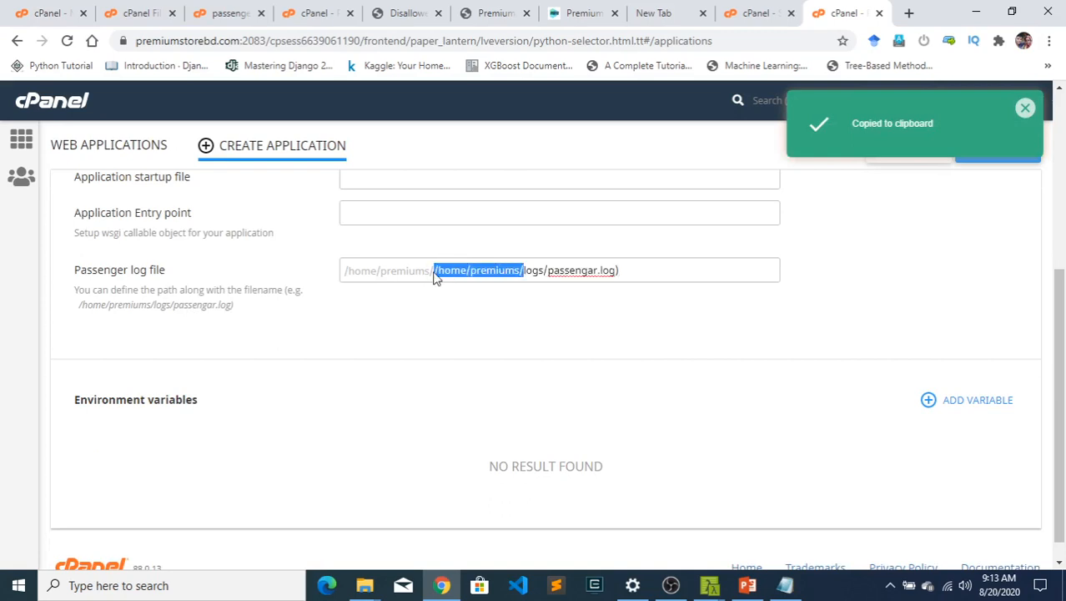
key("BackSpace")
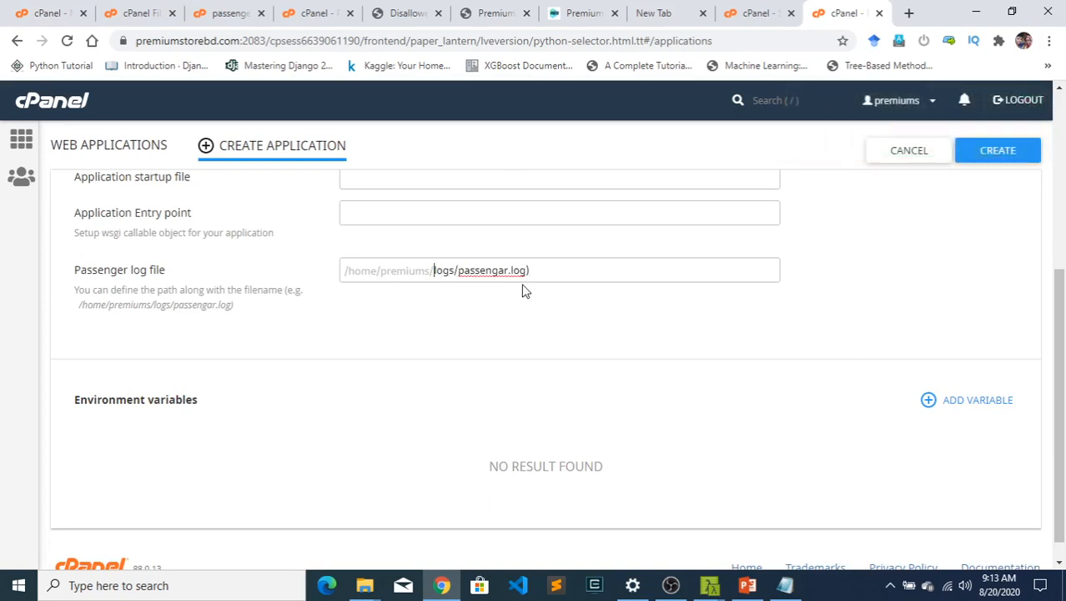
scroll(935, 259, "up", 4)
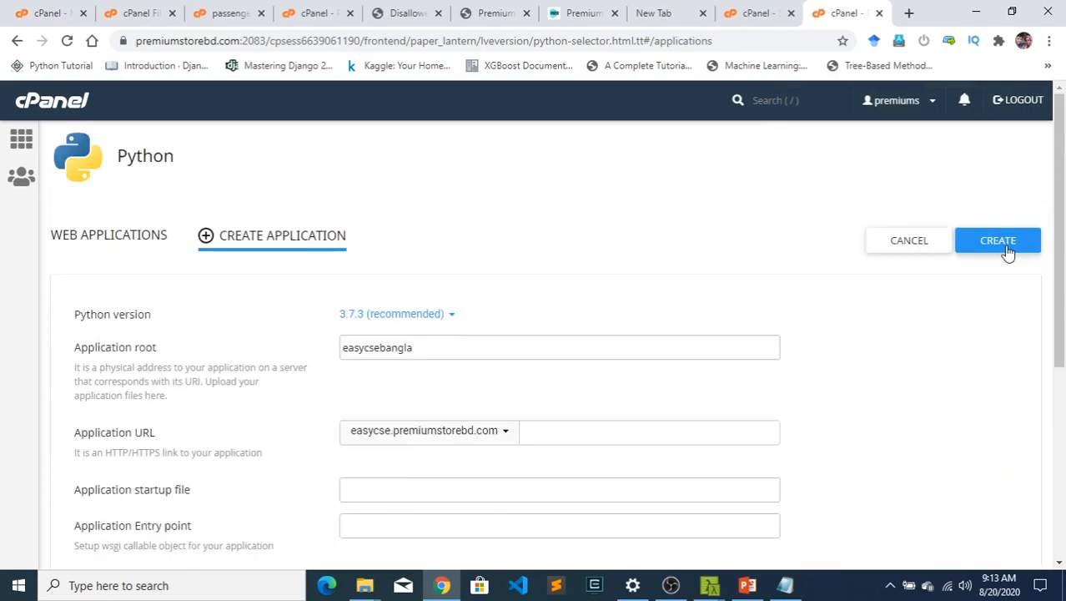
scroll(800, 362, "down", 4)
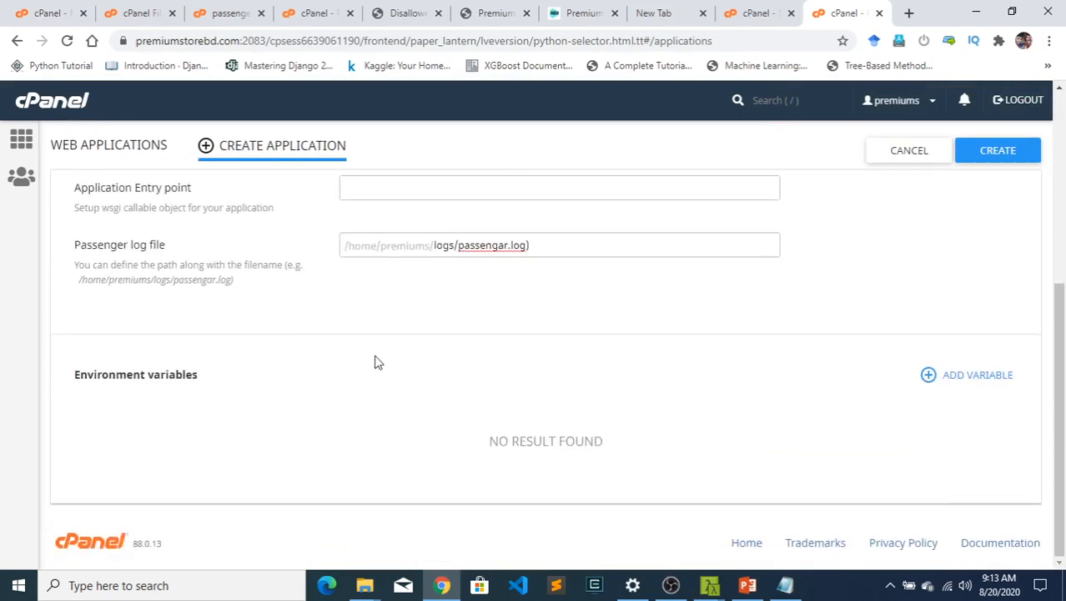
- Review the new application form and check the page at easycse.premiumstorebd.com
scroll(517, 302, "up", 5)
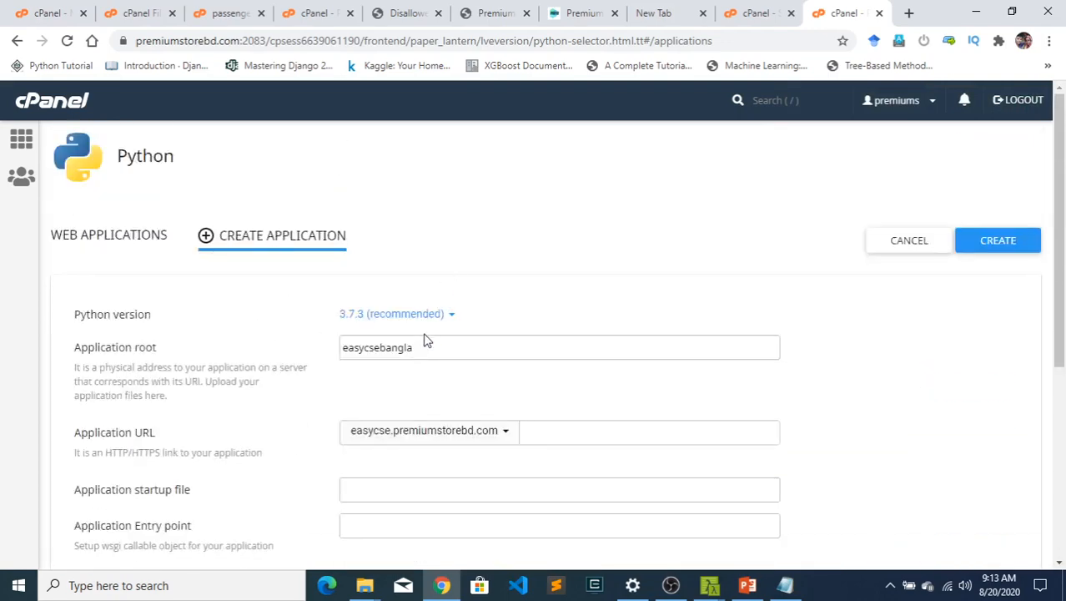
scroll(492, 367, "down", 2)
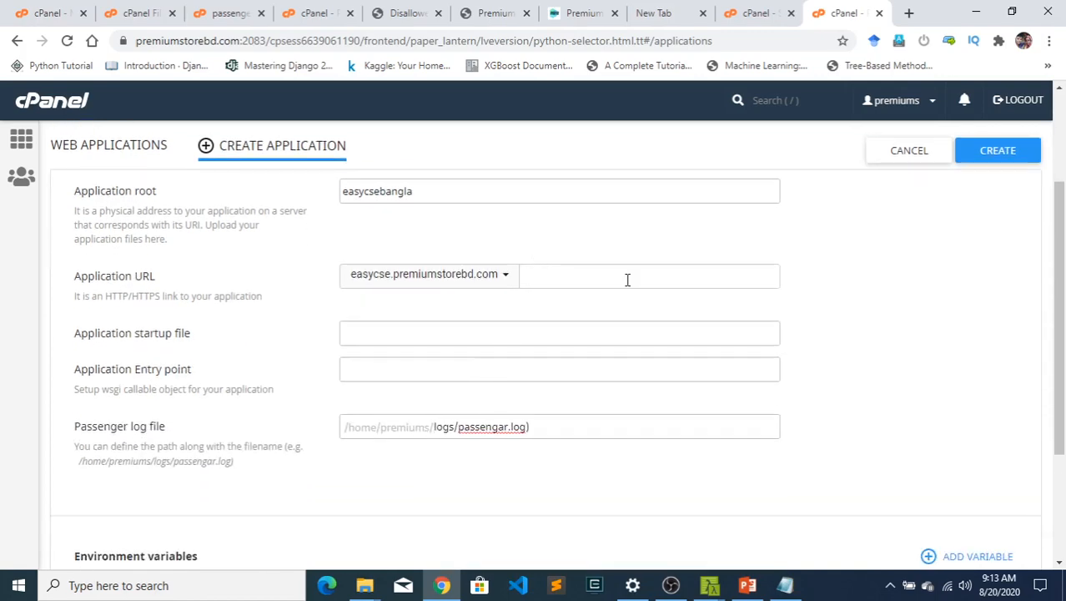
scroll(627, 279, "up", 4)
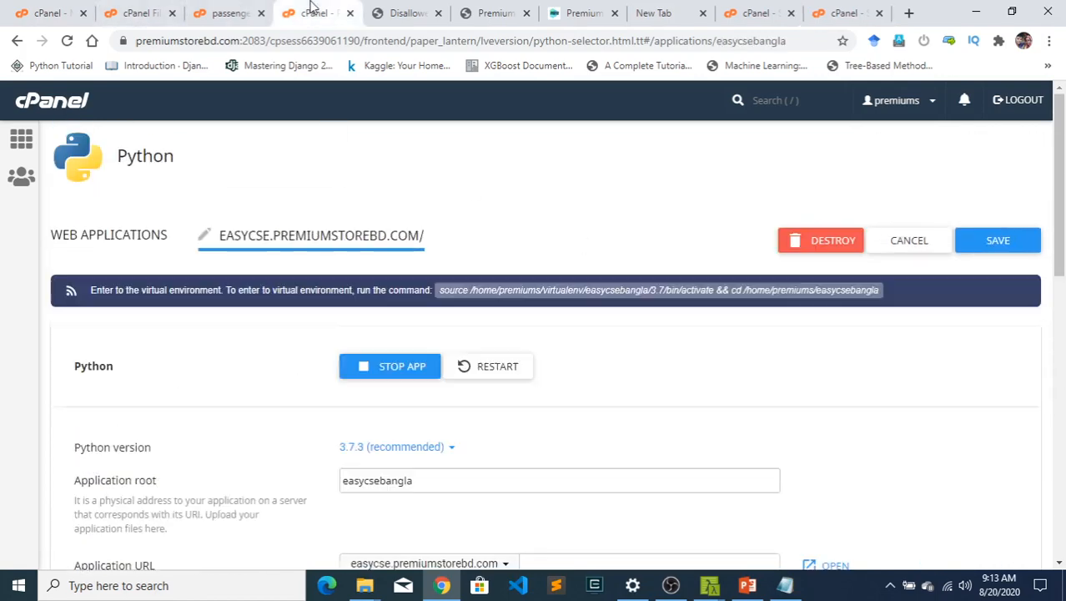
left_click(401, 9)
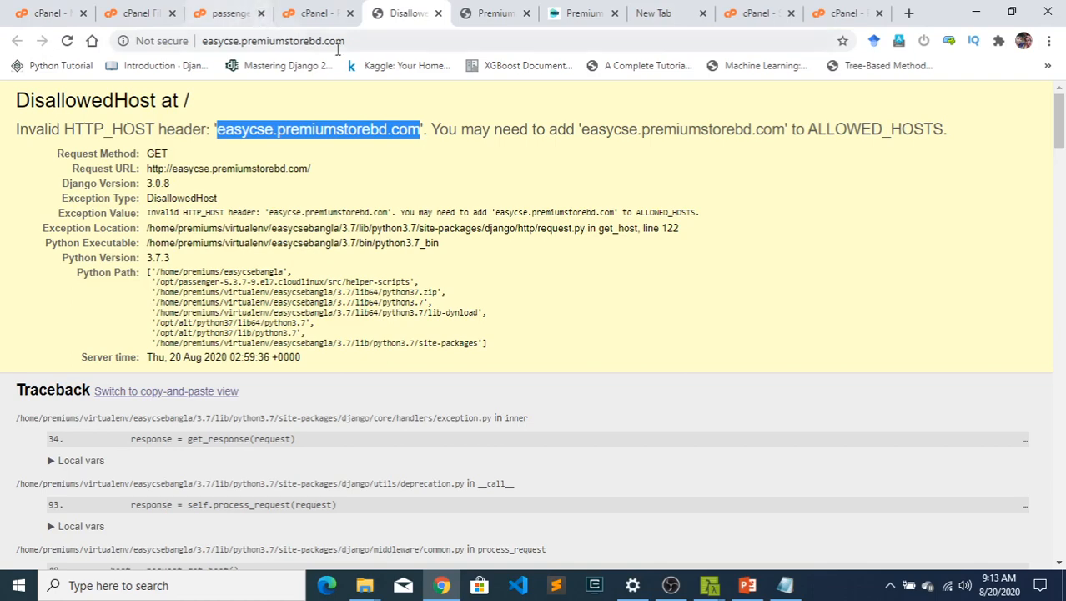
- Examine the existing Python application's root, URL, startup file, entry point and Passenger log settings for easycse.premiumstorebd.com
left_click(315, 13)
scroll(332, 378, "down", 2)
scroll(332, 377, "down", 4)
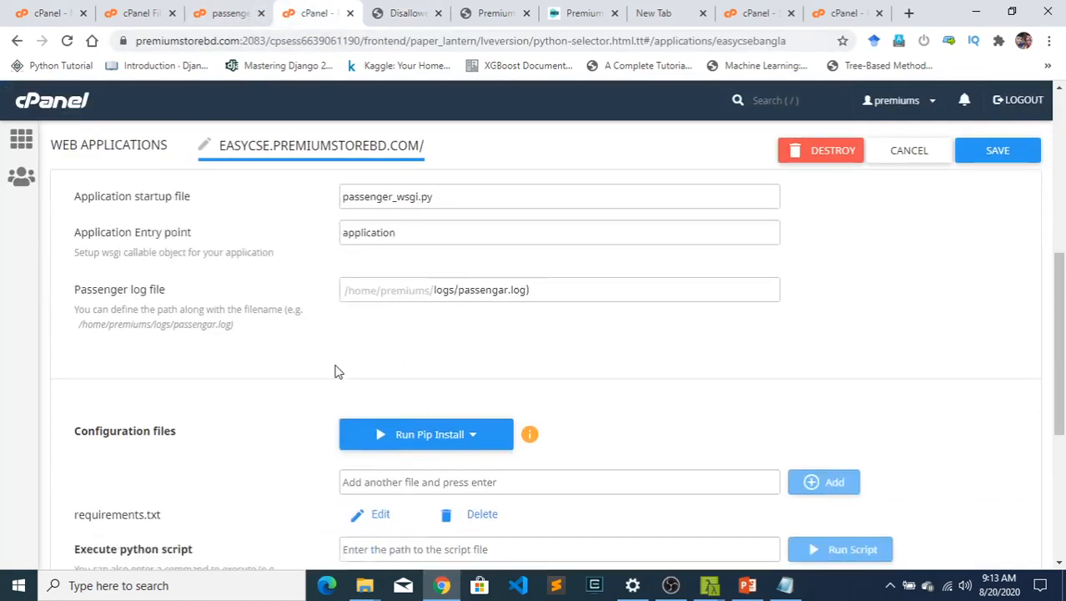
scroll(336, 369, "up", 5)
scroll(474, 382, "down", 2)
scroll(427, 378, "up", 2)
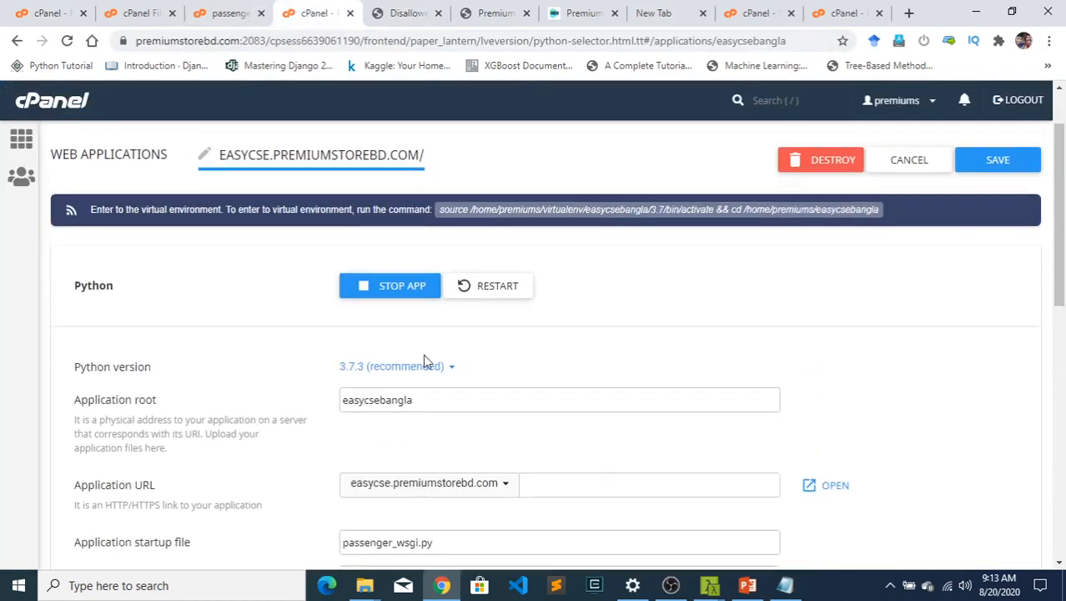
scroll(664, 419, "down", 5)
scroll(499, 459, "up", 5)
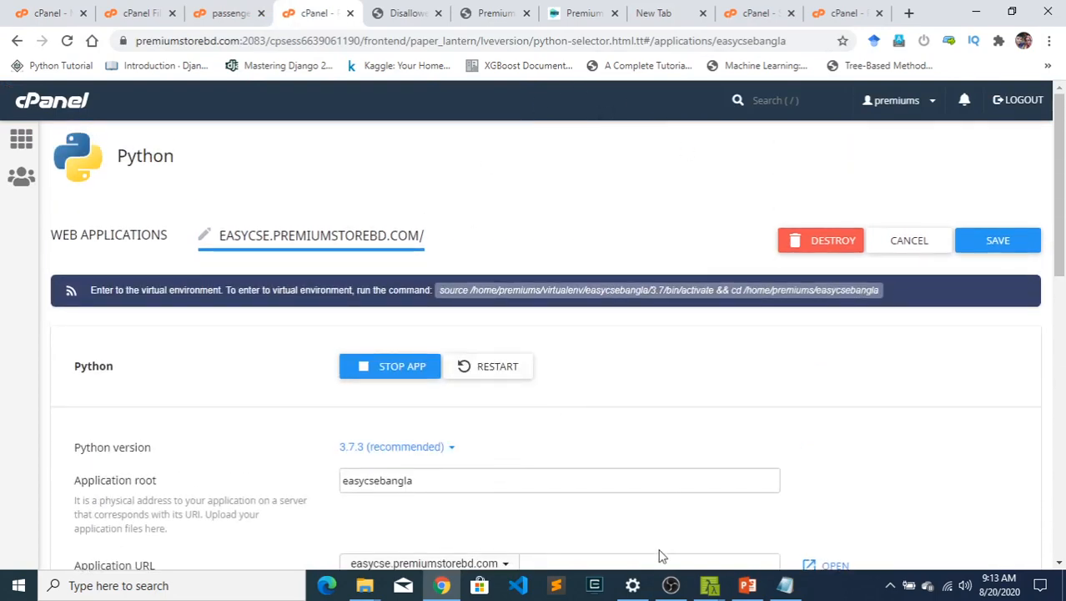
mouse_move(726, 590)
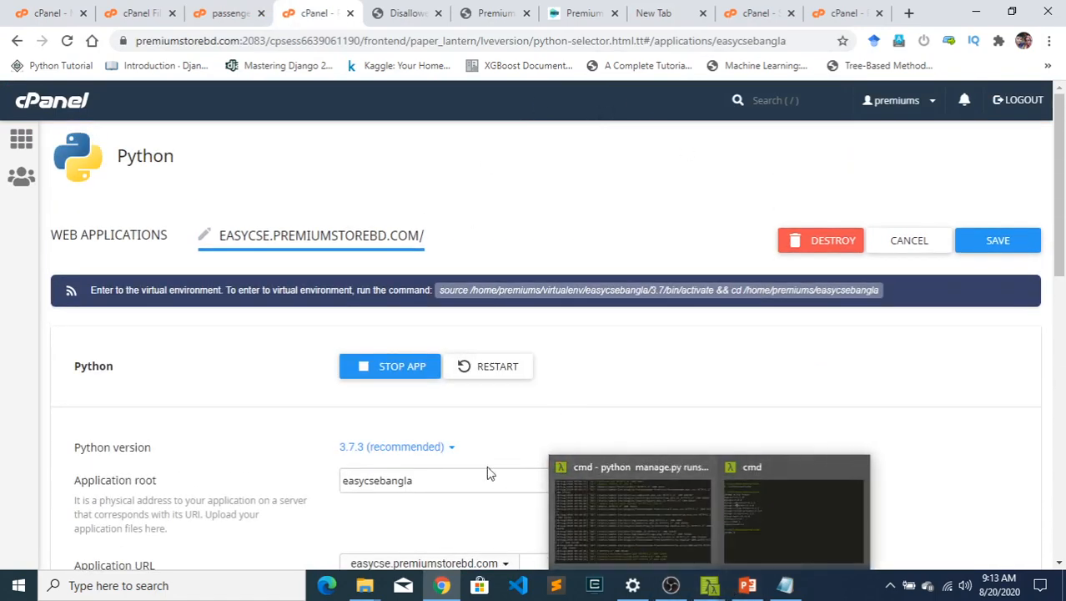
scroll(509, 427, "down", 2)
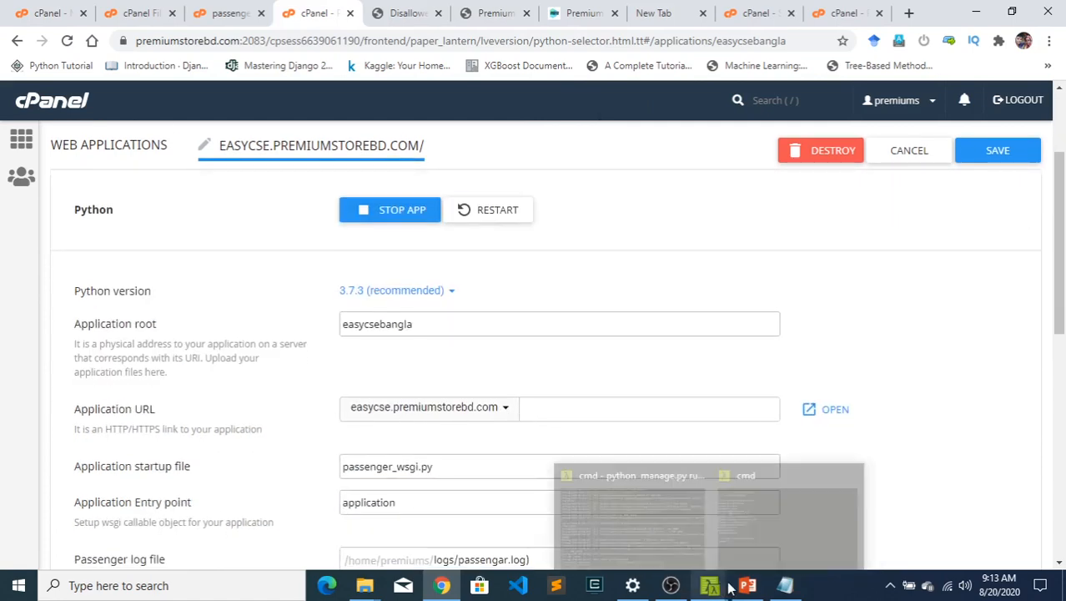
- Switch to File Explorer, select PremiumStore.zip in the local ecom folder, and return to the browser
left_click(975, 11)
left_click(207, 172)
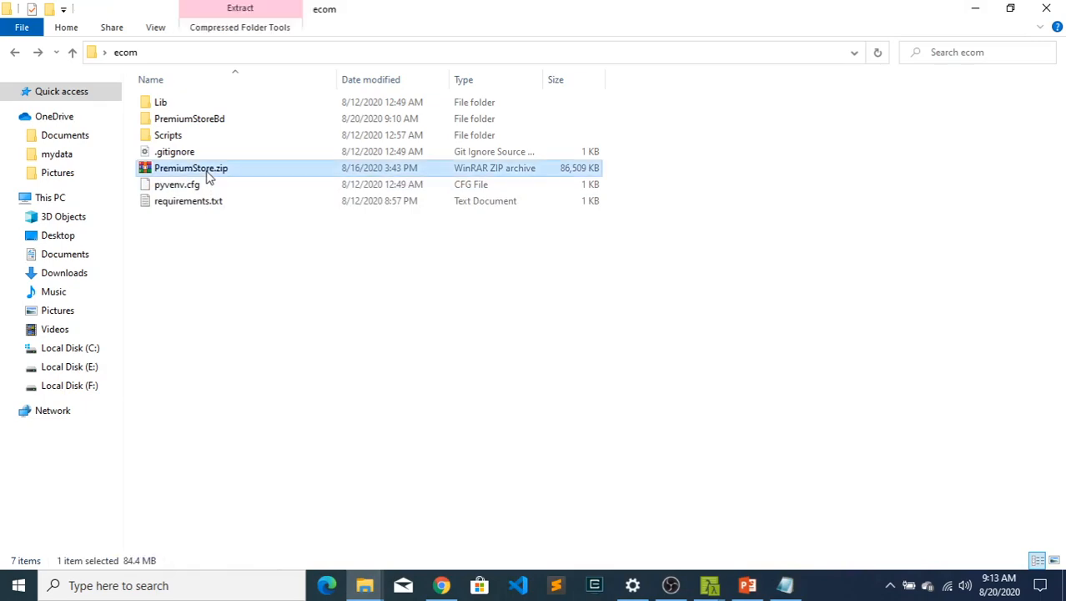
left_click(441, 585)
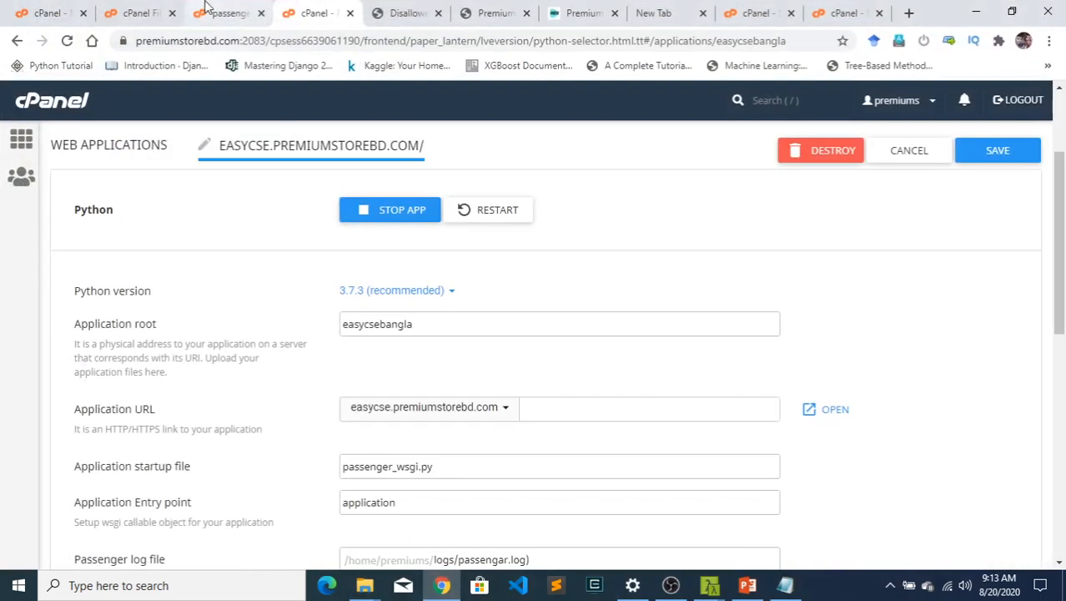
- Check the public_html folders in File Manager, the Subdomains page and the application root in the new application form
left_click(143, 11)
scroll(87, 467, "down", 1)
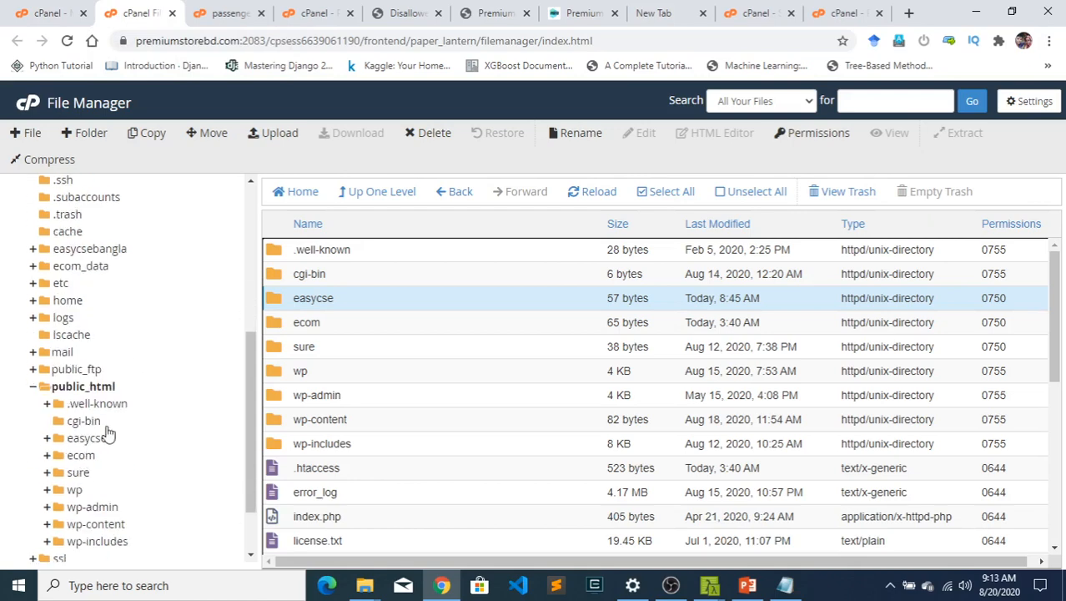
left_click(751, 13)
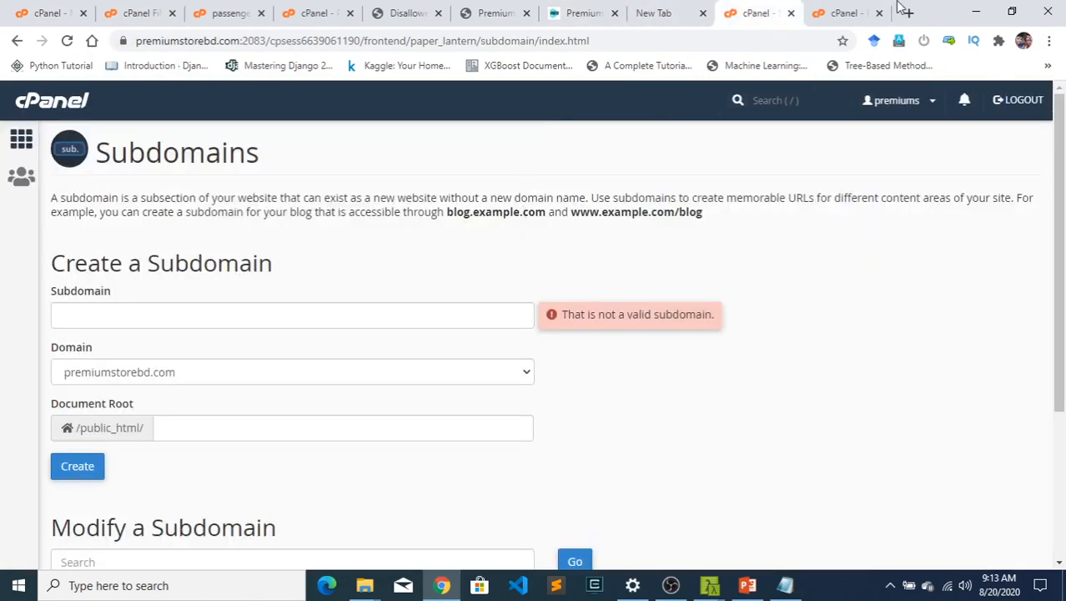
left_click(835, 11)
scroll(419, 340, "down", 2)
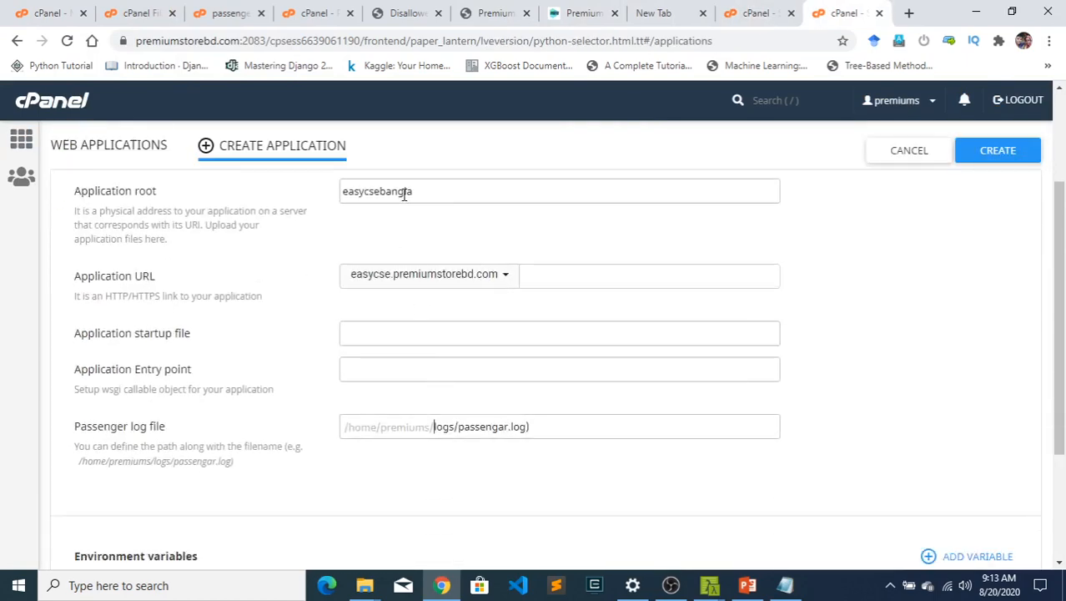
left_click_drag(424, 190, 292, 193)
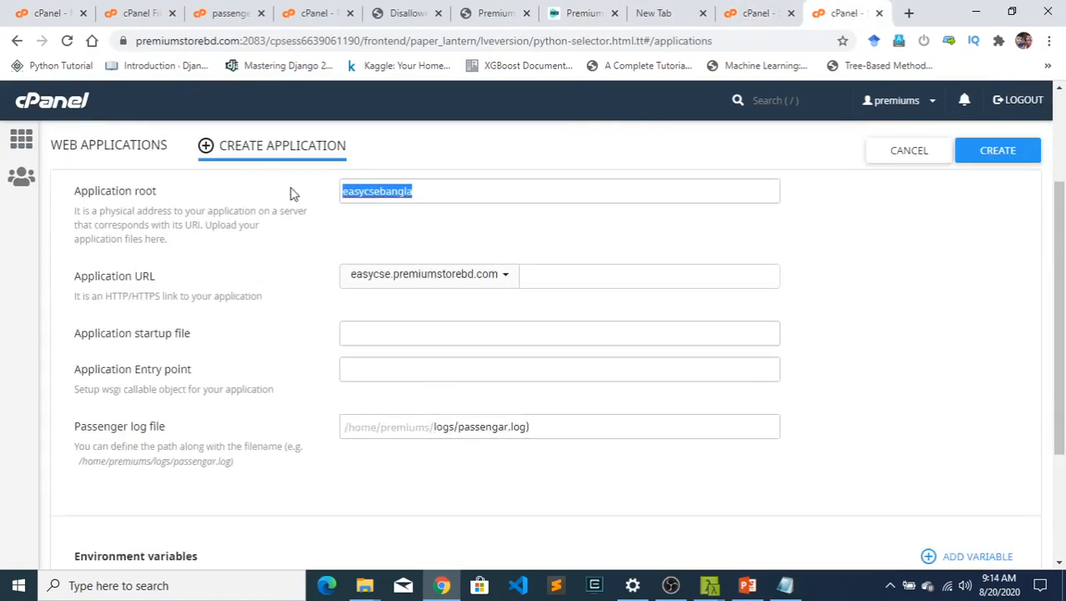
left_click(407, 223)
- Open the easycsebangla application root folder in File Manager and look for the uploaded project files
left_click(155, 10)
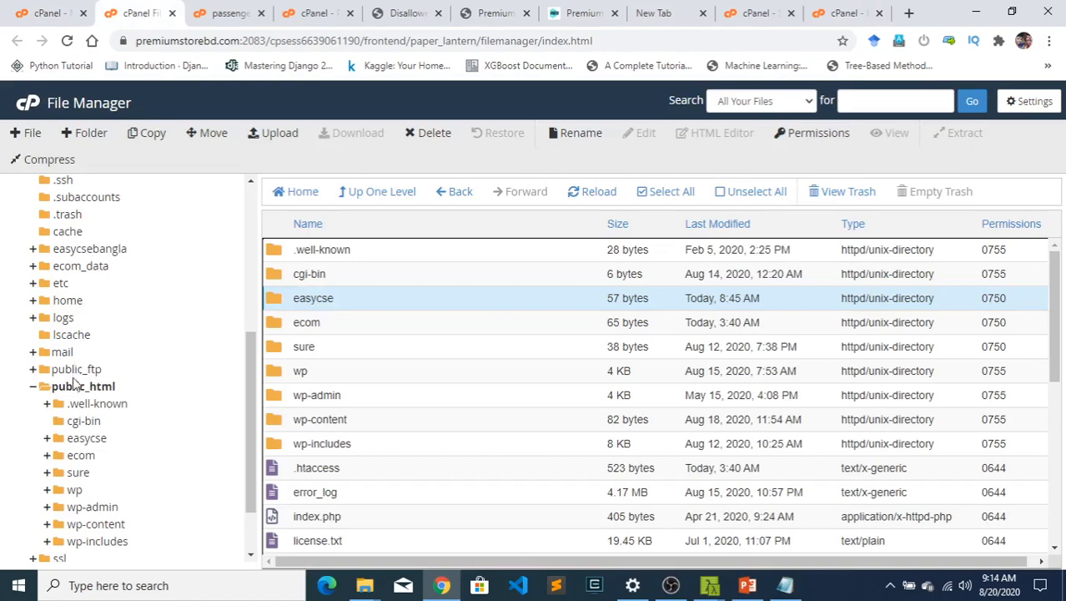
left_click(87, 249)
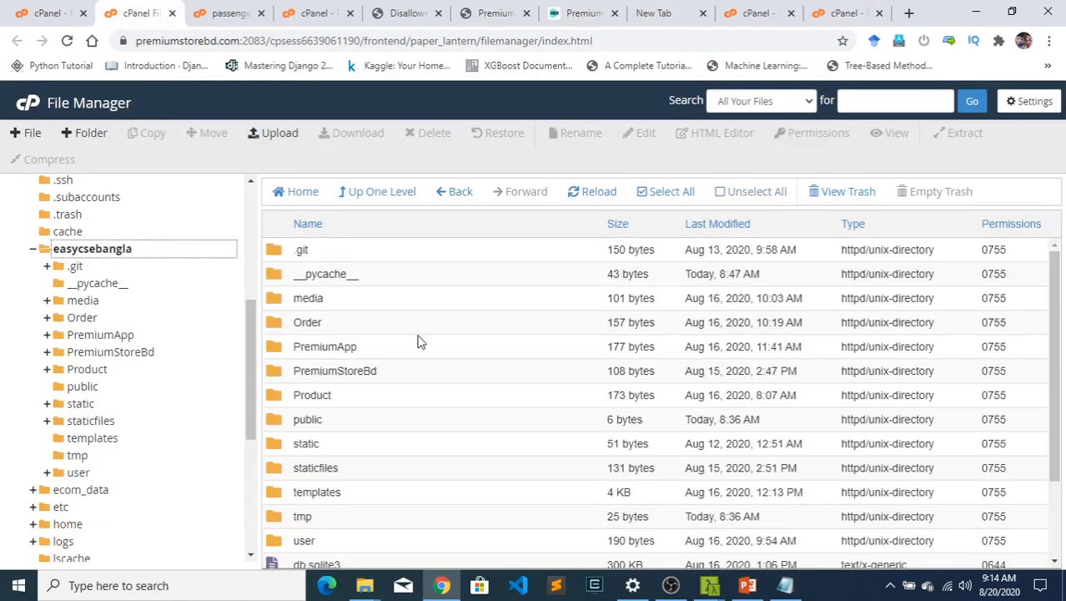
scroll(424, 348, "down", 1)
scroll(434, 359, "up", 1)
scroll(533, 518, "down", 1)
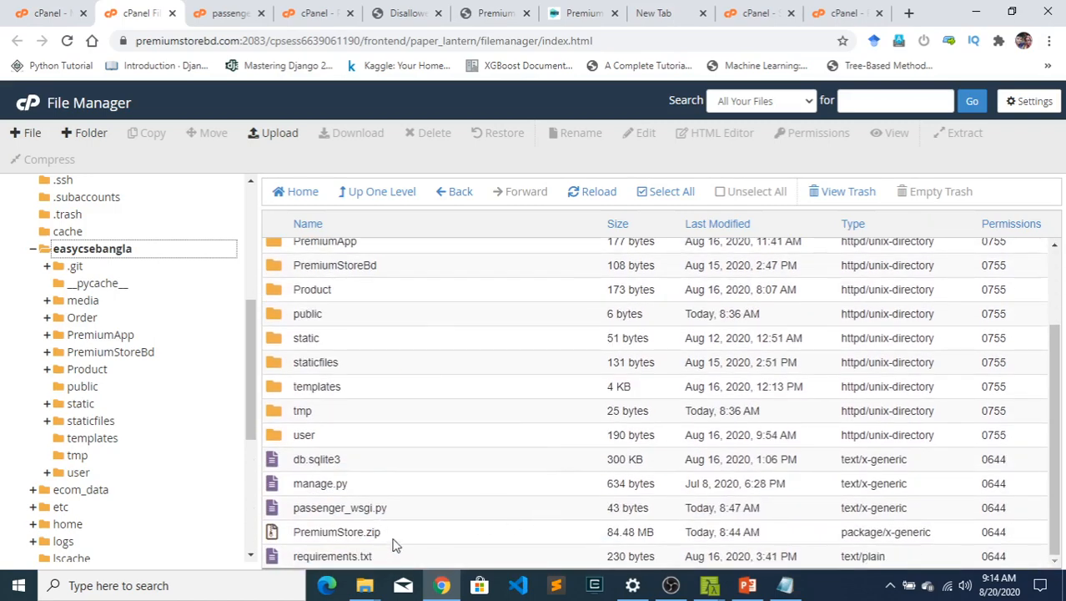
left_click(395, 542)
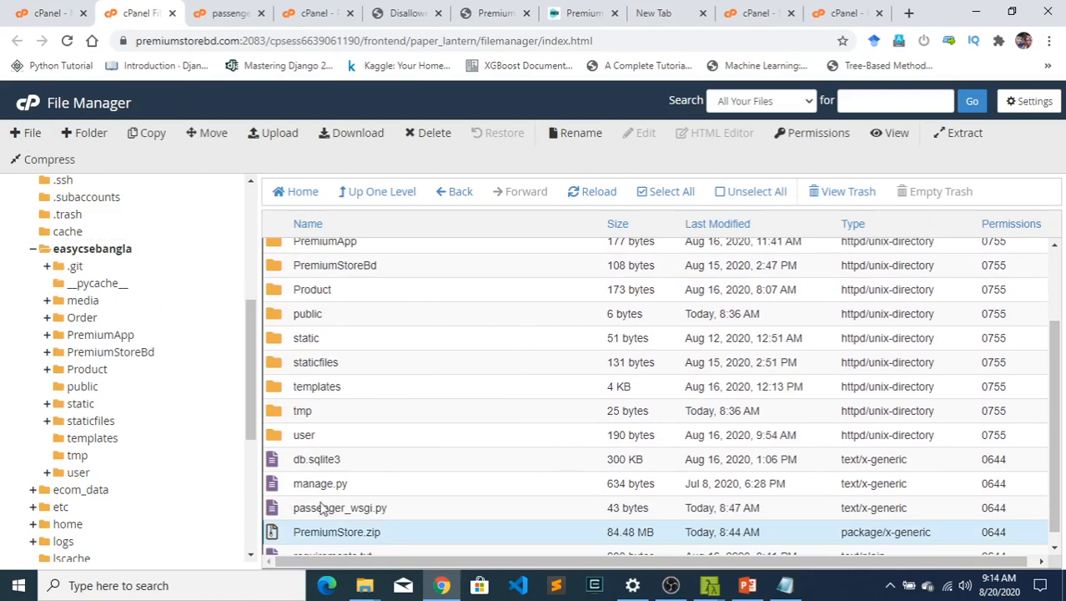
right_click(396, 540)
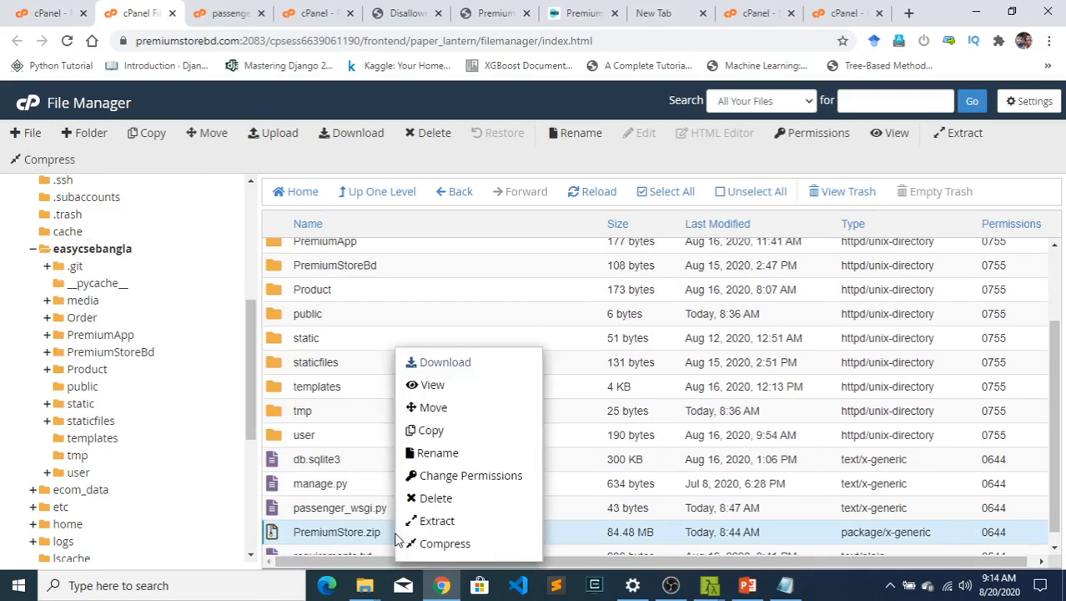
left_click(443, 521)
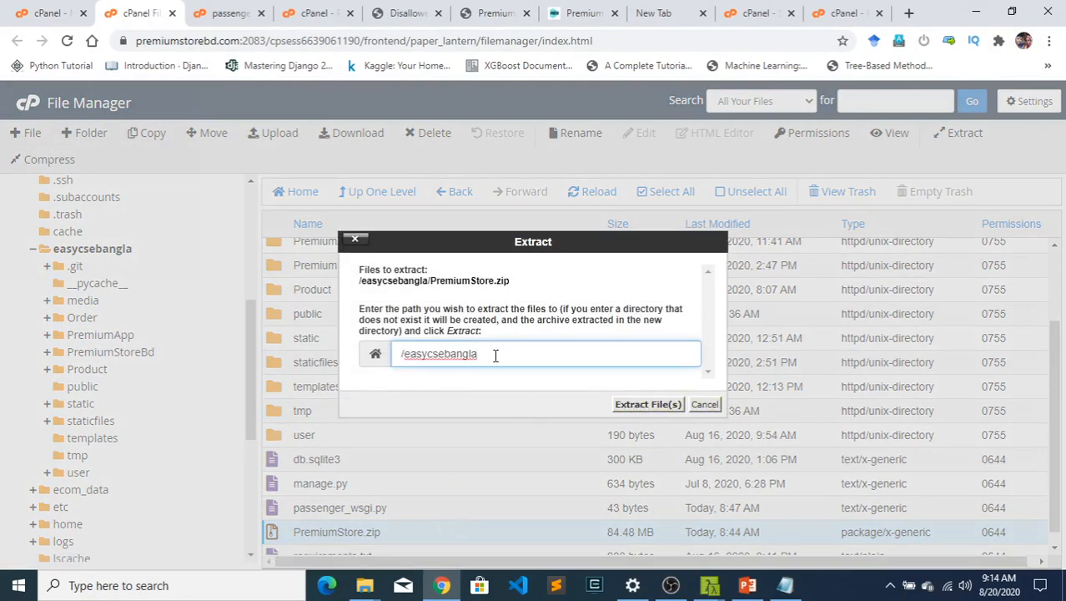
left_click(705, 404)
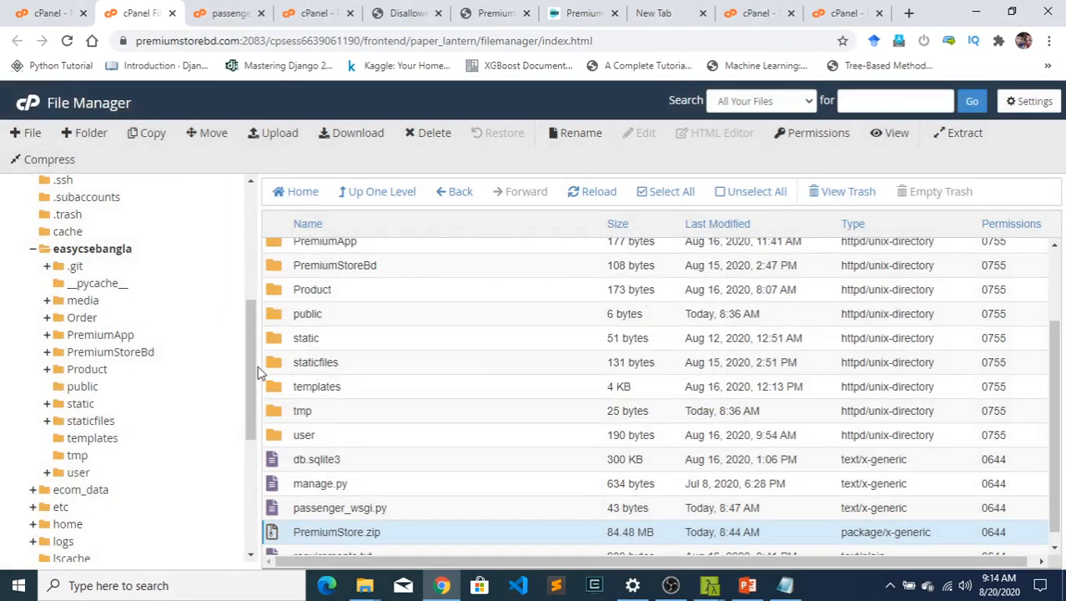
- Examine the extracted Django project's folders and files inside easycsebangla
scroll(365, 381, "down", 1)
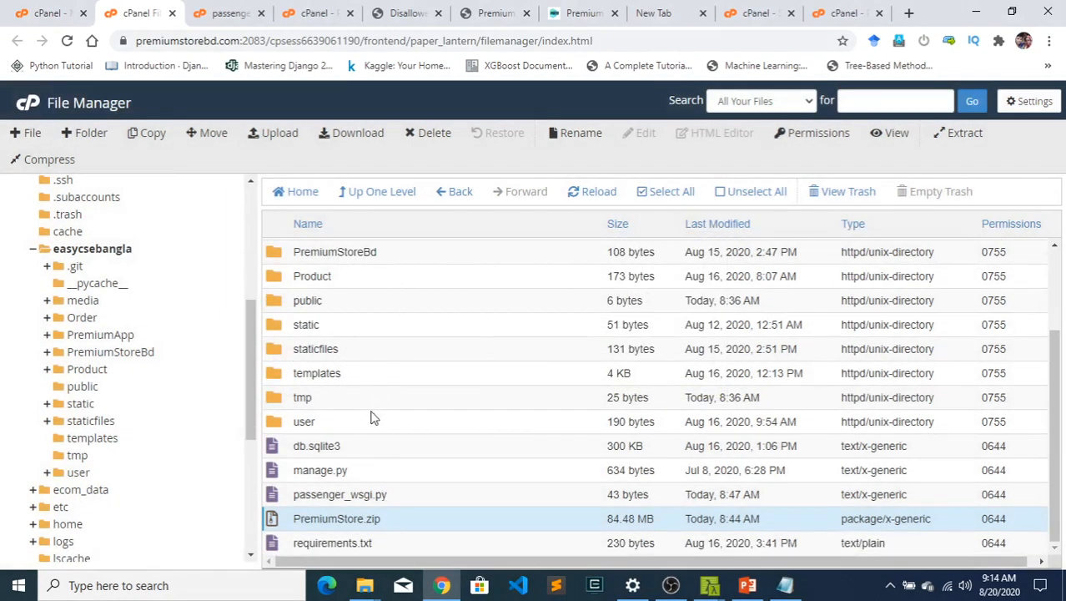
scroll(370, 522, "up", 2)
scroll(367, 500, "down", 2)
scroll(424, 500, "up", 2)
scroll(415, 351, "down", 2)
scroll(376, 332, "up", 3)
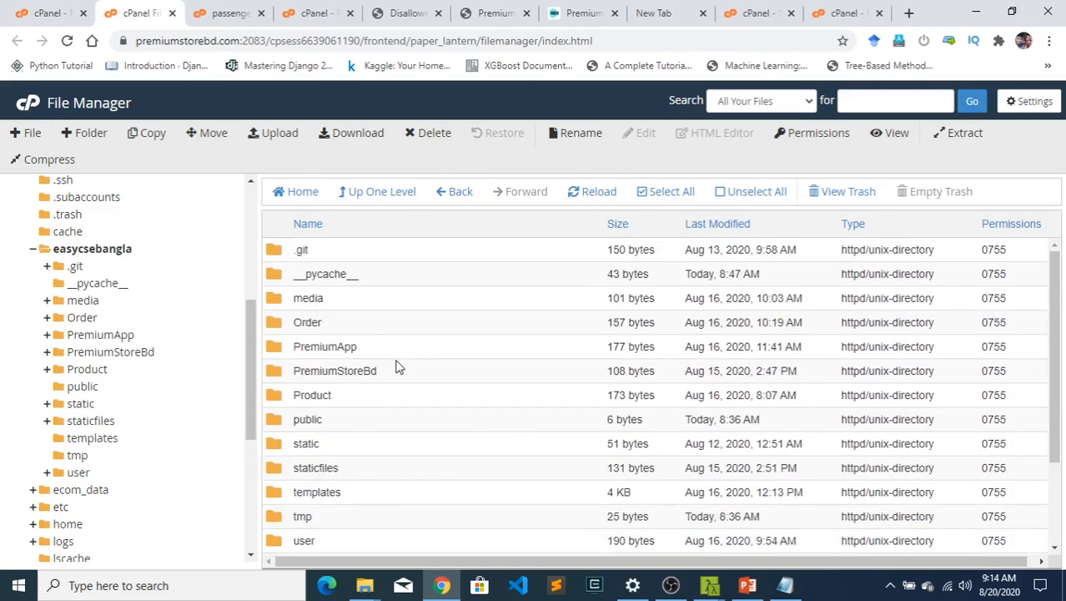
scroll(396, 357, "down", 1)
scroll(396, 357, "up", 1)
scroll(399, 370, "down", 3)
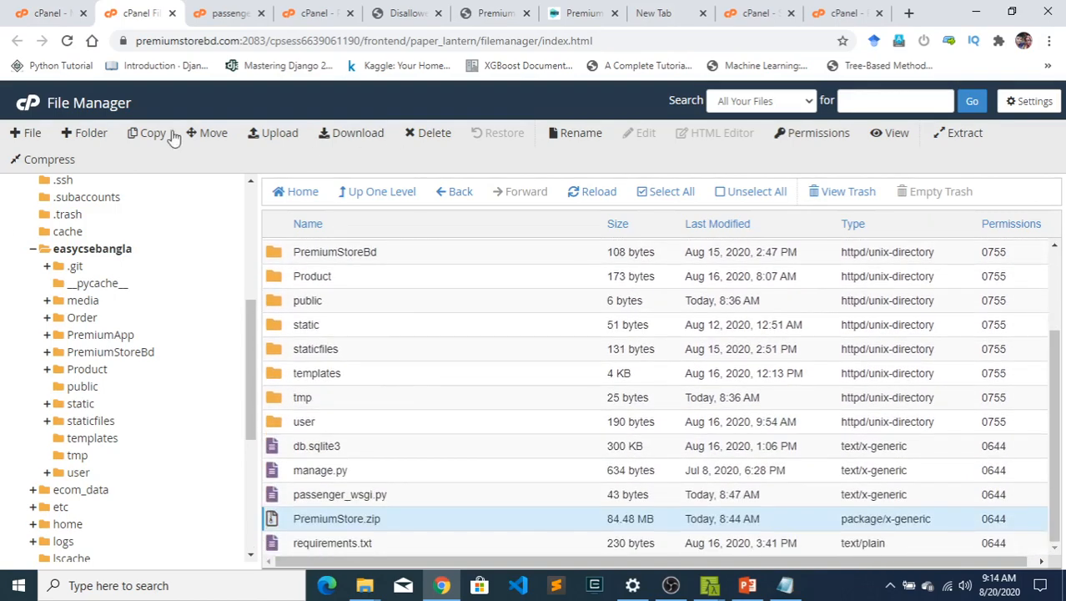
- Open passenger_wsgi.py from easycsebangla in the code editor and check the PremiumStoreBd module name in its import line
left_click(377, 496)
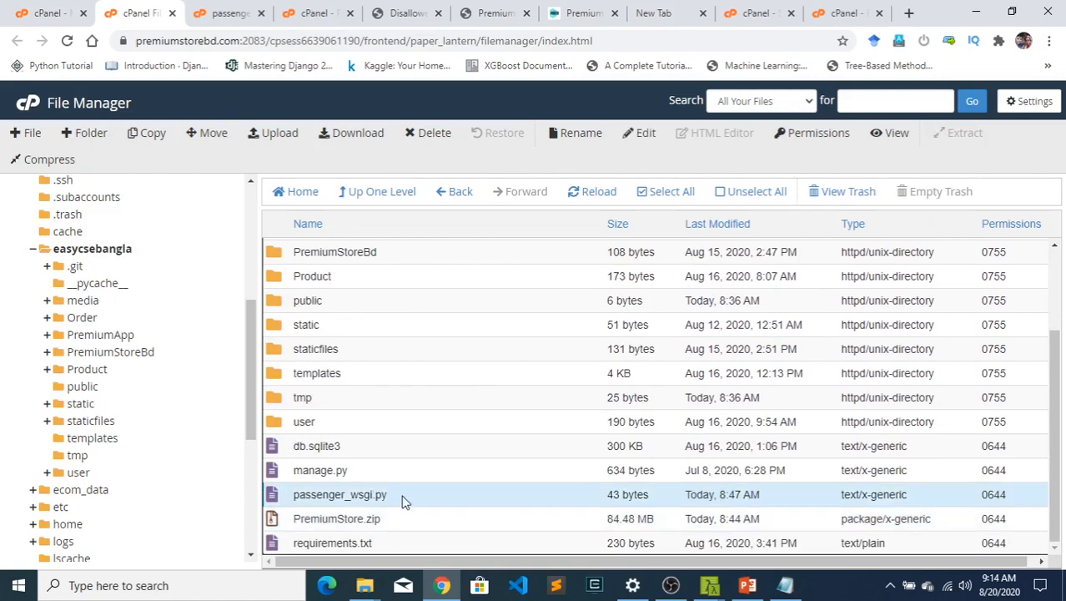
right_click(401, 500)
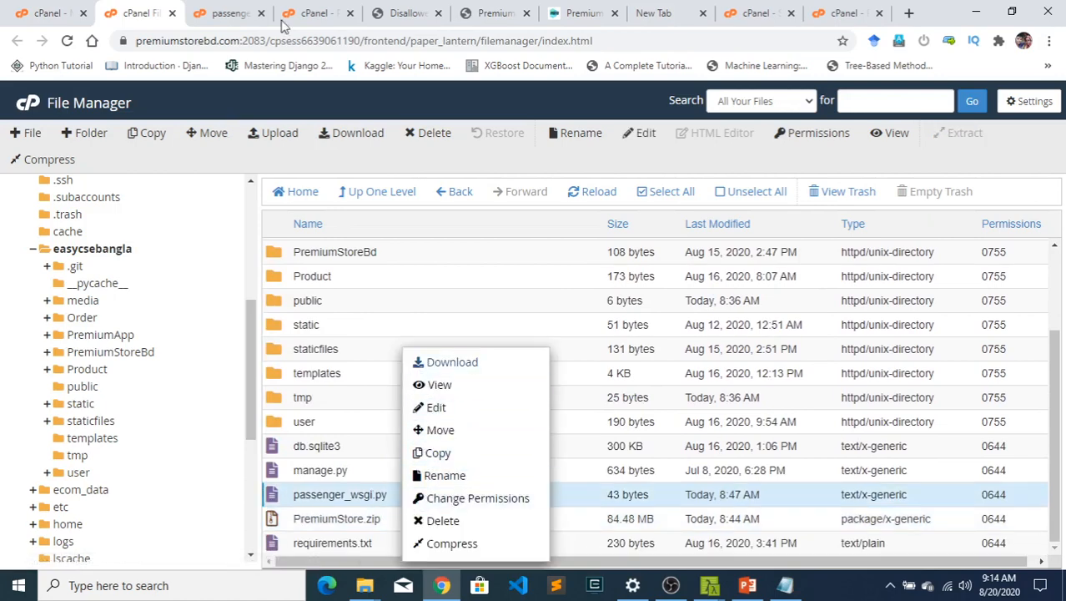
left_click(436, 409)
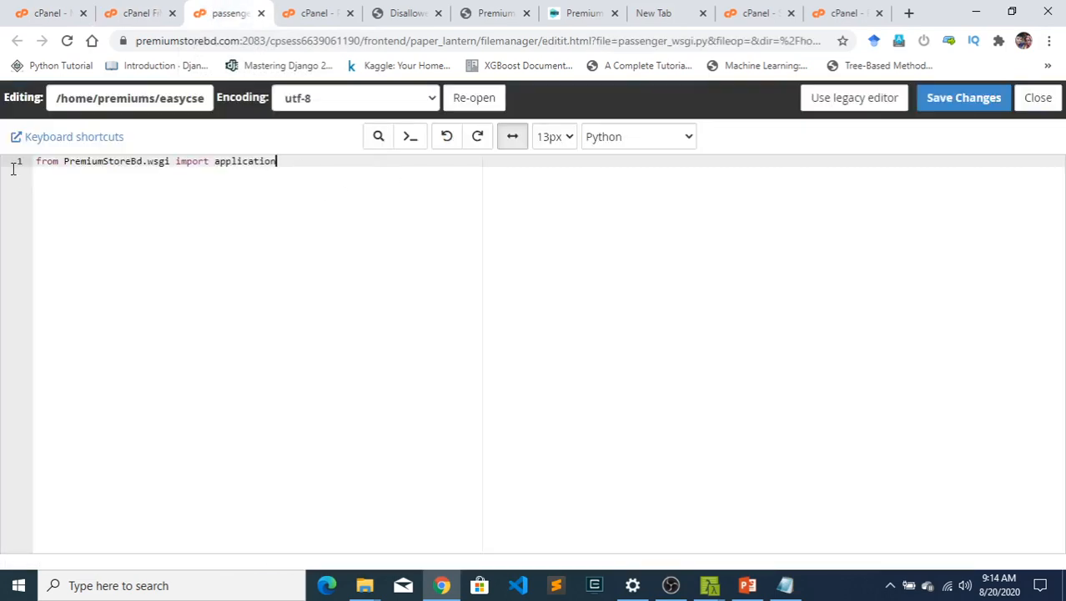
double_click(104, 161)
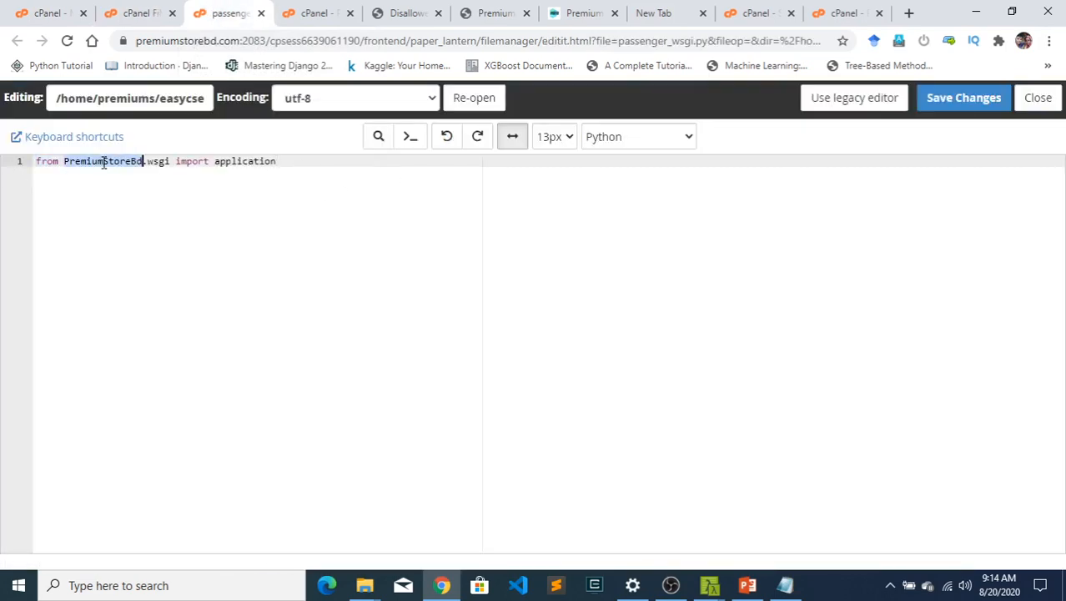
- Compare the PremiumStoreBd project folder with the wsgi and application names imported in passenger_wsgi.py
left_click(133, 12)
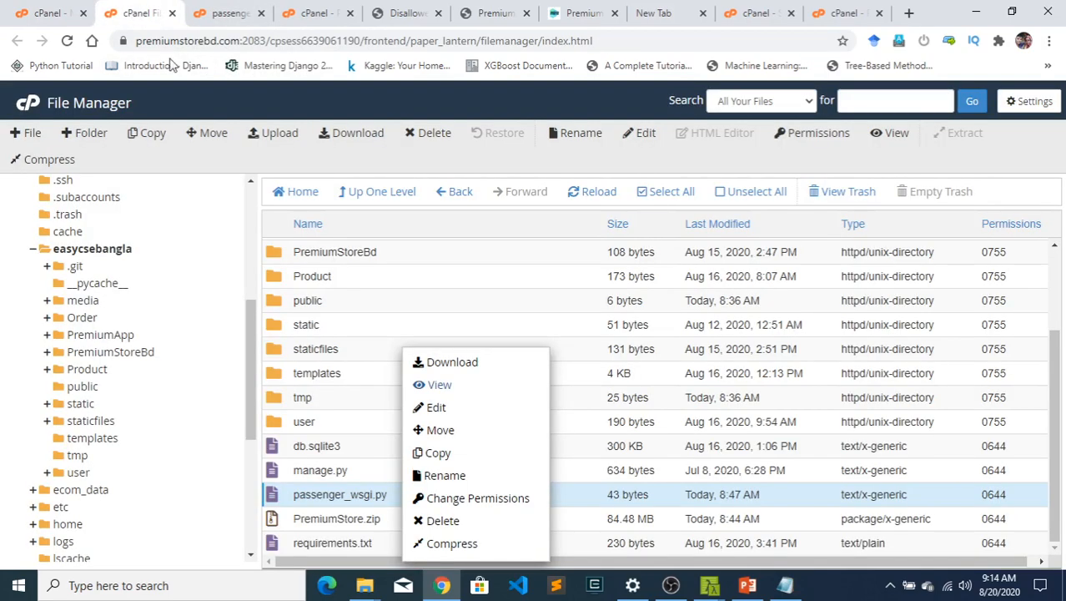
left_click(376, 253)
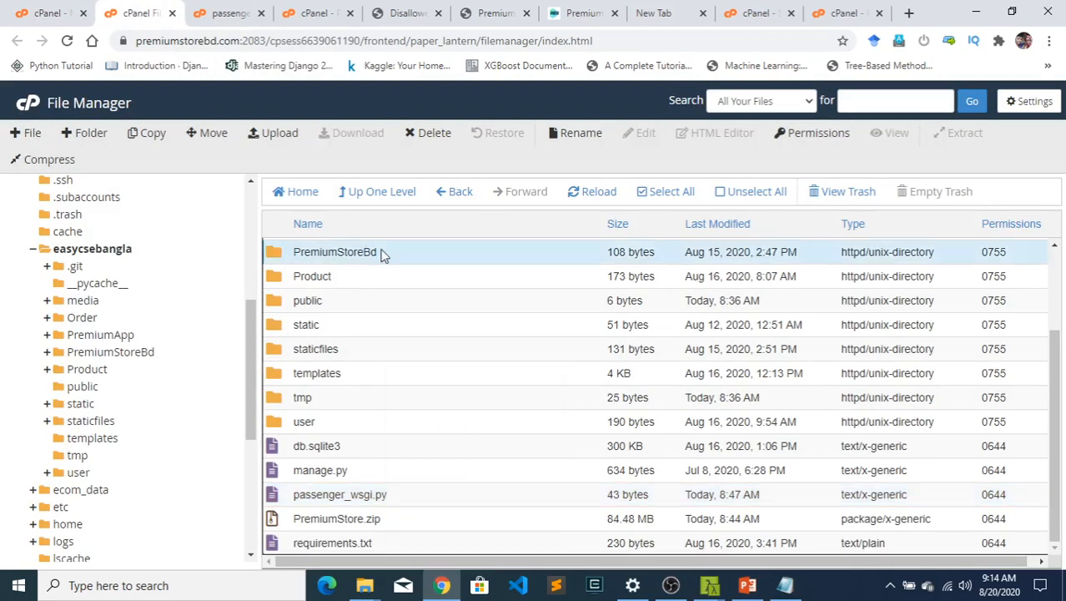
left_click(230, 14)
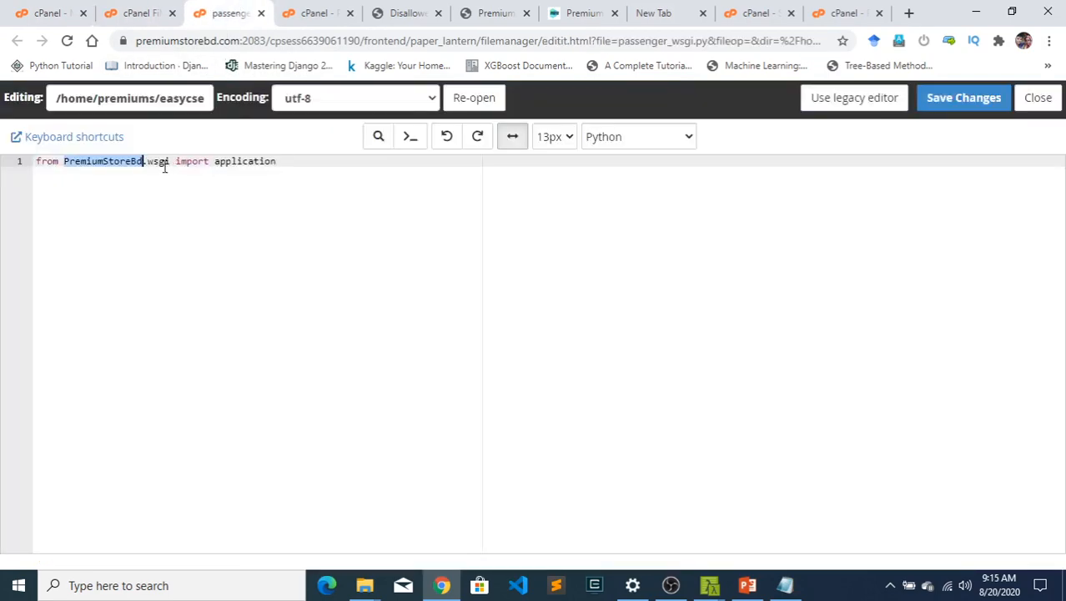
left_click(155, 162)
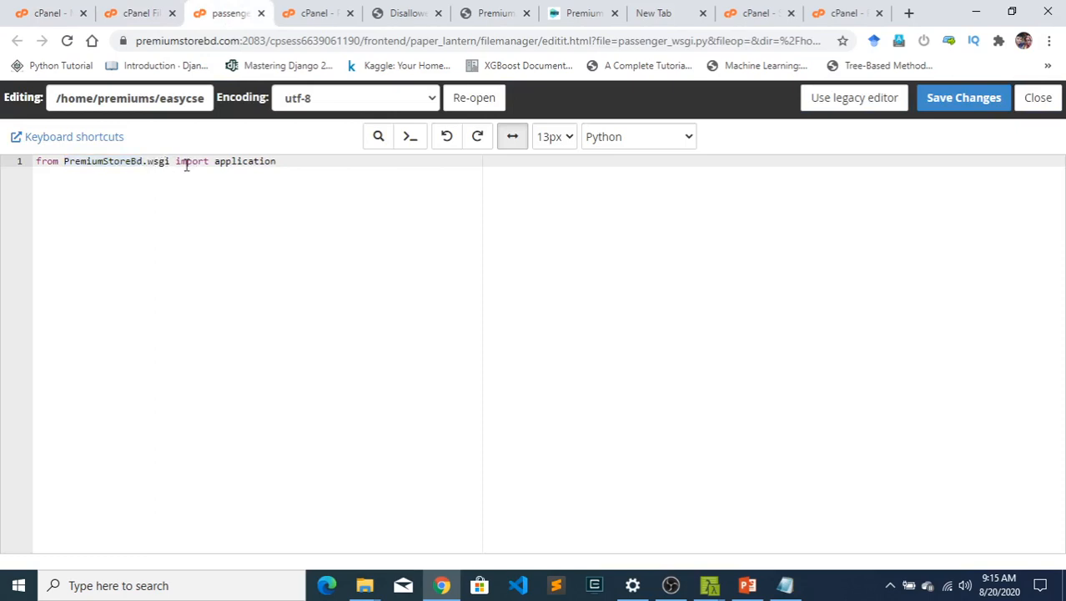
double_click(234, 162)
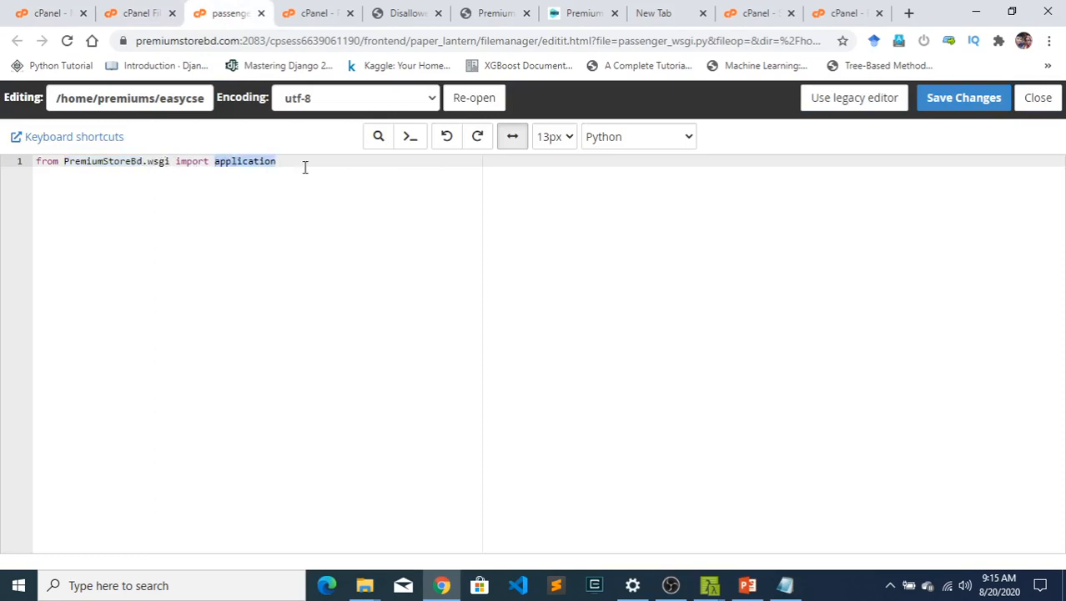
left_click(141, 12)
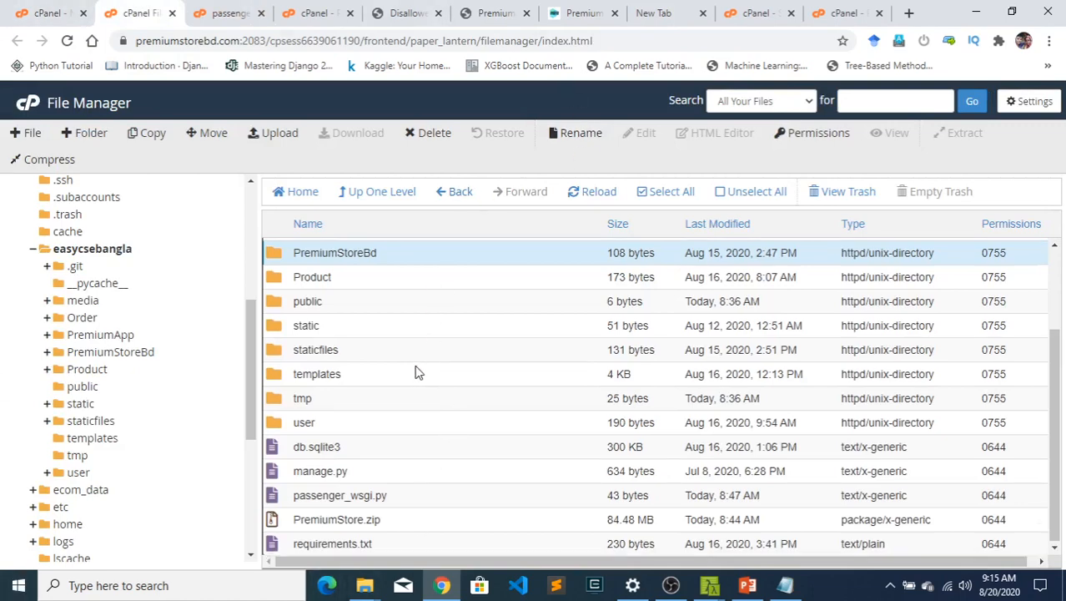
- Review the application root, URL, startup file and entry point fields of the new Python application form
scroll(416, 367, "up", 2)
left_click(822, 14)
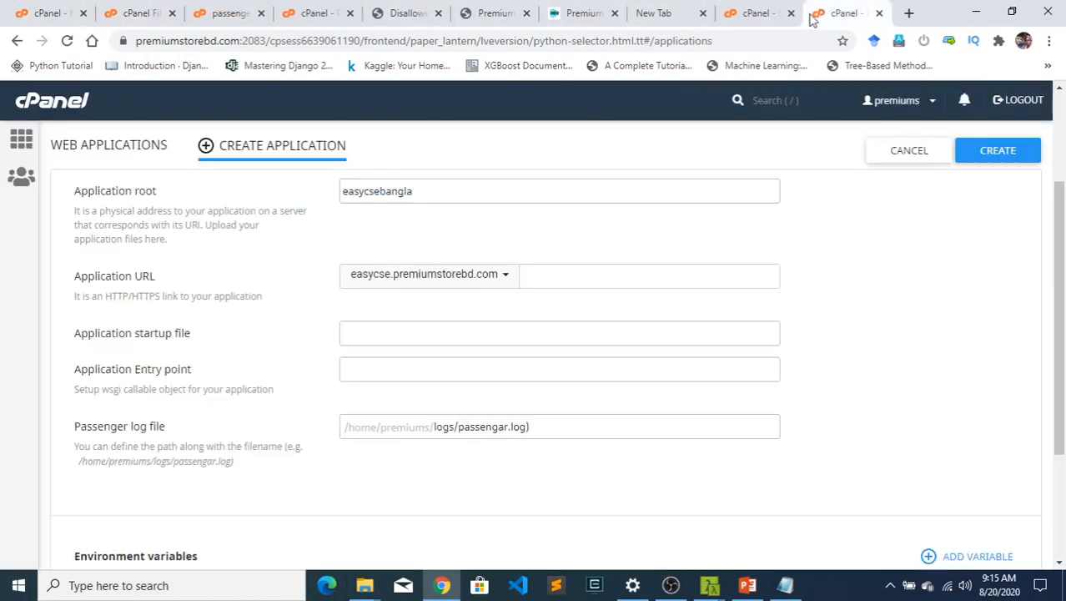
scroll(284, 263, "up", 2)
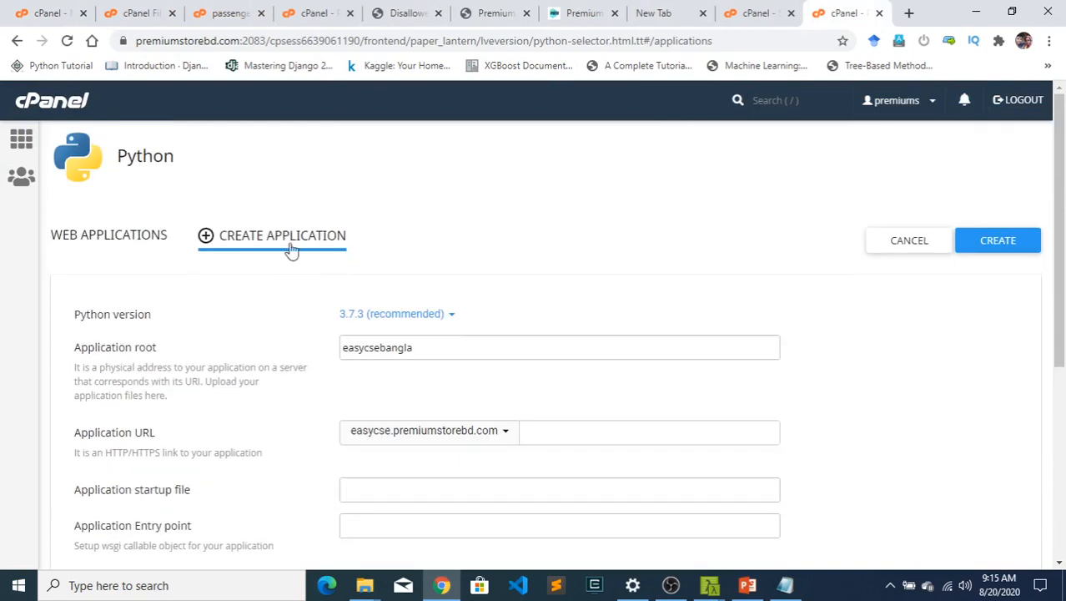
scroll(433, 276, "down", 5)
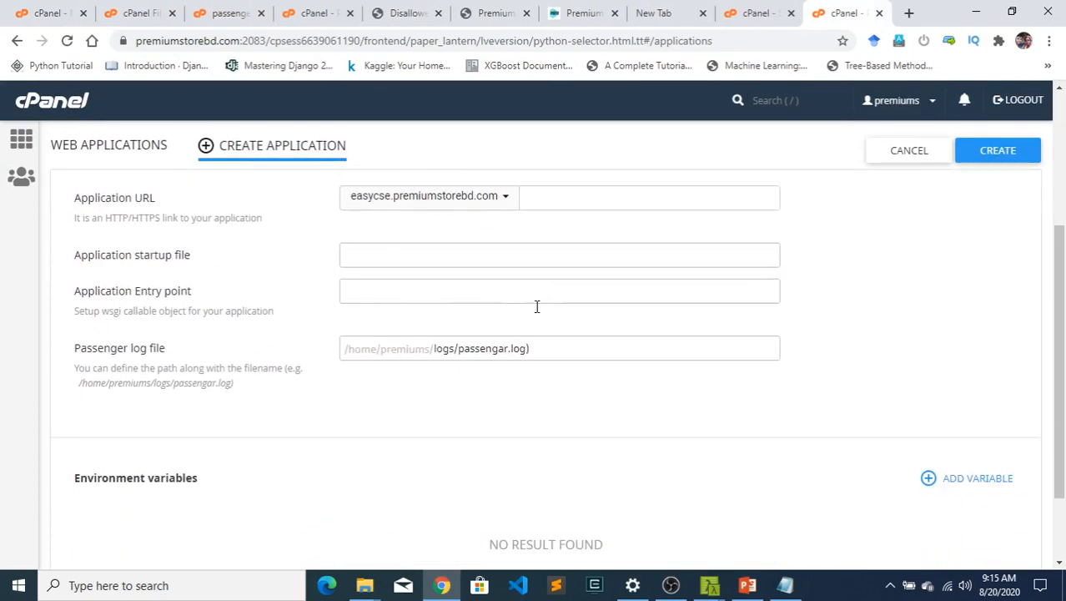
- Review the existing easycse.premiumstorebd.com application's startup file, entry point, configuration files and Run Pip Install choices
left_click(324, 10)
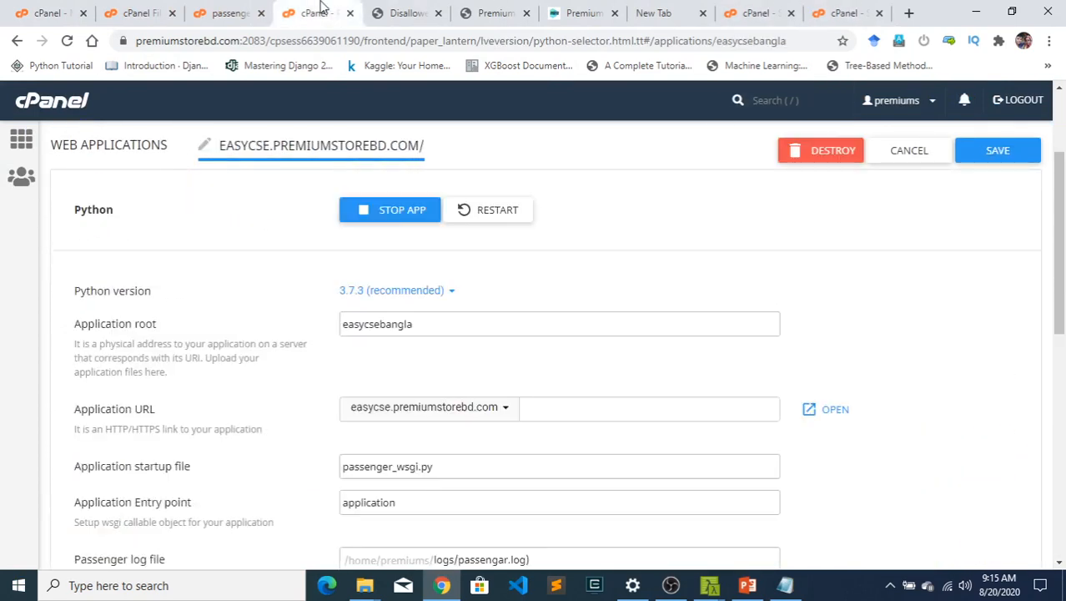
scroll(408, 302, "down", 3)
scroll(428, 316, "up", 3)
scroll(468, 367, "down", 1)
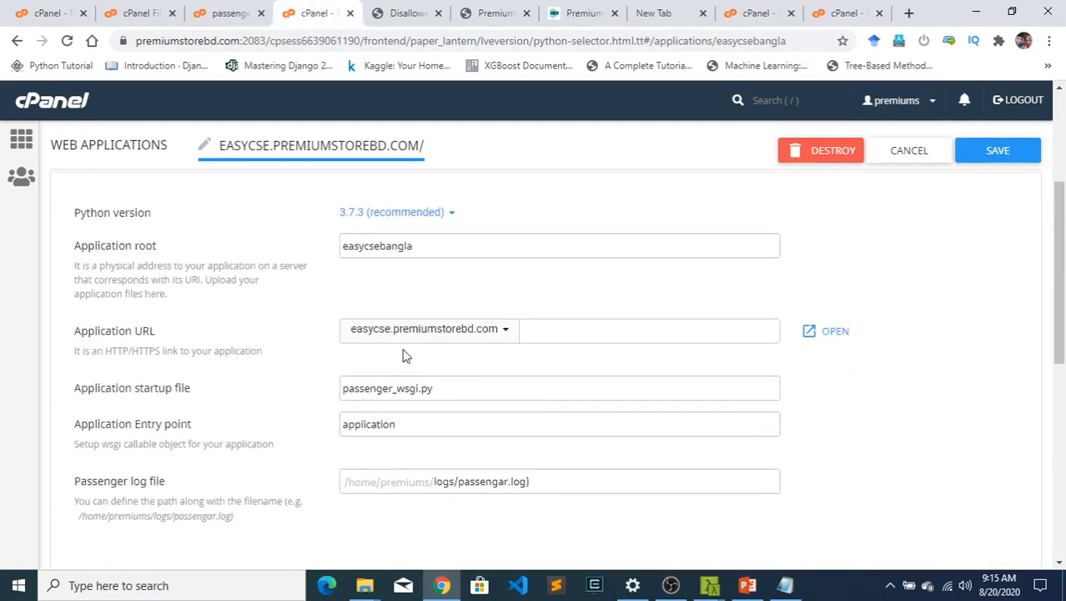
scroll(334, 334, "down", 2)
scroll(484, 361, "down", 2)
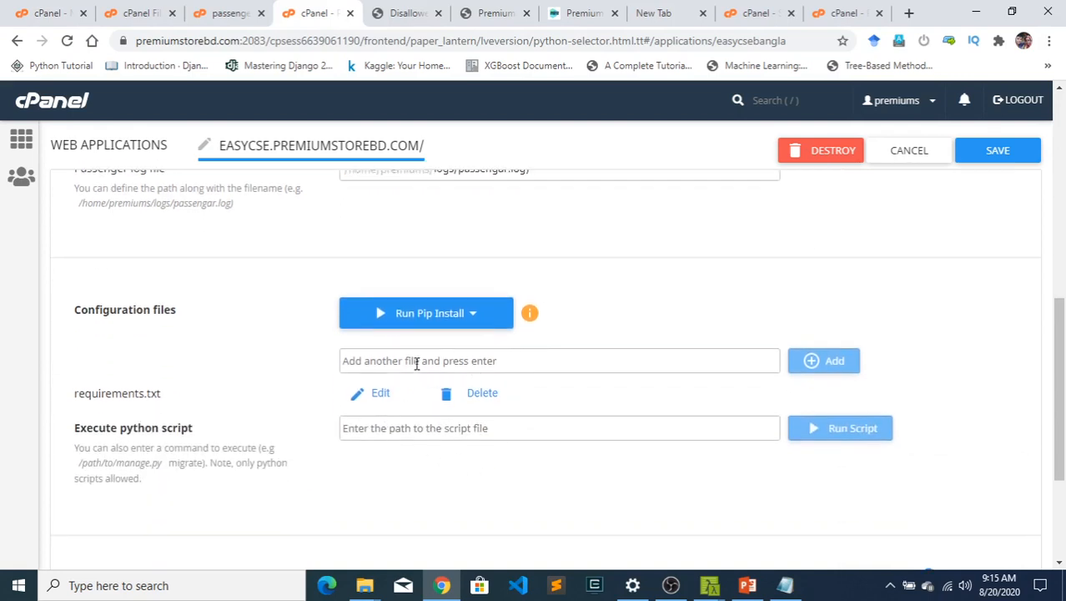
left_click(476, 317)
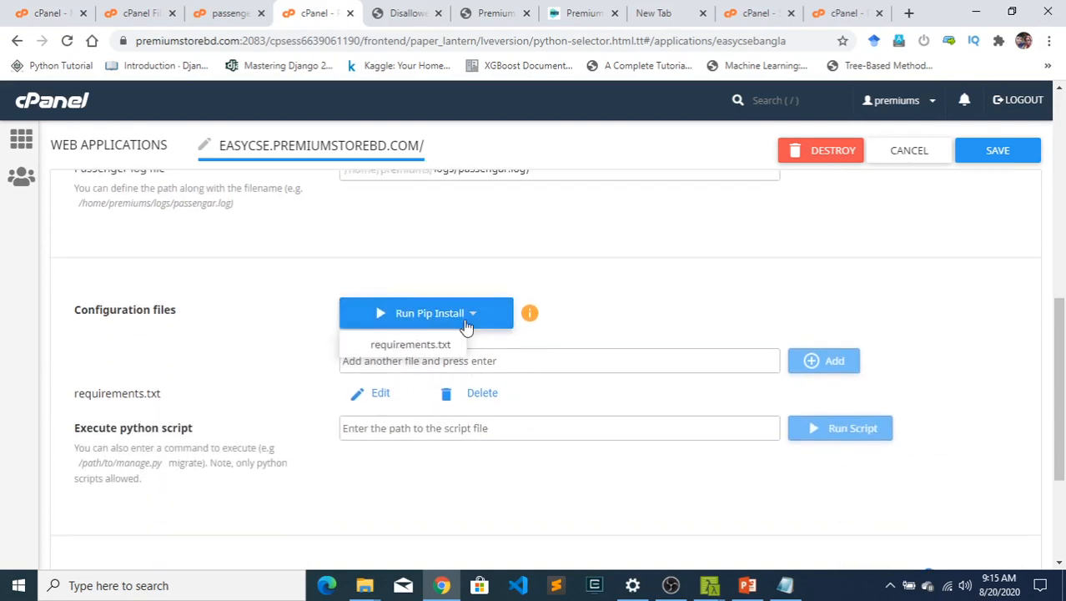
left_click(463, 362)
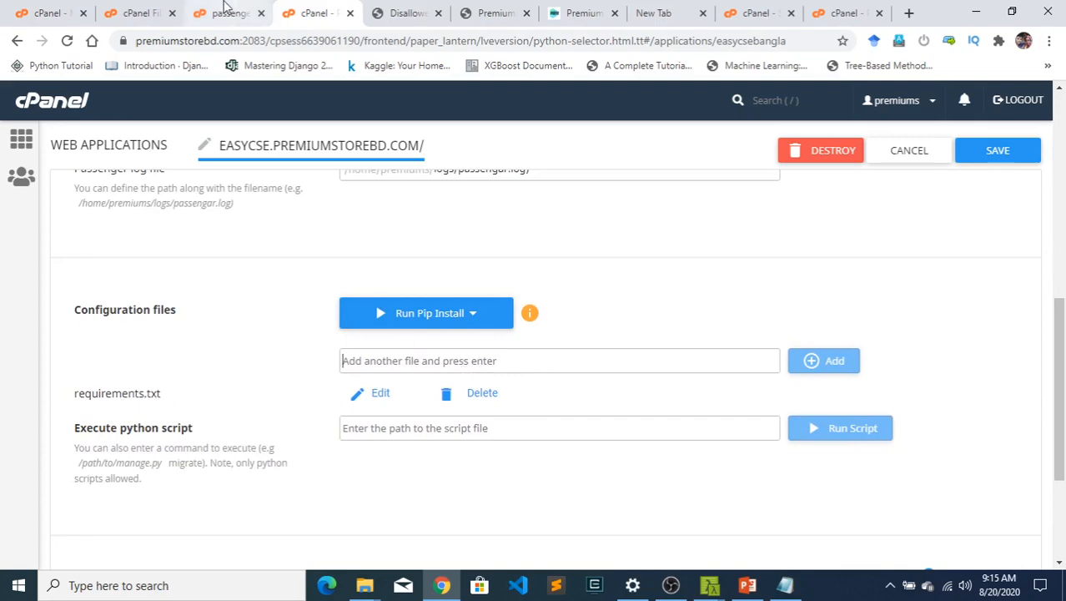
- Copy the file name requirements.txt from easycsebangla in File Manager, leaving the file's name unchanged
left_click(134, 12)
scroll(395, 467, "down", 3)
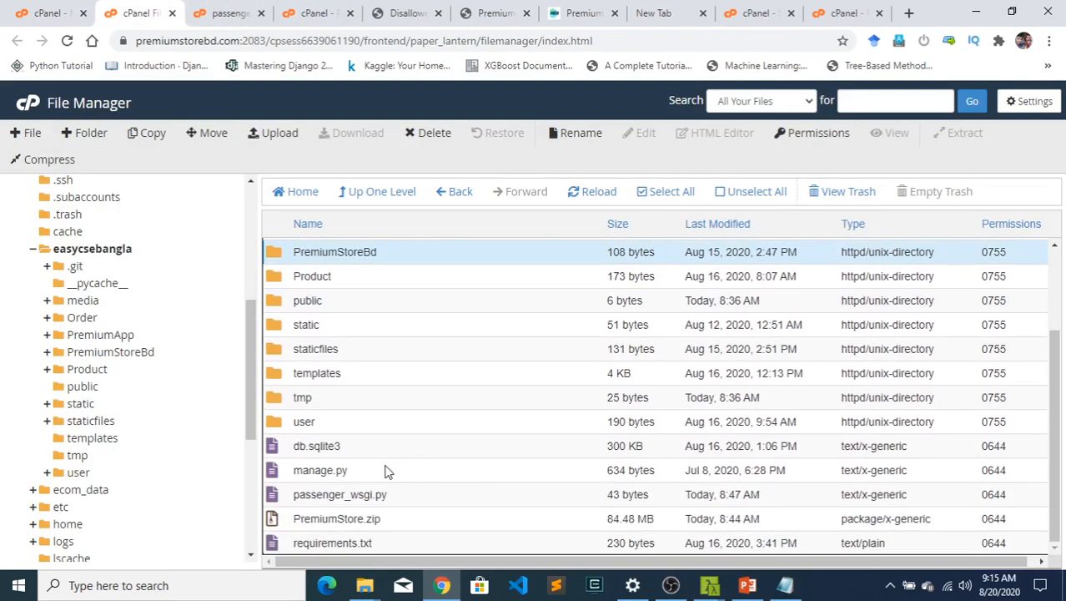
left_click(379, 542)
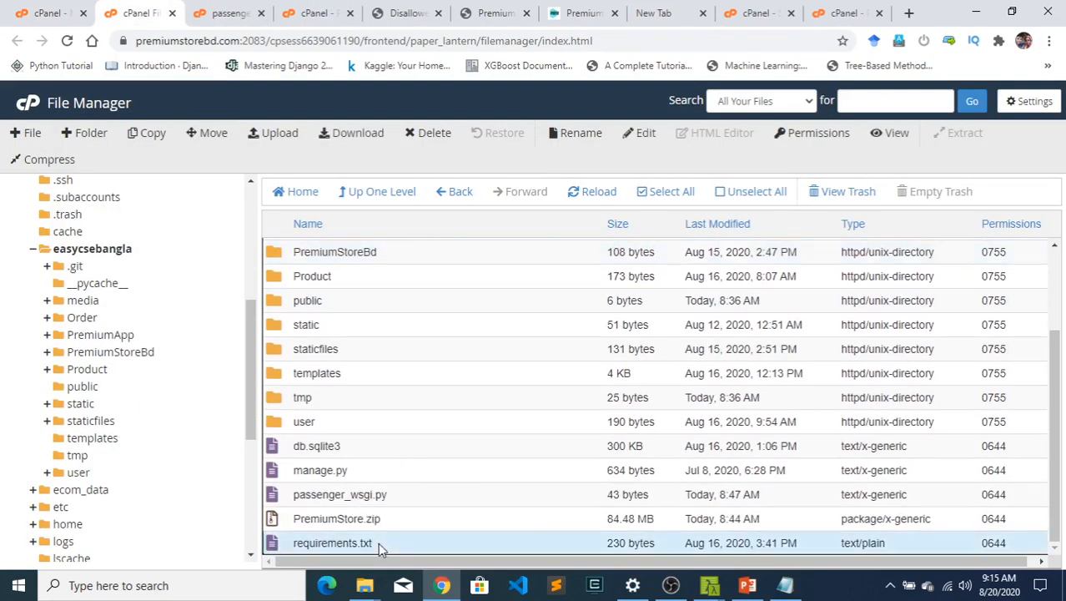
right_click(379, 542)
left_click(420, 476)
key("ctrl+c")
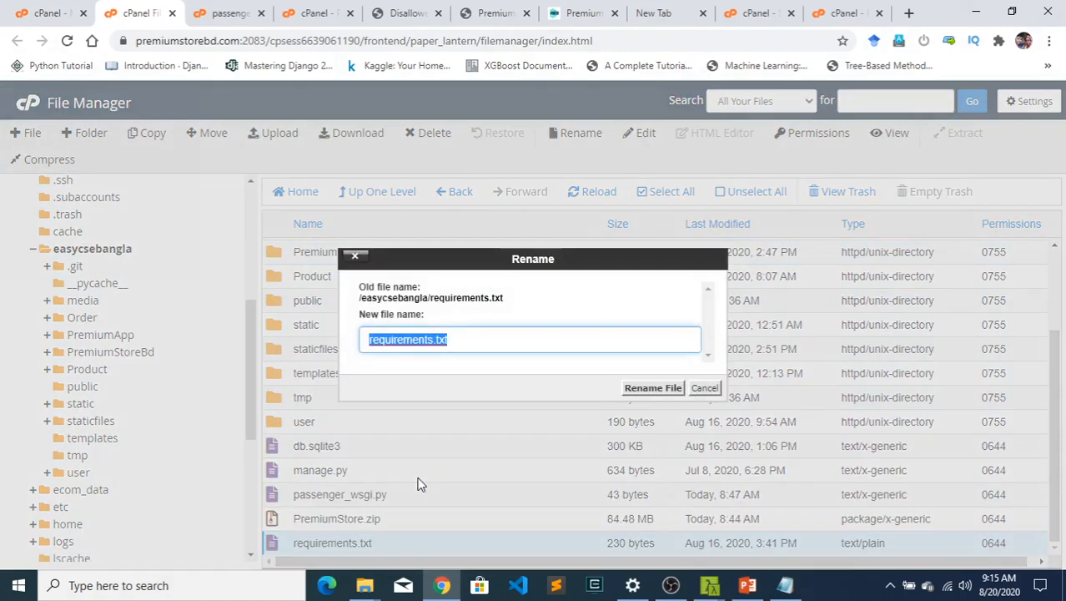
left_click(705, 388)
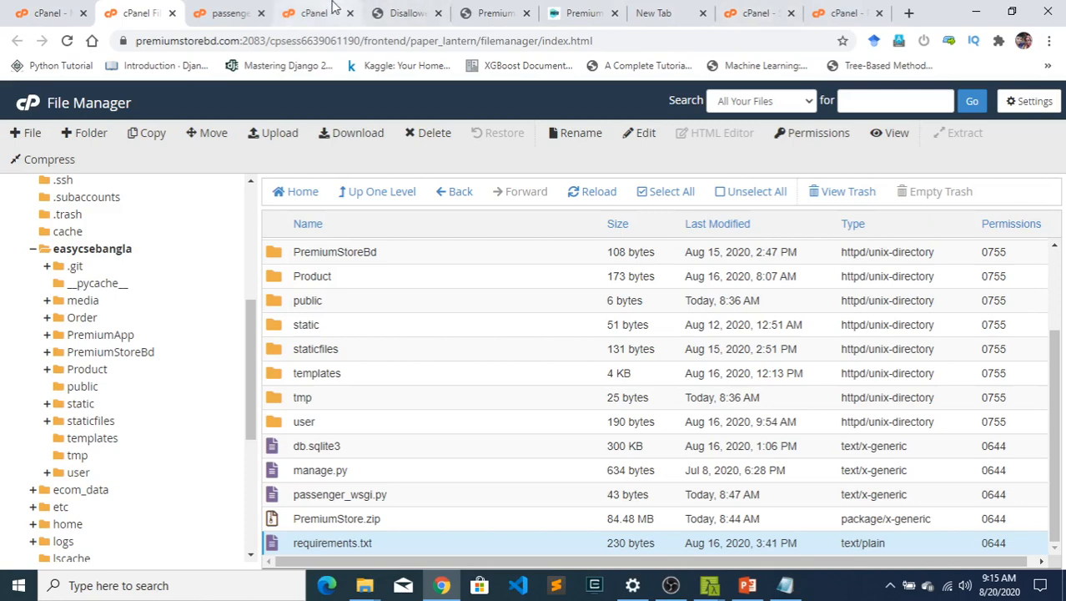
- Try entering requirements.txt as another configuration file of the application, clear the entry, and check the Run Pip Install choices
left_click(334, 11)
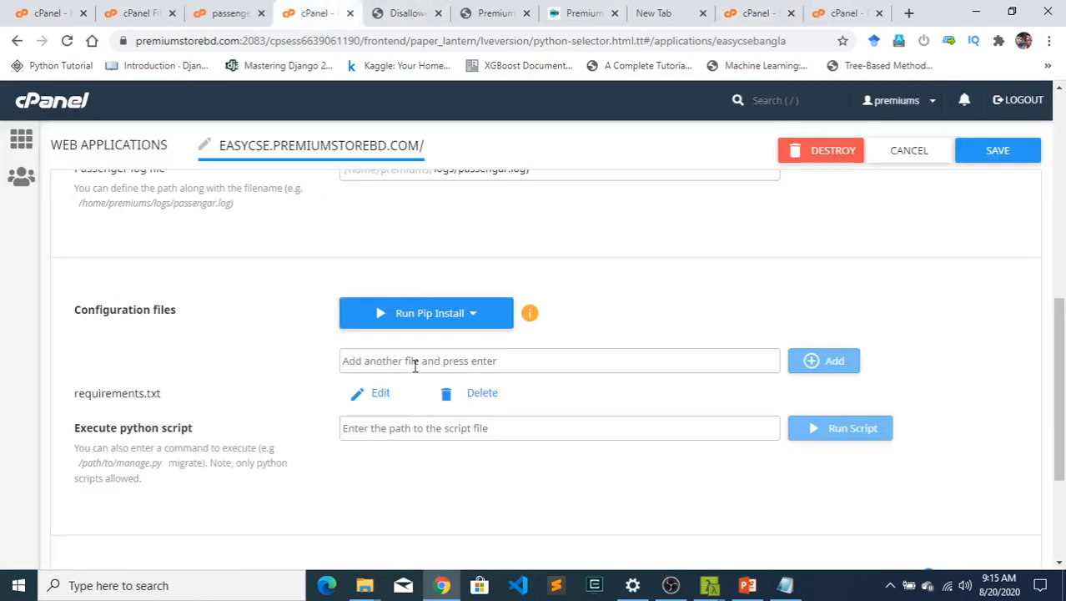
key("ctrl+v")
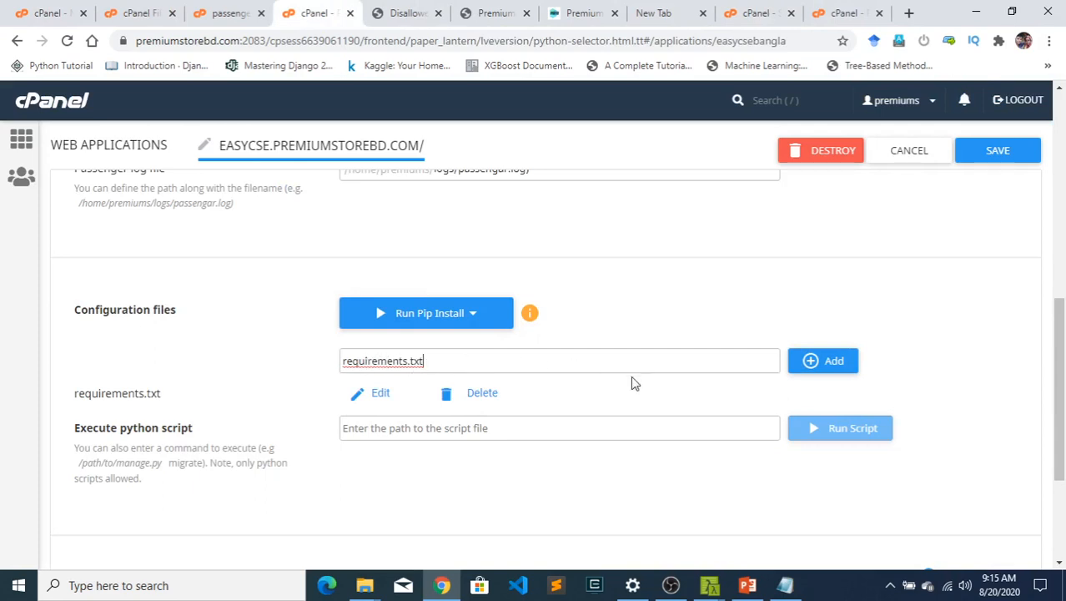
left_click_drag(465, 364, 282, 346)
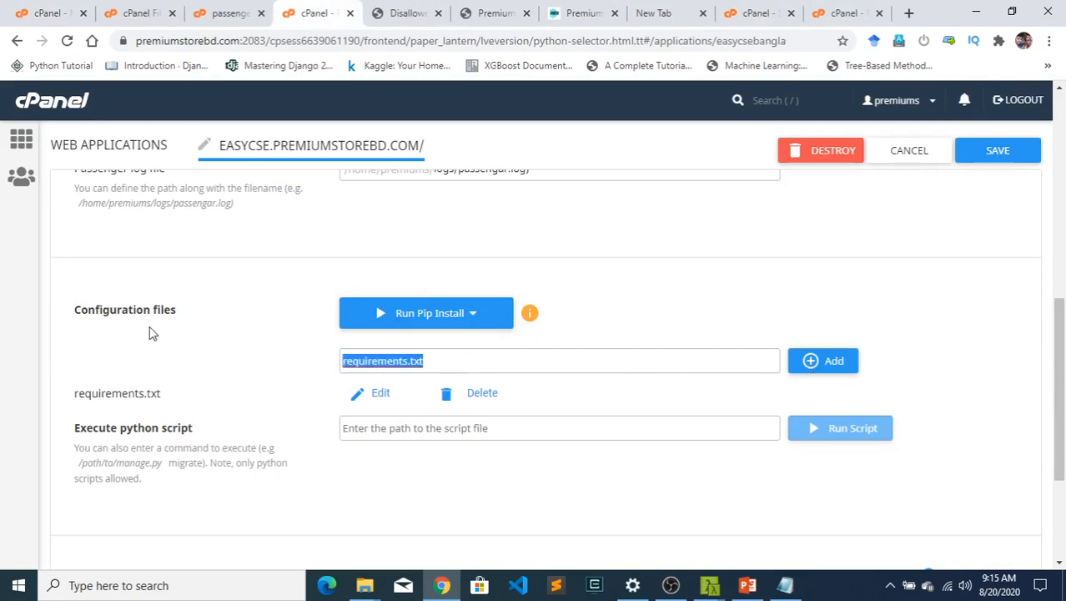
key("BackSpace")
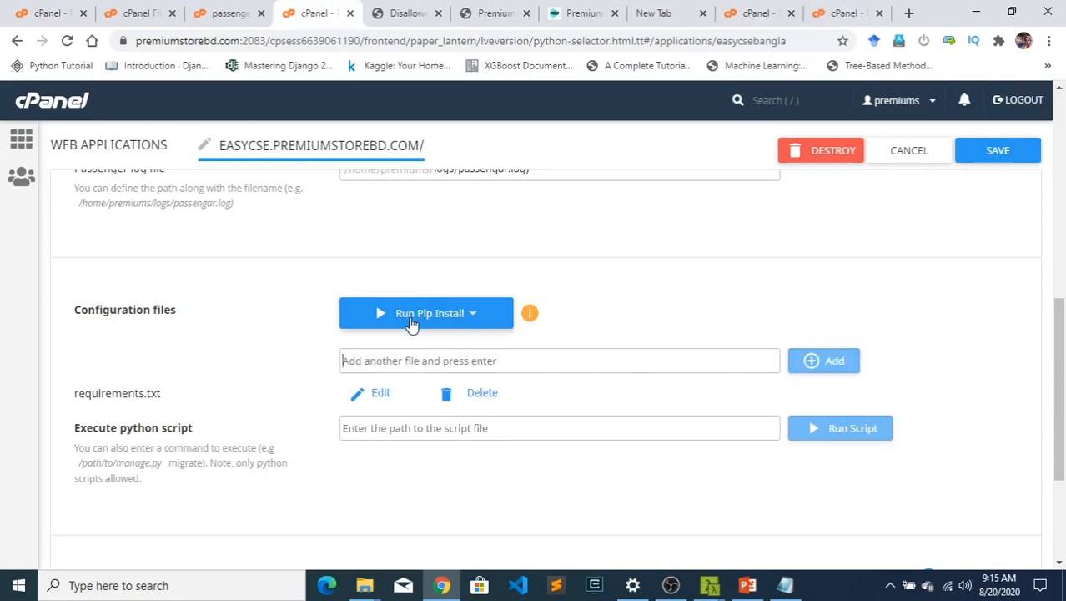
left_click(443, 315)
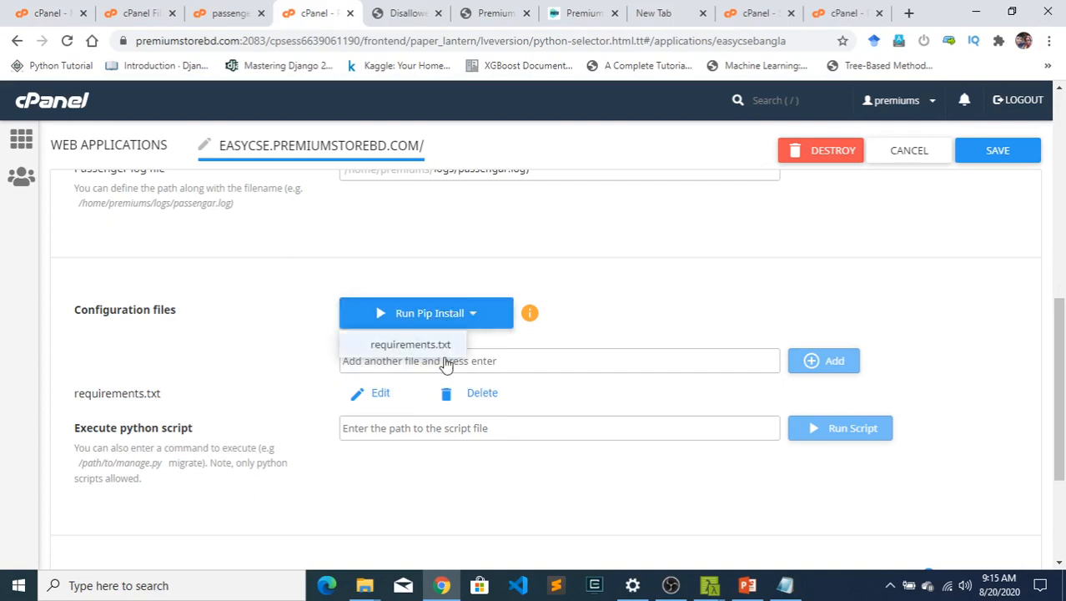
left_click(518, 361)
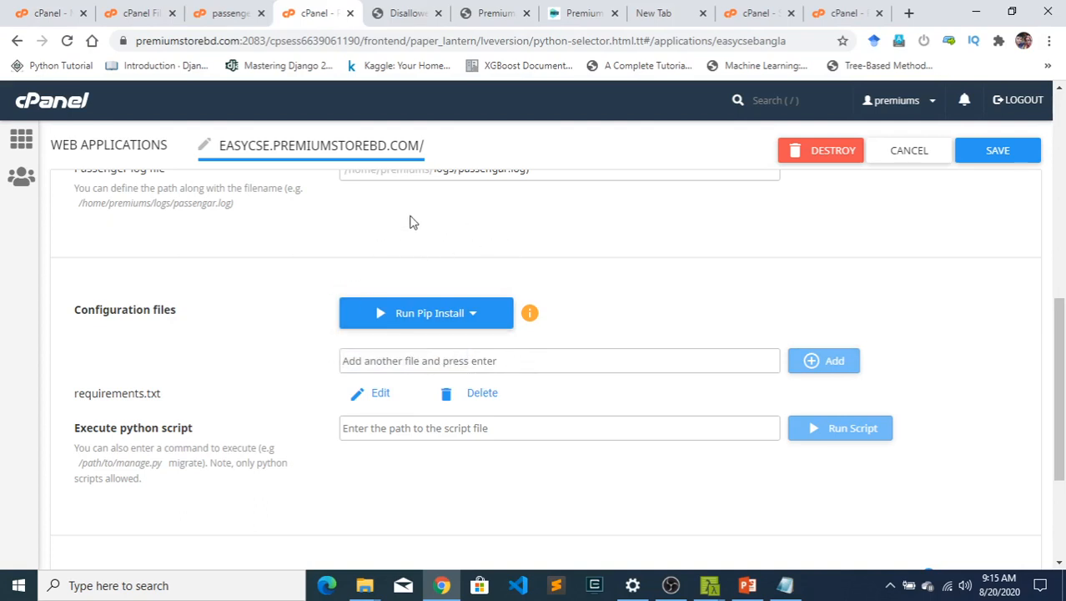
- Open the application's URL and copy the host name easycse.premiumstorebd.com from the DisallowedHost error page
scroll(509, 316, "up", 4)
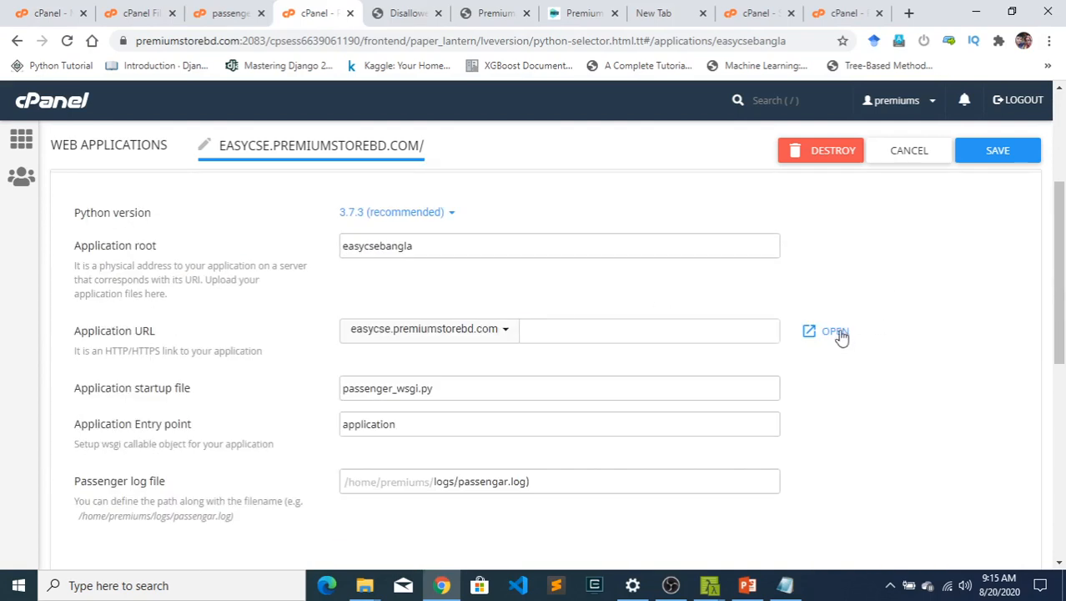
left_click(834, 332)
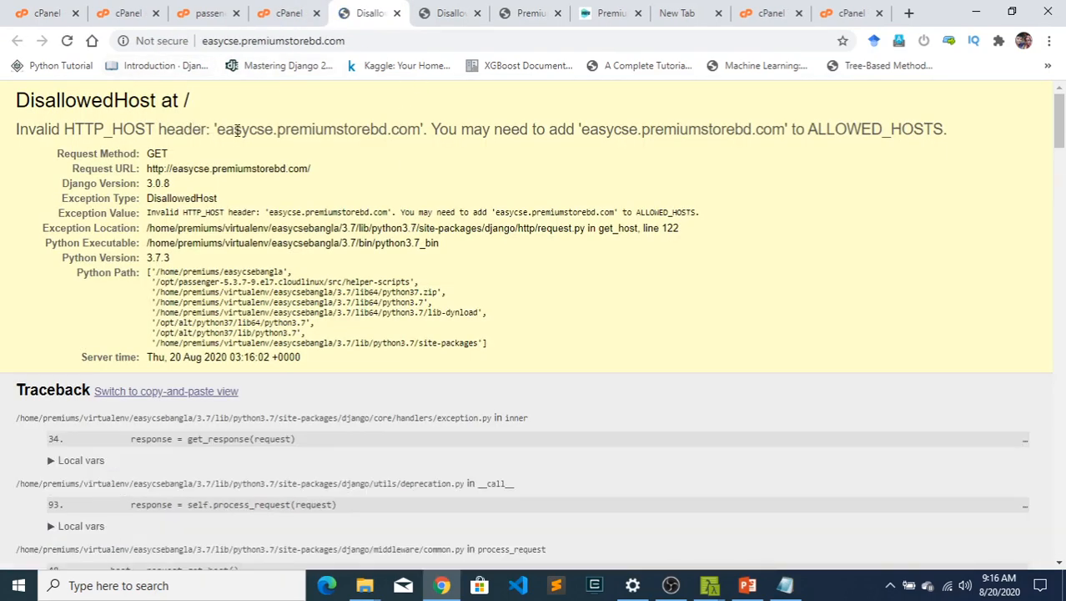
left_click_drag(213, 129, 815, 177)
left_click(802, 177)
left_click_drag(420, 132, 216, 123)
key("ctrl+c")
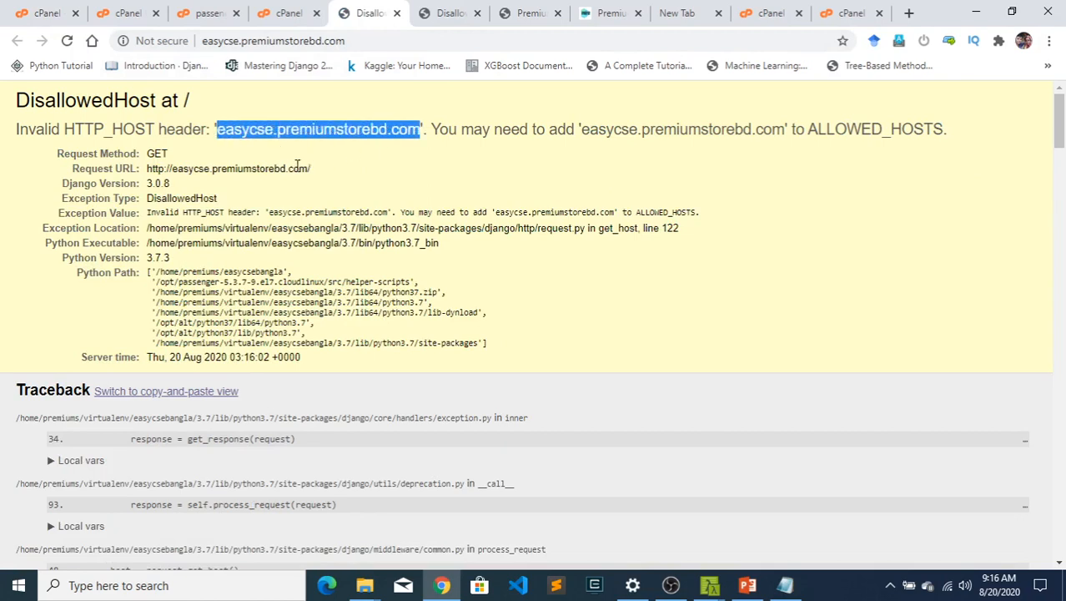
left_click(425, 131)
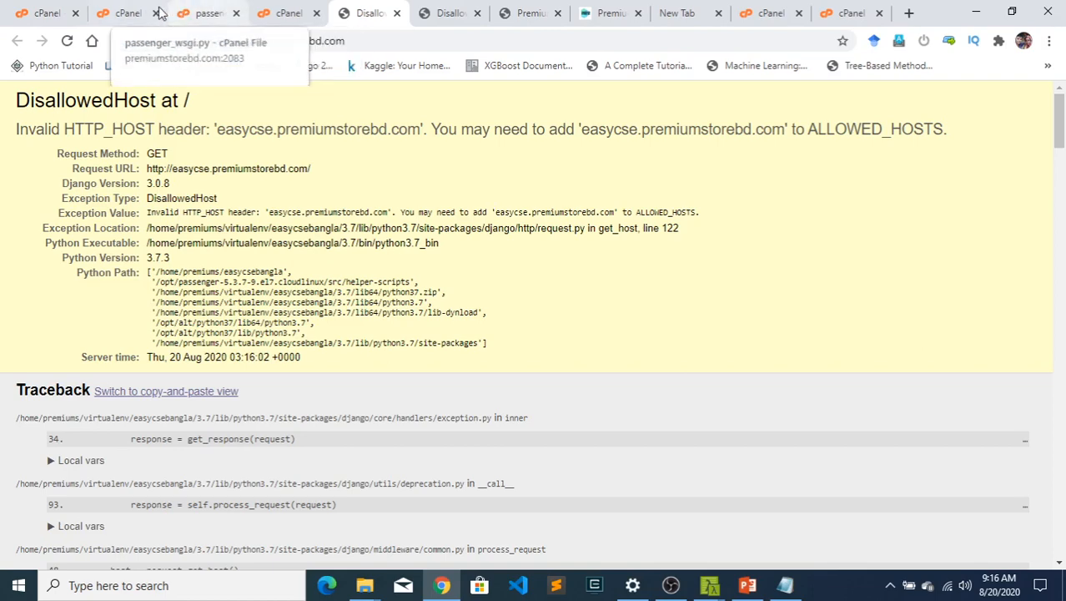
- Open settings.py from the PremiumStoreBd folder of easycsebangla in the code editor
left_click(139, 14)
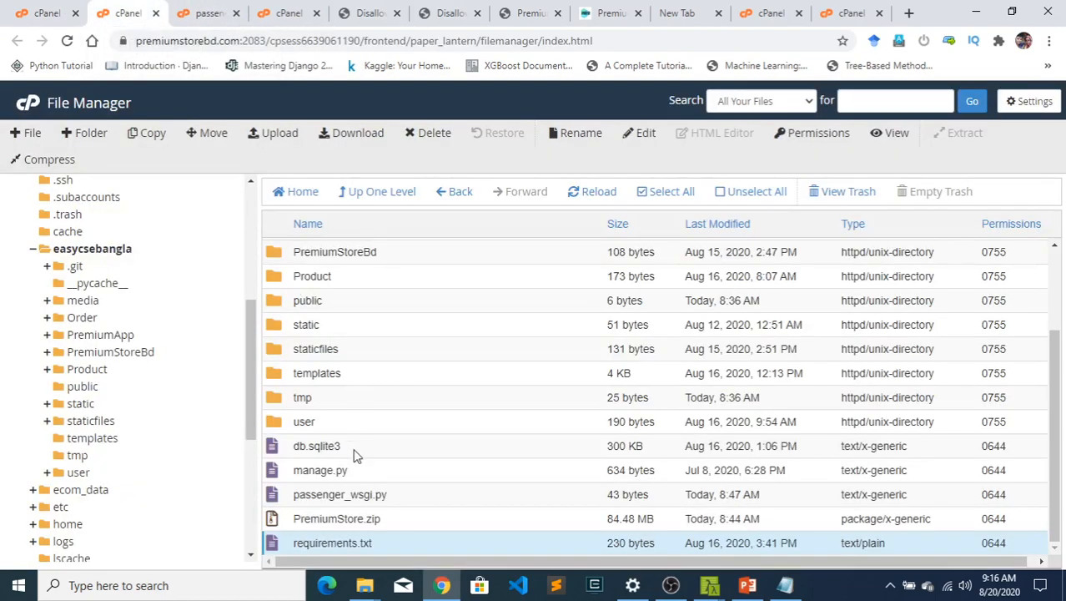
scroll(368, 256, "up", 1)
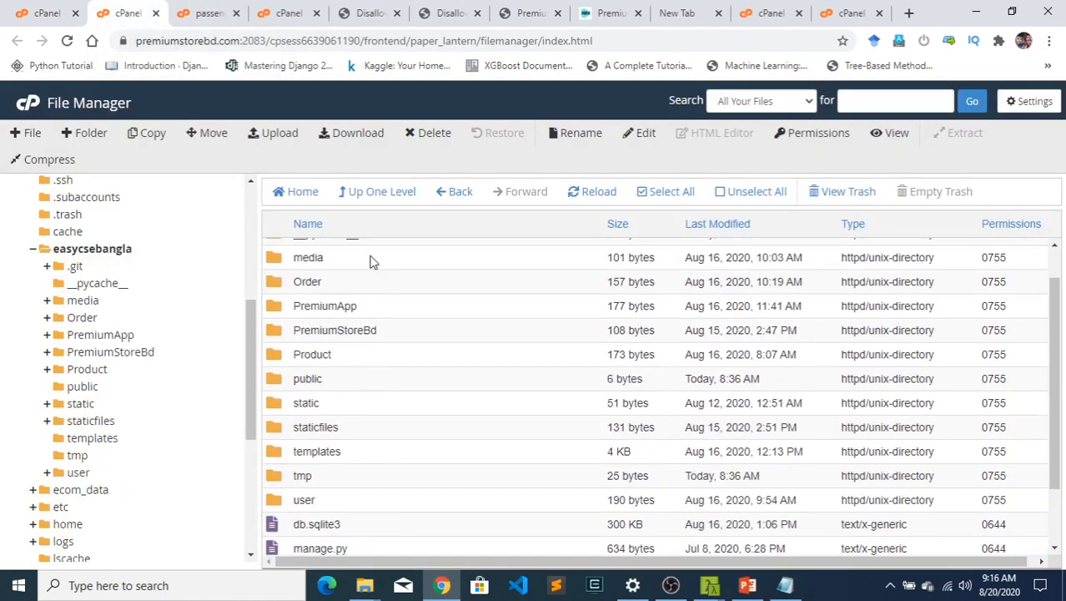
double_click(387, 329)
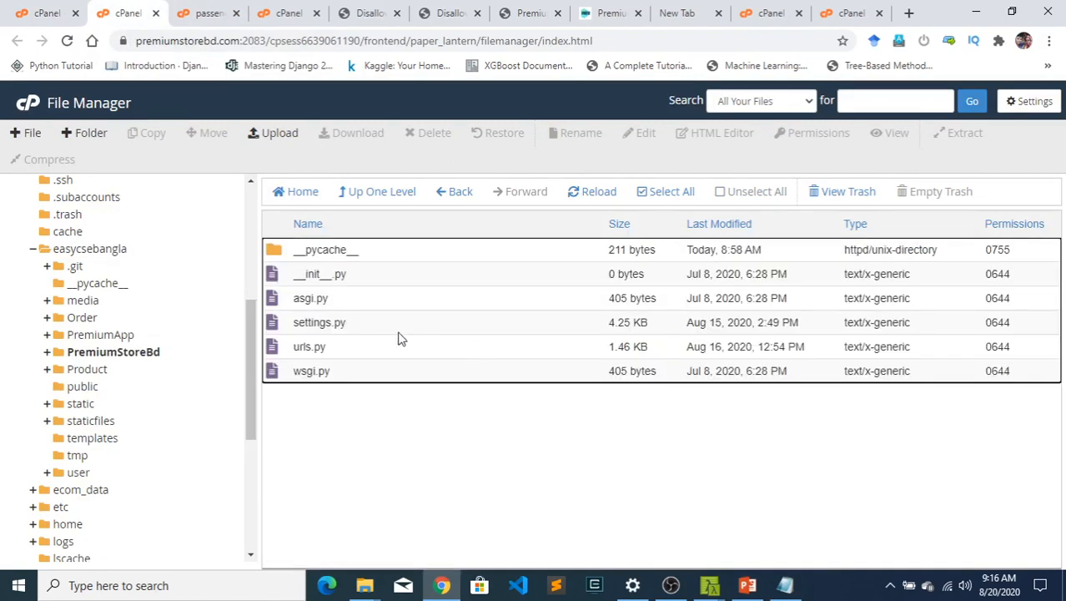
right_click(375, 325)
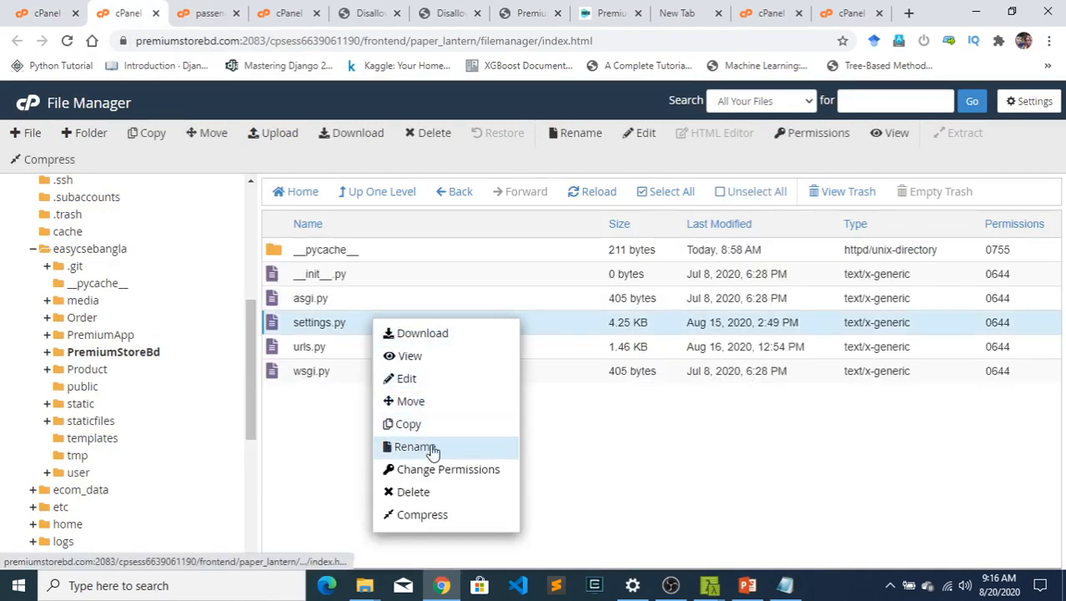
left_click(434, 386)
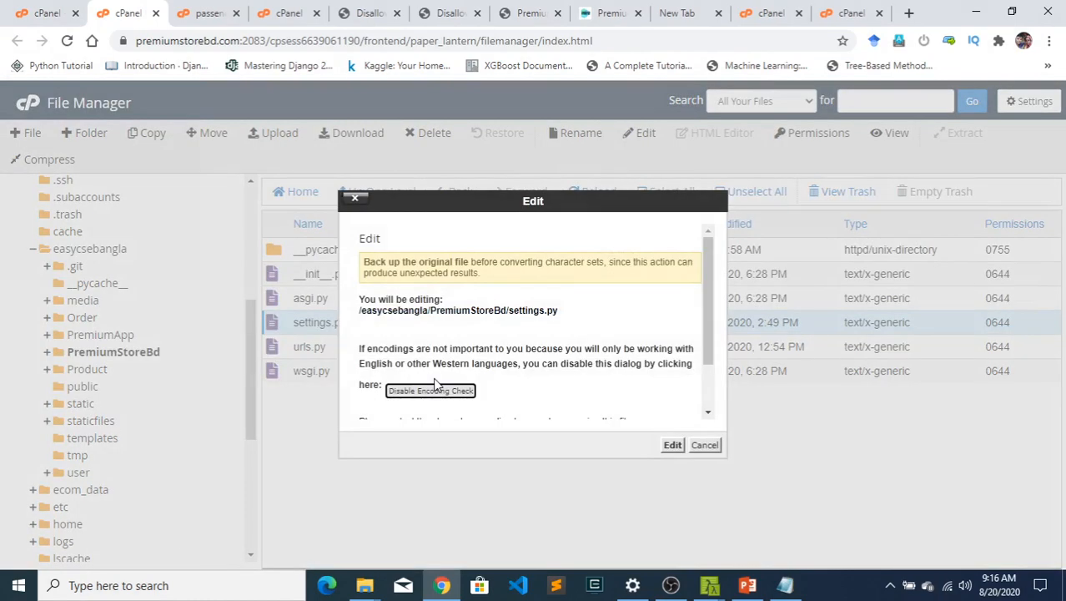
left_click(673, 449)
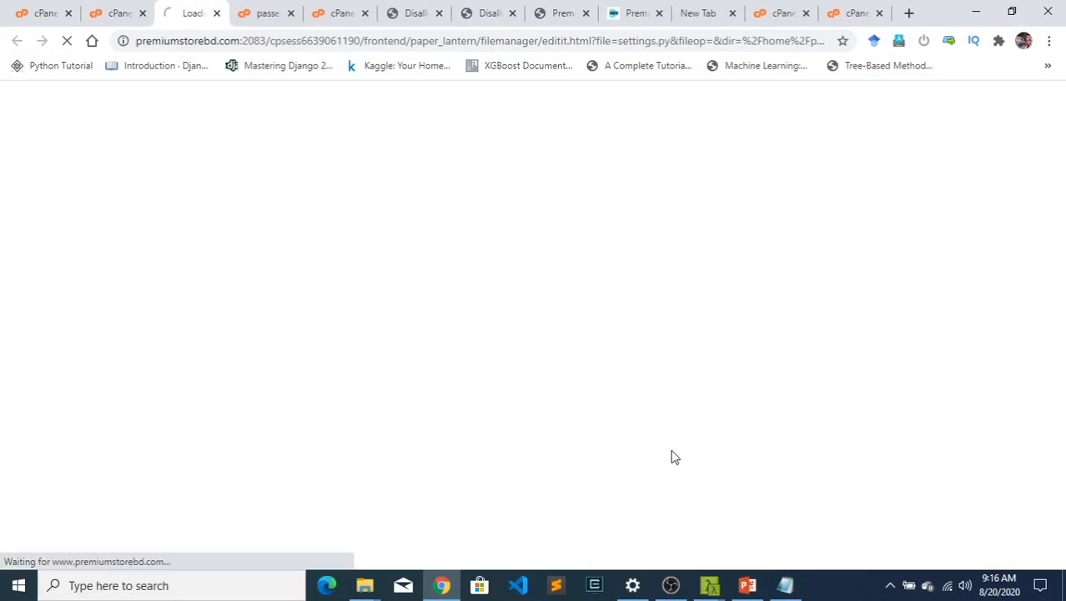
- Add 'easycse.premiumstorebd.com' to ALLOWED_HOSTS in settings.py as two comma-separated entries
scroll(207, 459, "down", 3)
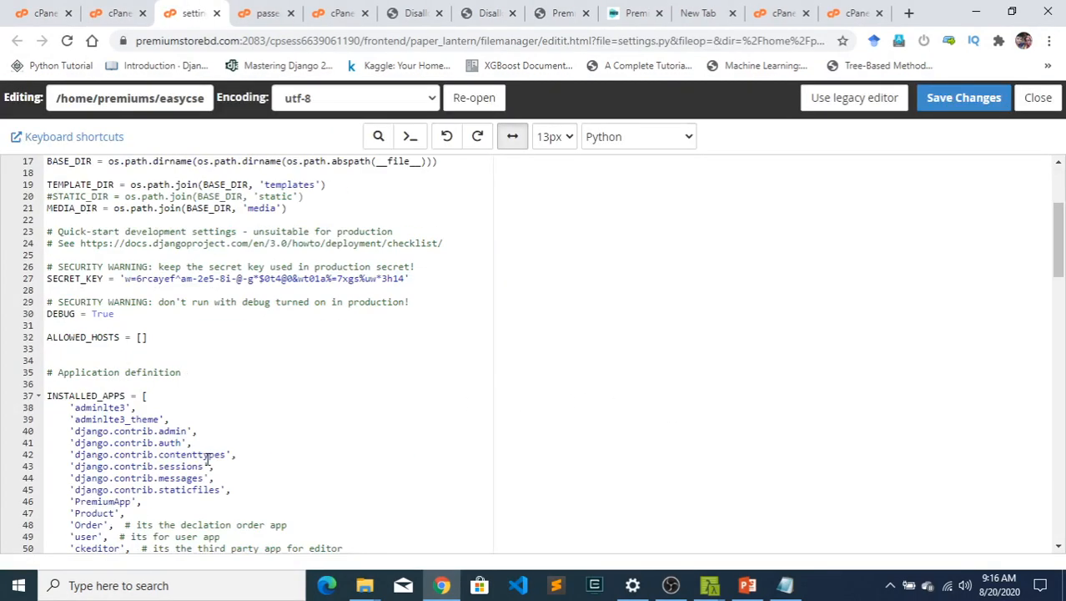
left_click(142, 336)
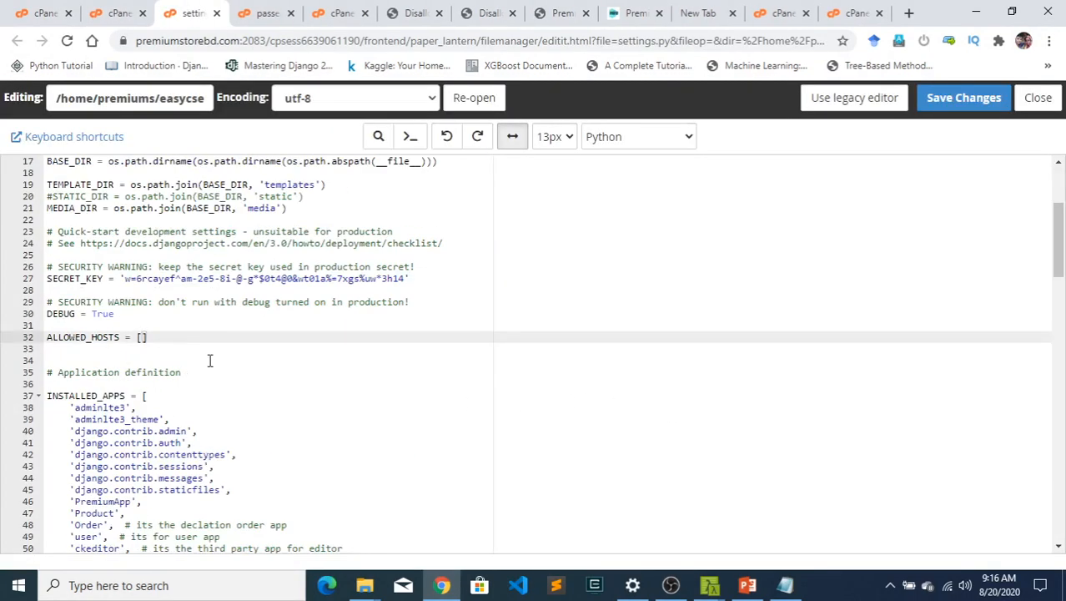
type("'")
key("ctrl+v")
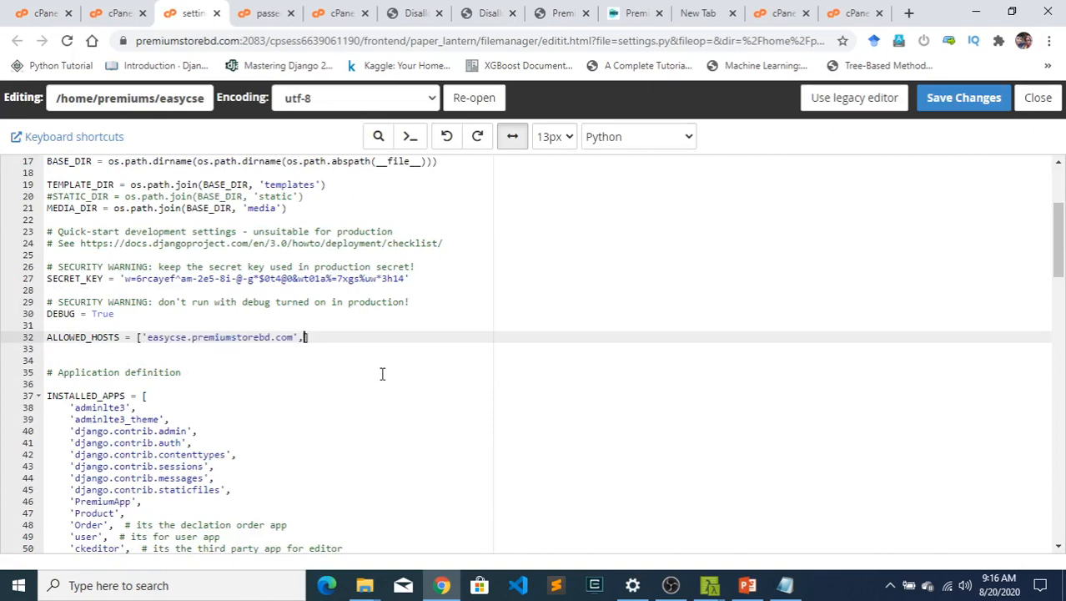
type("','")
key("ctrl+v")
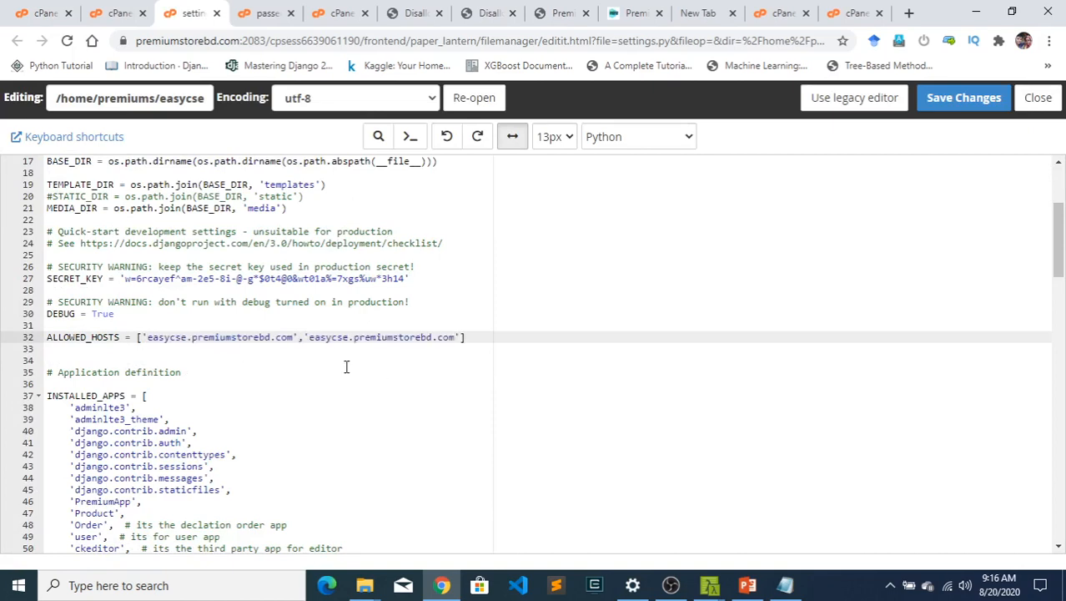
key("ctrl+Left")
key("ctrl+Left")
key("ctrl+Left")
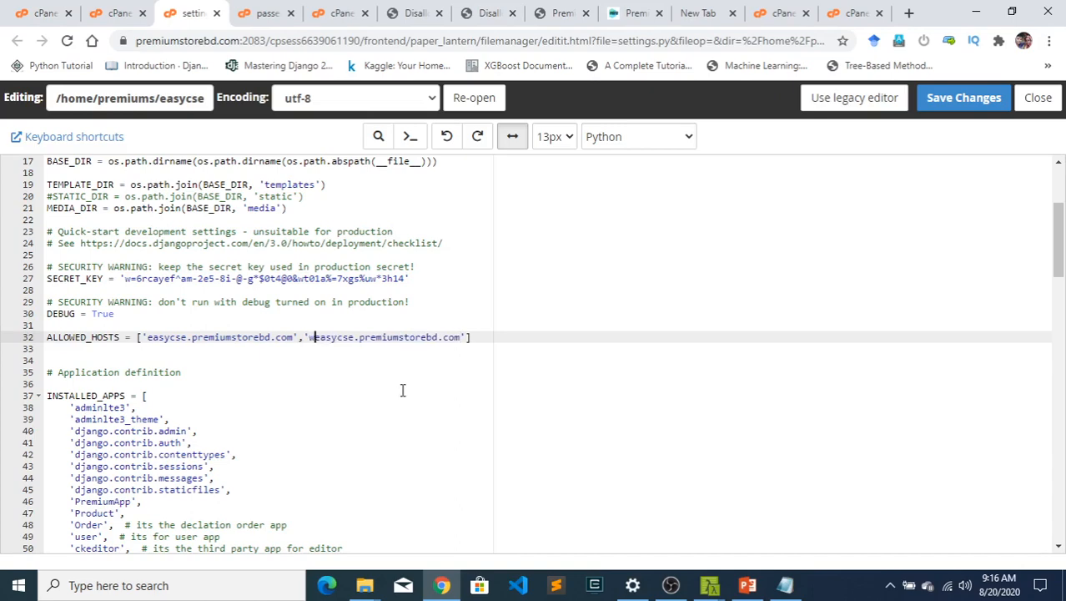
type("www.")
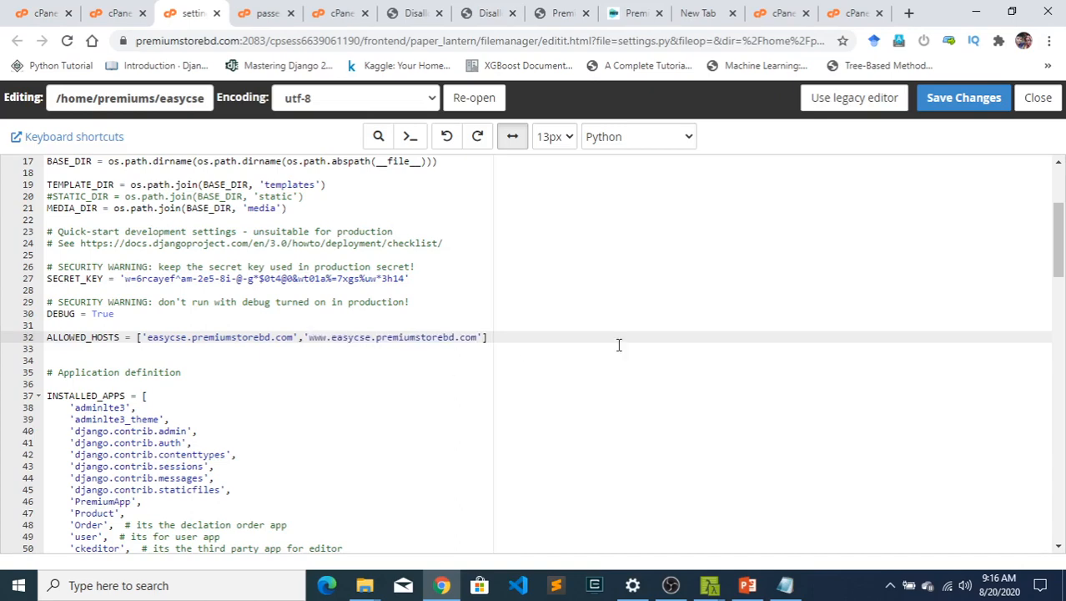
left_click(751, 349)
scroll(751, 350, "down", 5)
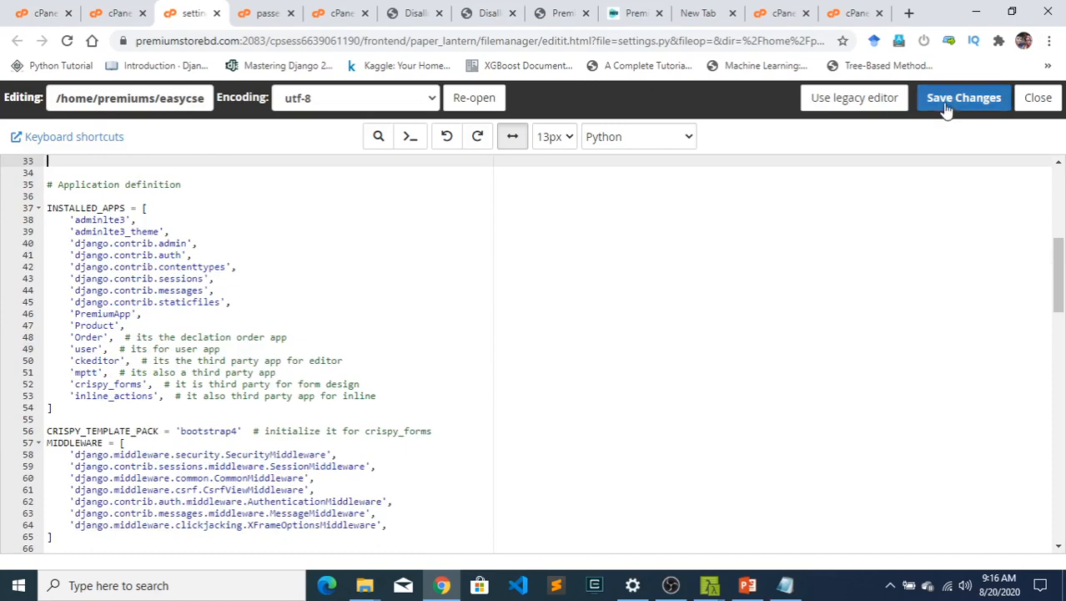
- Review the DEBUG and ALLOWED_HOSTS lines in settings.py and save the file
scroll(493, 292, "up", 5)
scroll(384, 365, "up", 1)
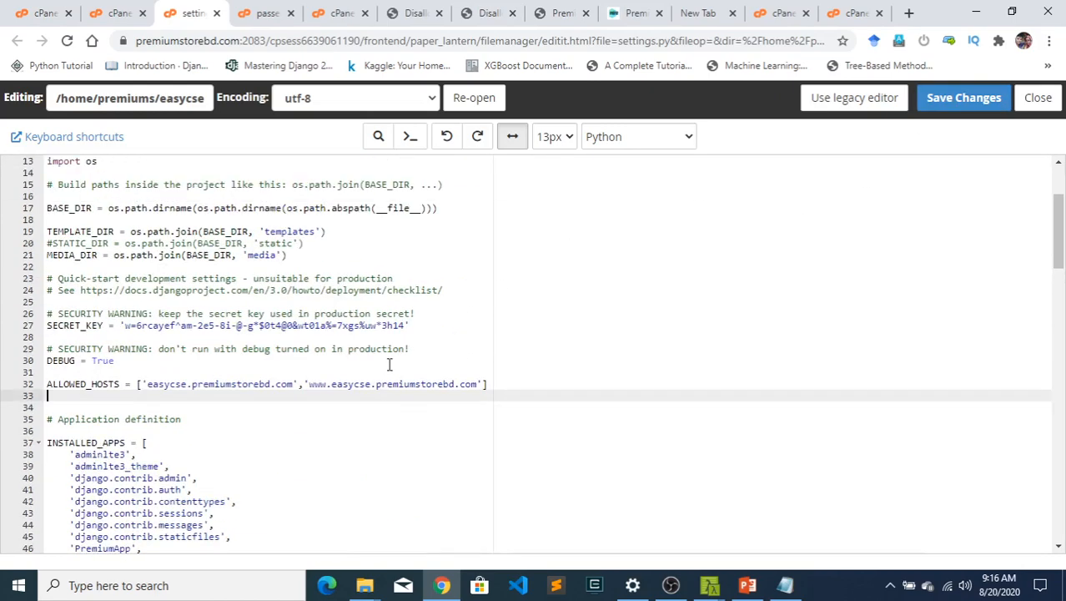
double_click(103, 361)
left_click(952, 105)
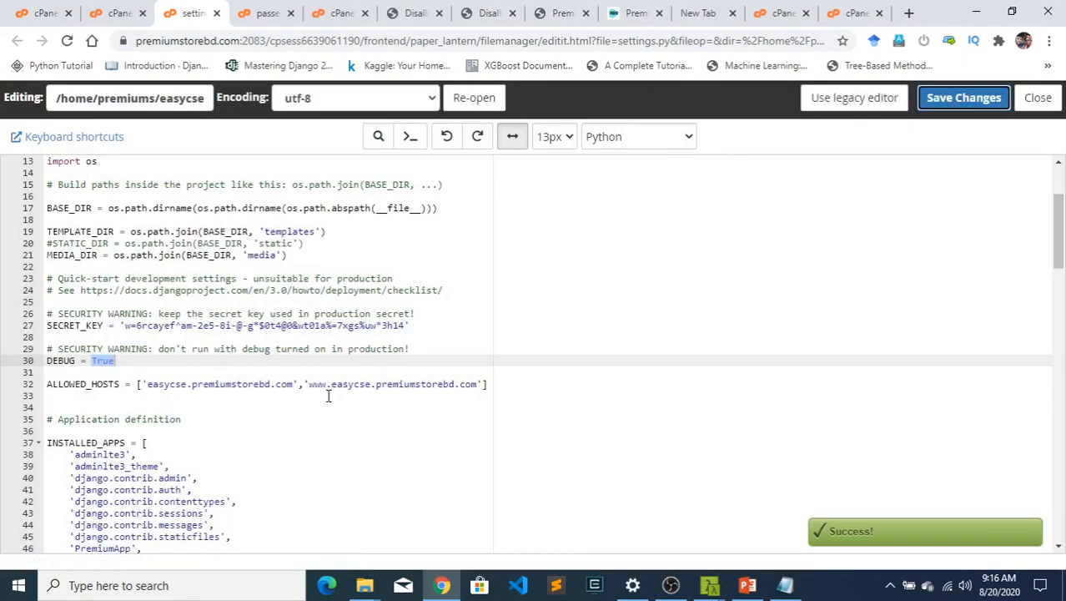
left_click(327, 396)
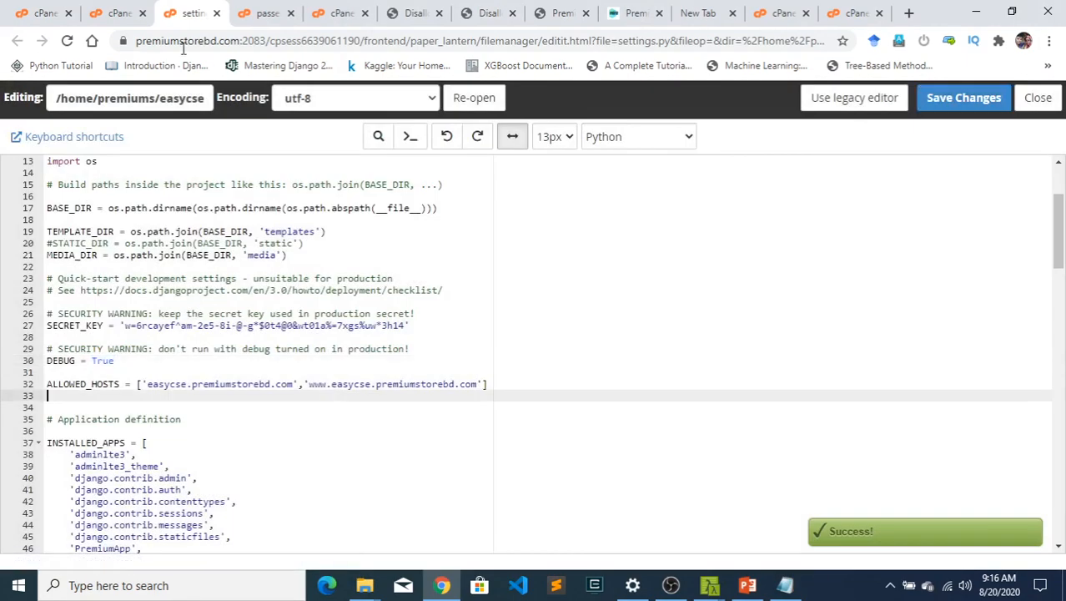
- Reload easycse.premiumstorebd.com twice to check whether the new allowed hosts have taken effect
left_click(405, 13)
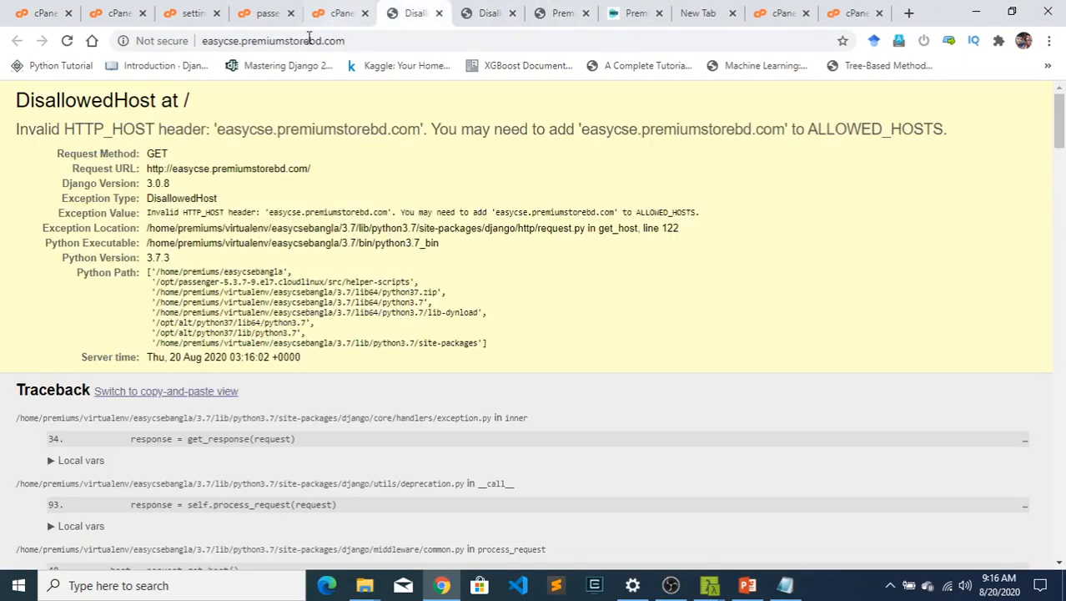
left_click(357, 42)
key("Return")
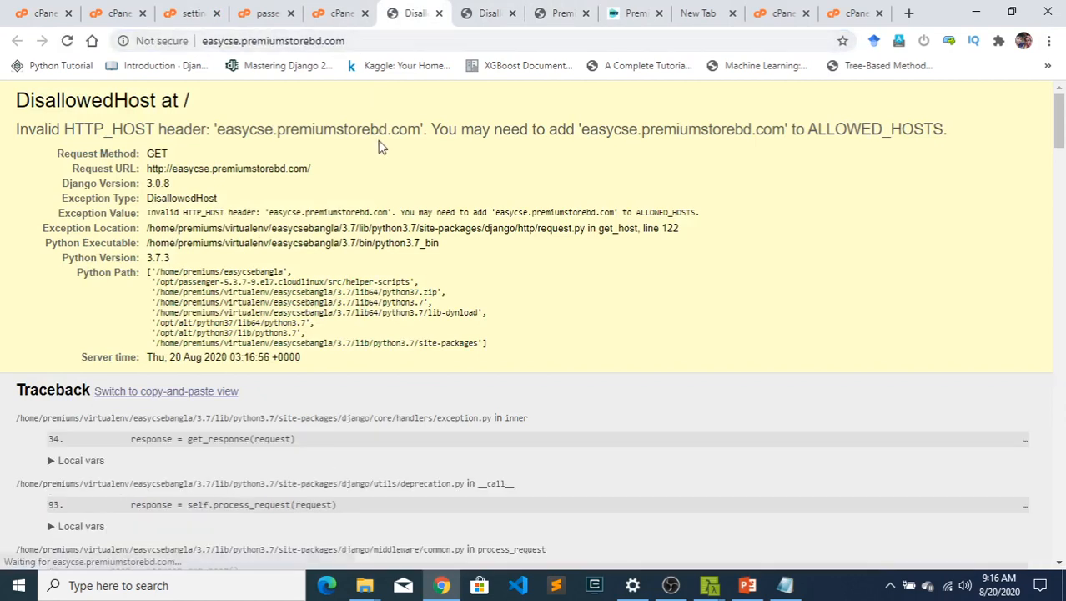
left_click(354, 39)
key("Return")
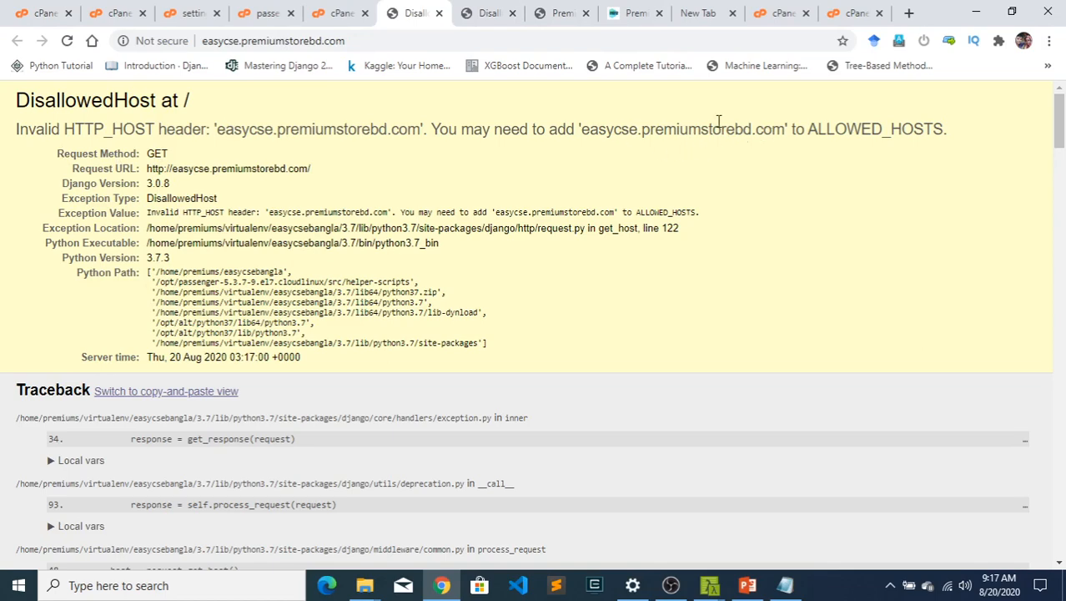
- Copy the host name from the DisallowedHost error and paste it over the first ALLOWED_HOSTS entry in settings.py
left_click_drag(784, 129, 581, 131)
right_click(599, 131)
left_click(635, 141)
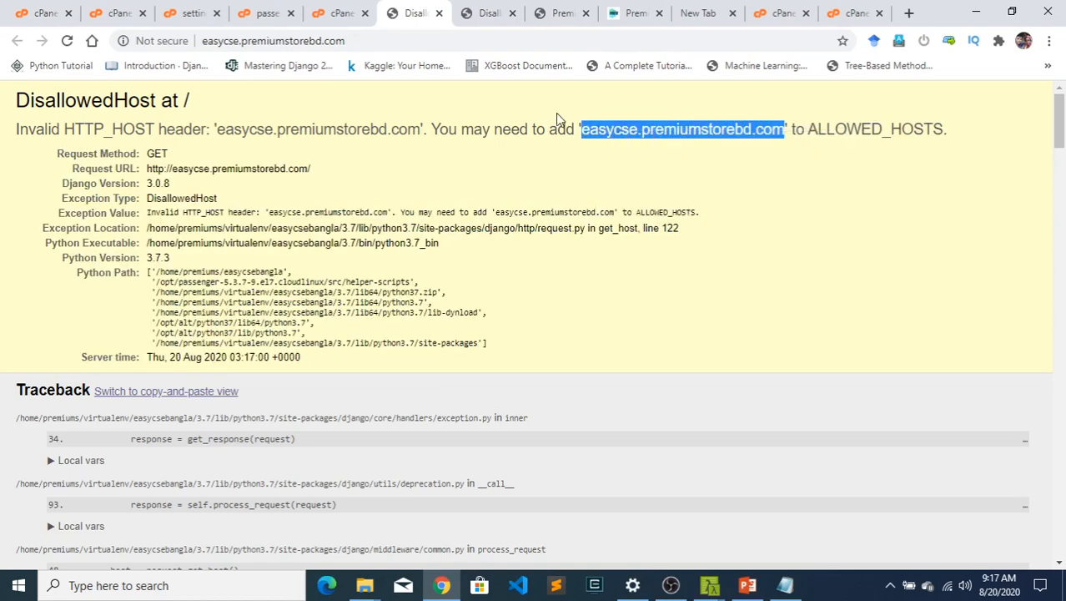
left_click(188, 12)
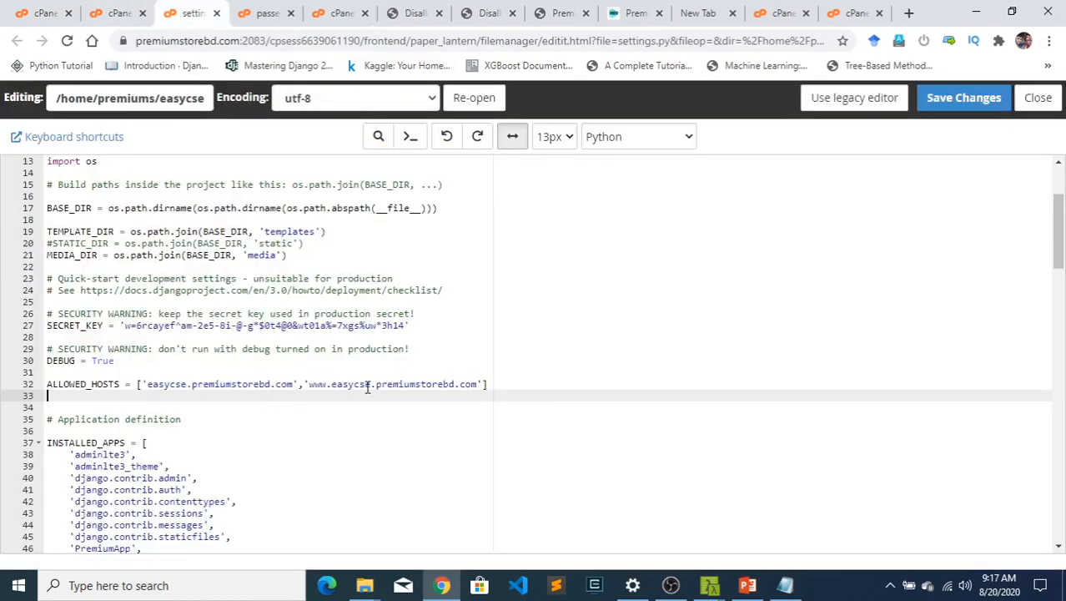
left_click_drag(293, 385, 147, 385)
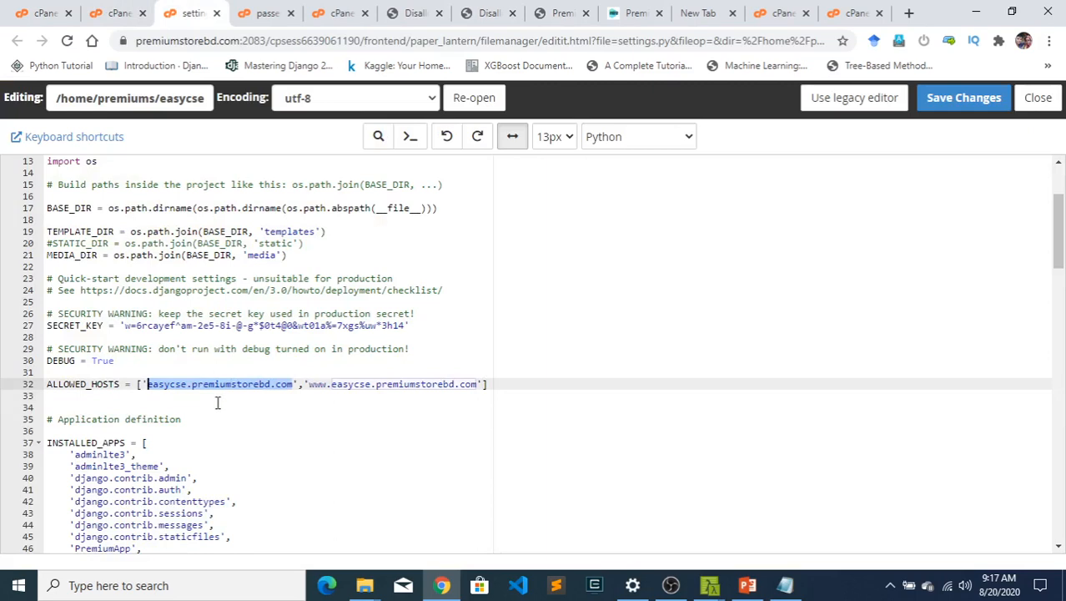
key("ctrl+v")
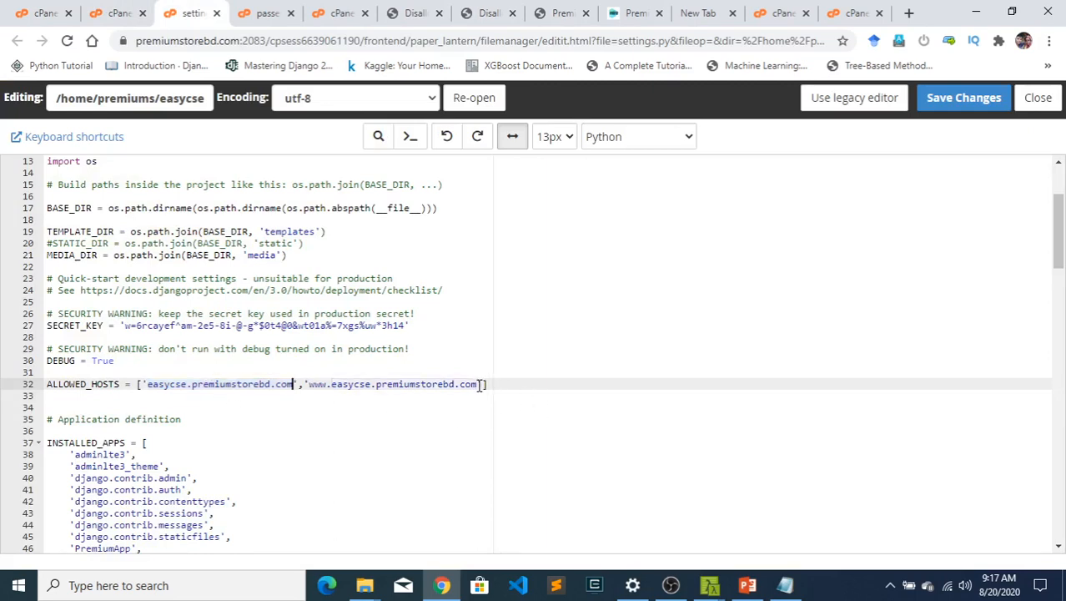
left_click_drag(478, 385, 310, 386)
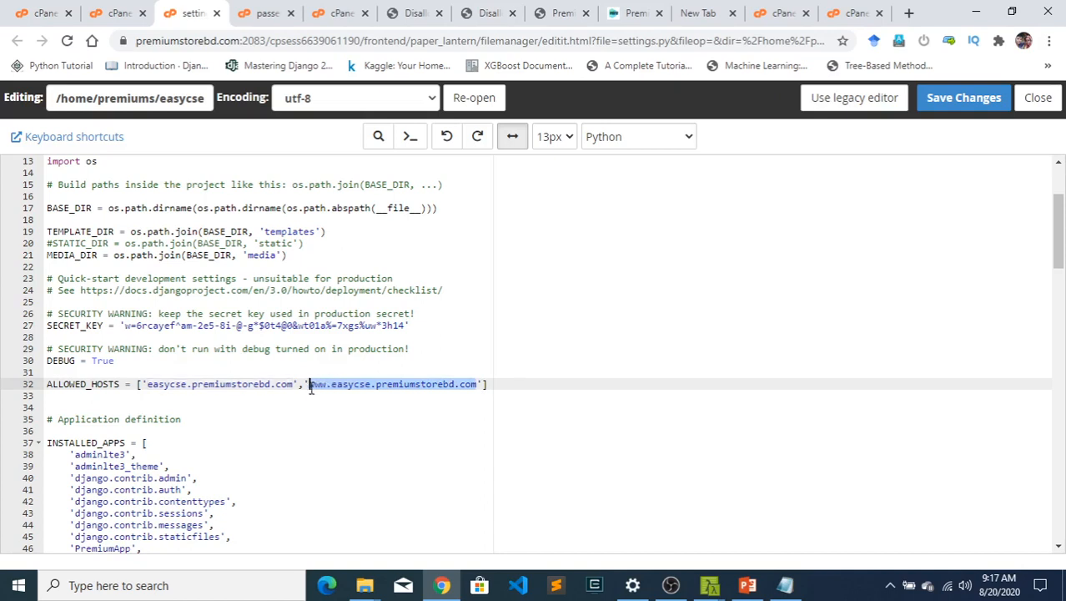
key("ctrl+v")
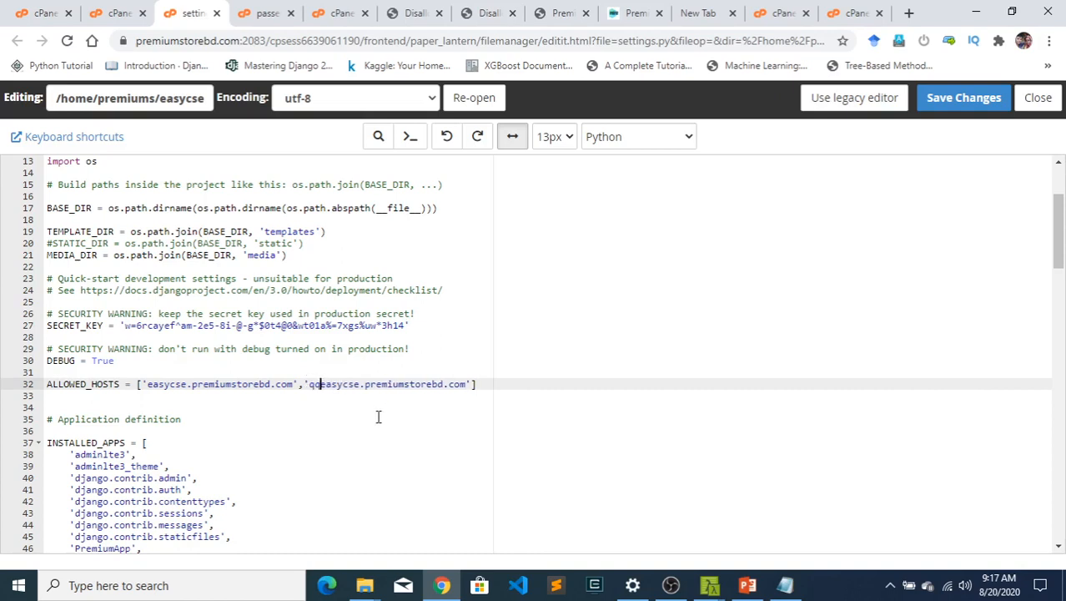
type("www.")
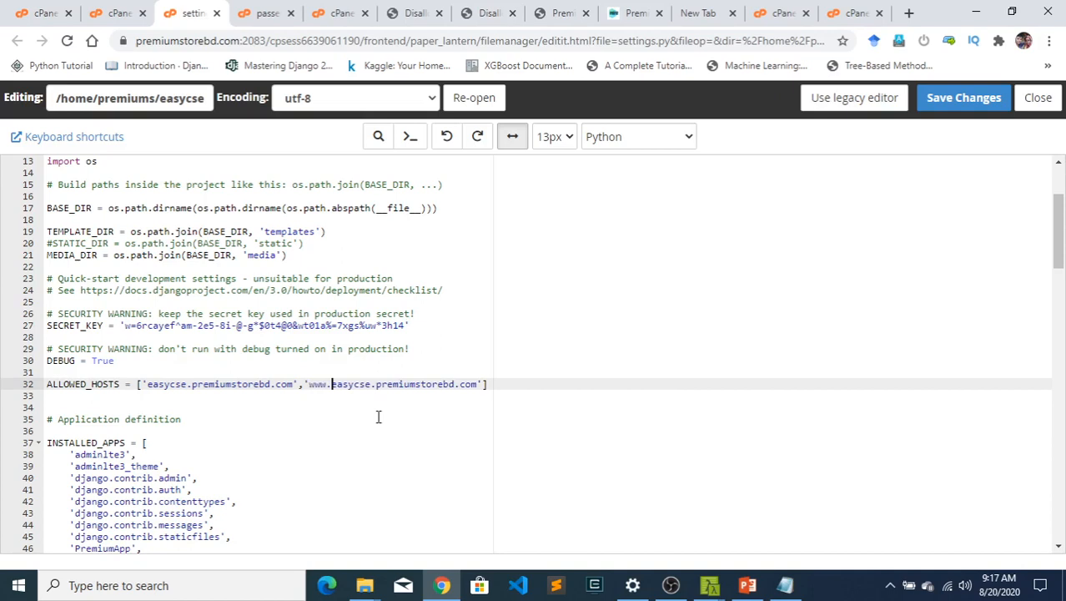
left_click(609, 440)
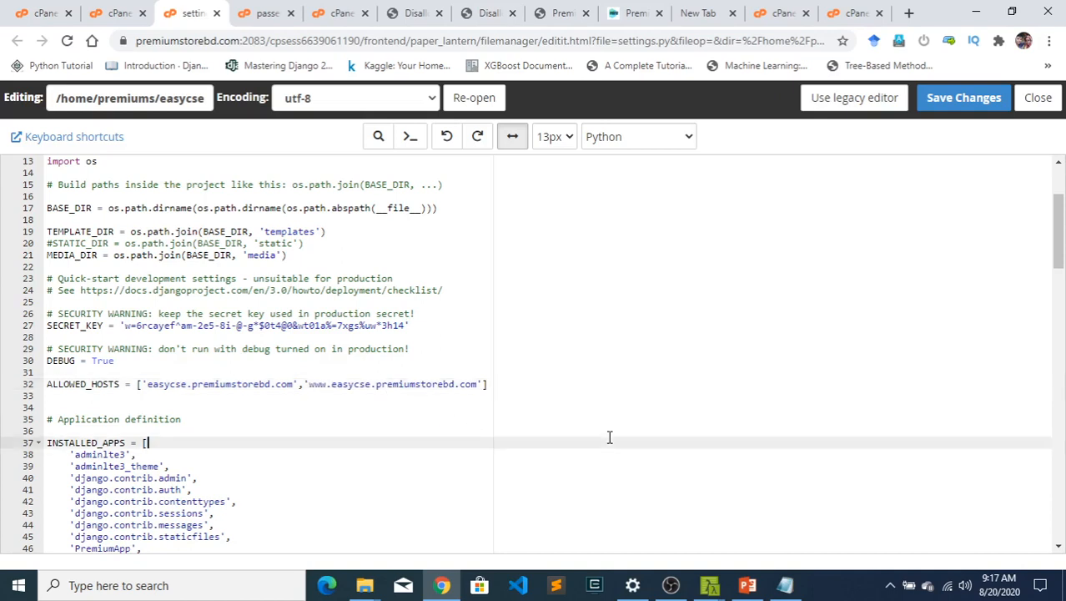
left_click(959, 100)
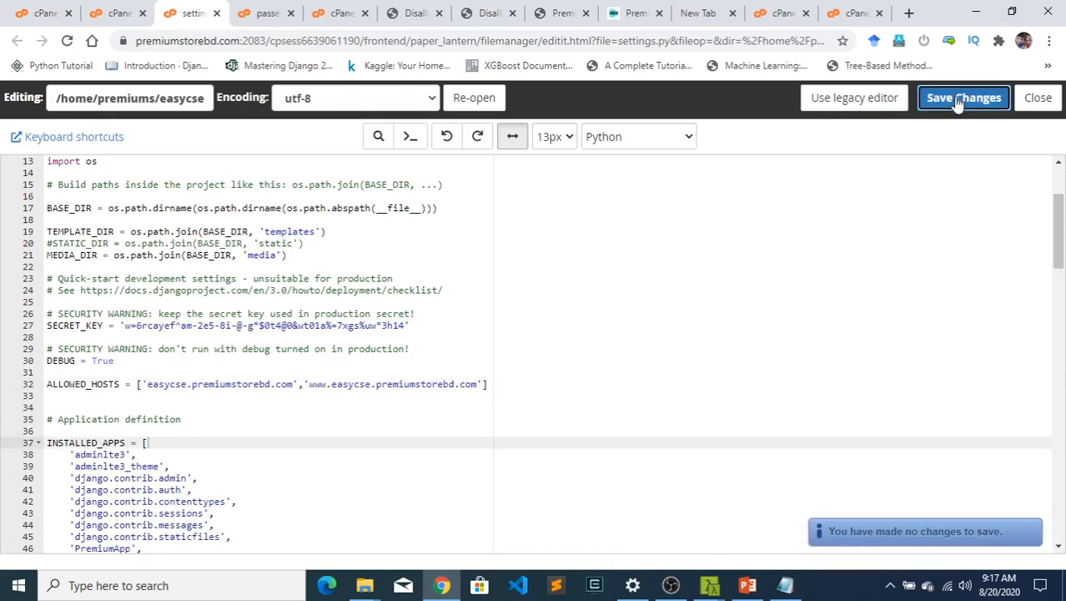
left_click(795, 337)
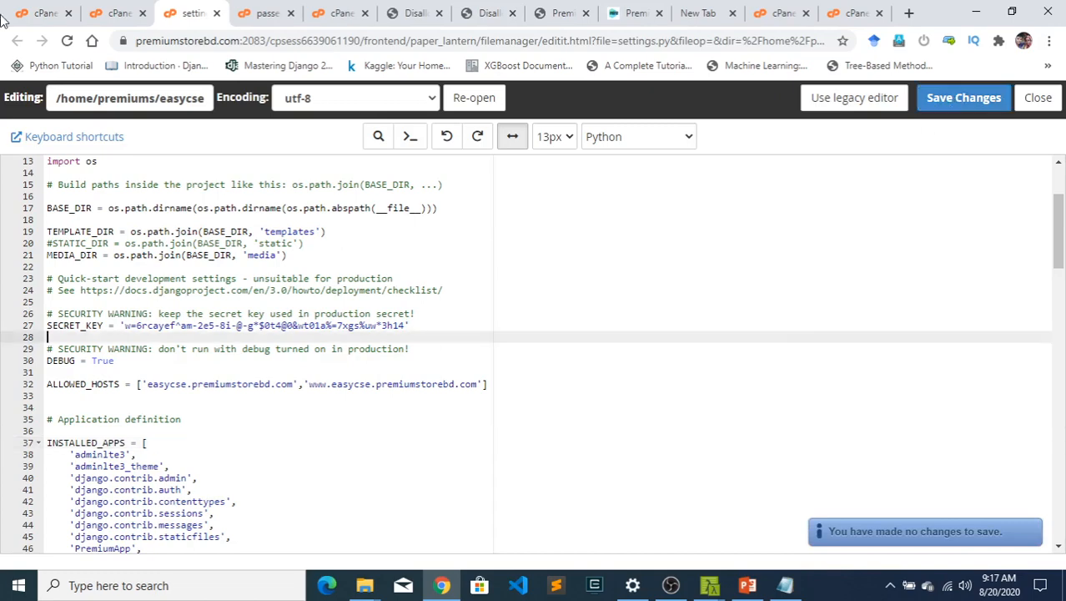
- Restart the easycse.premiumstorebd.com Python application from its web application settings
left_click(142, 15)
left_click(46, 14)
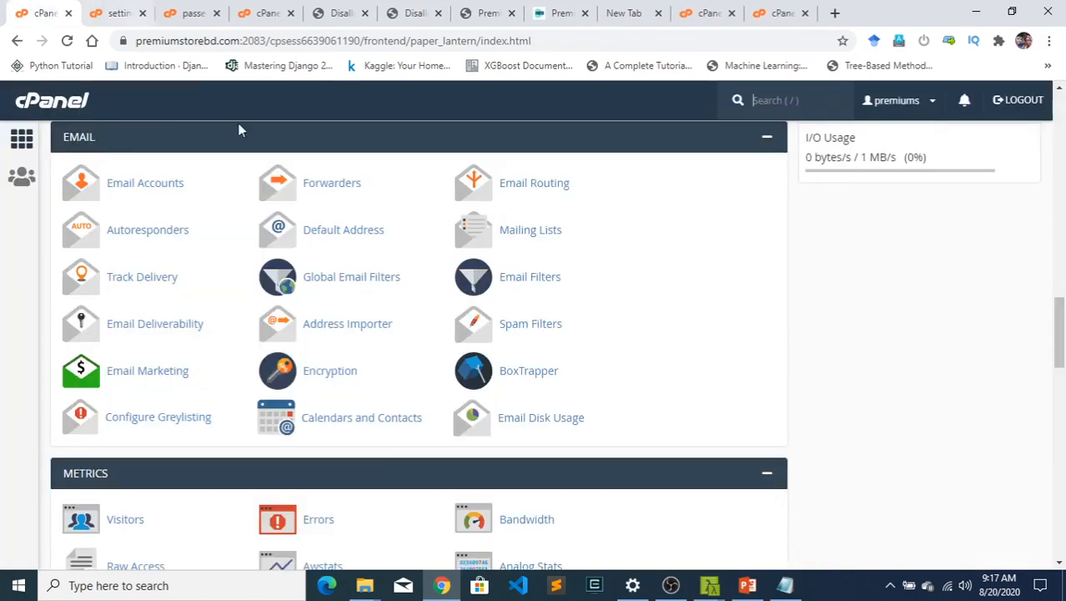
left_click(191, 10)
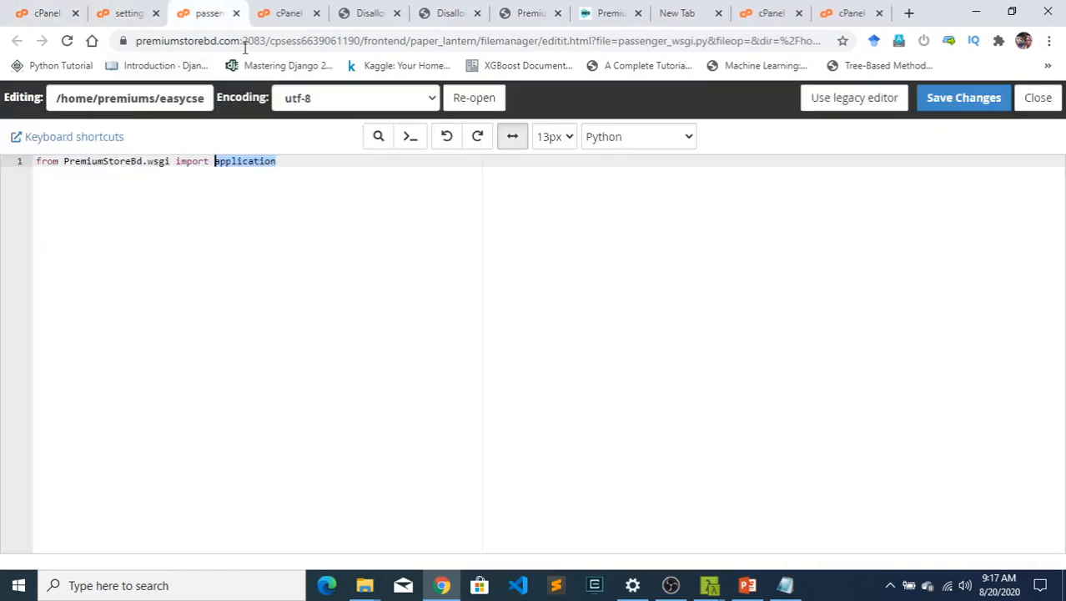
left_click(284, 15)
scroll(615, 399, "down", 1)
scroll(615, 398, "down", 2)
scroll(574, 388, "up", 5)
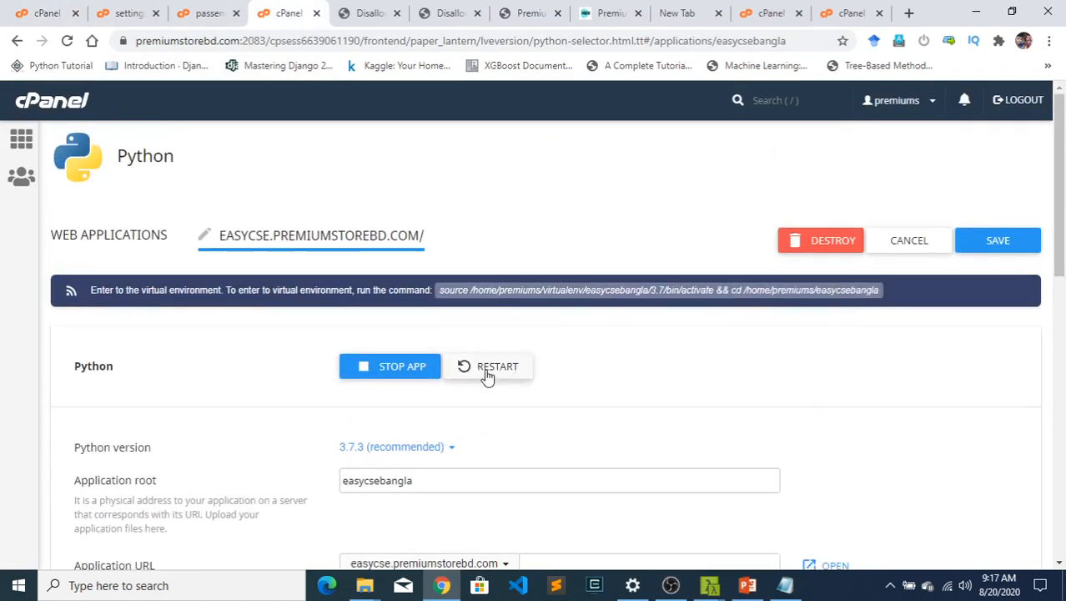
left_click(489, 372)
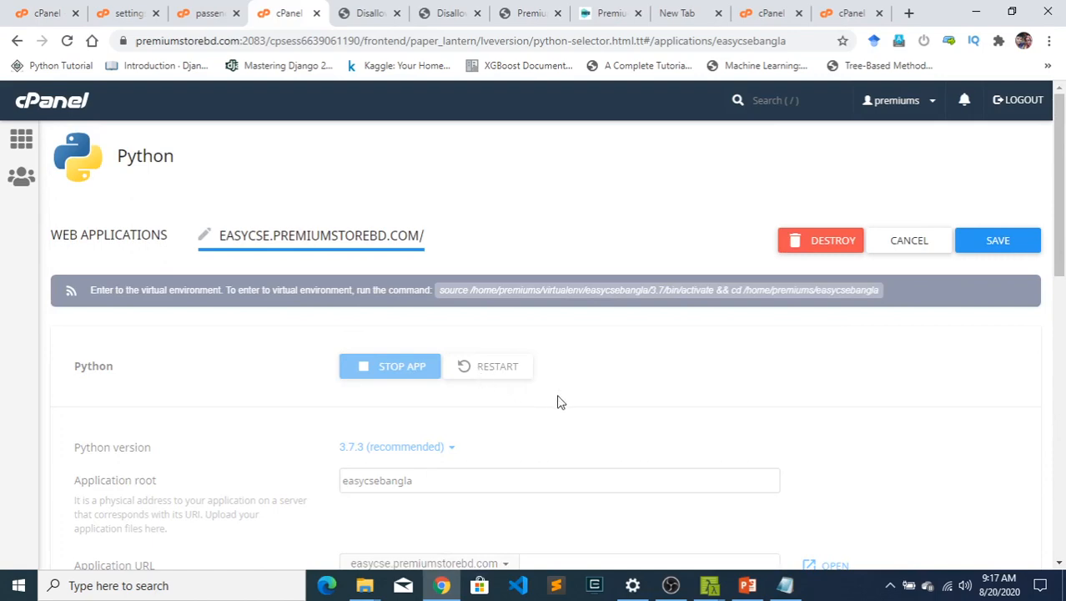
- Open the restarted application's URL, easycse.premiumstorebd.com, from its Python application settings
scroll(546, 433, "down", 5)
scroll(545, 433, "up", 4)
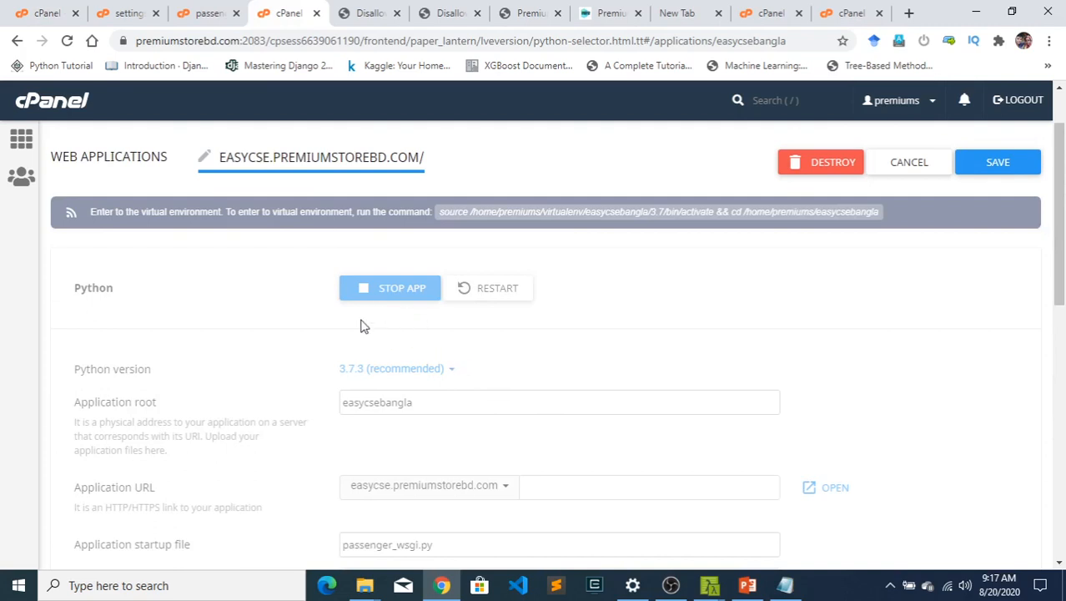
scroll(457, 340, "down", 1)
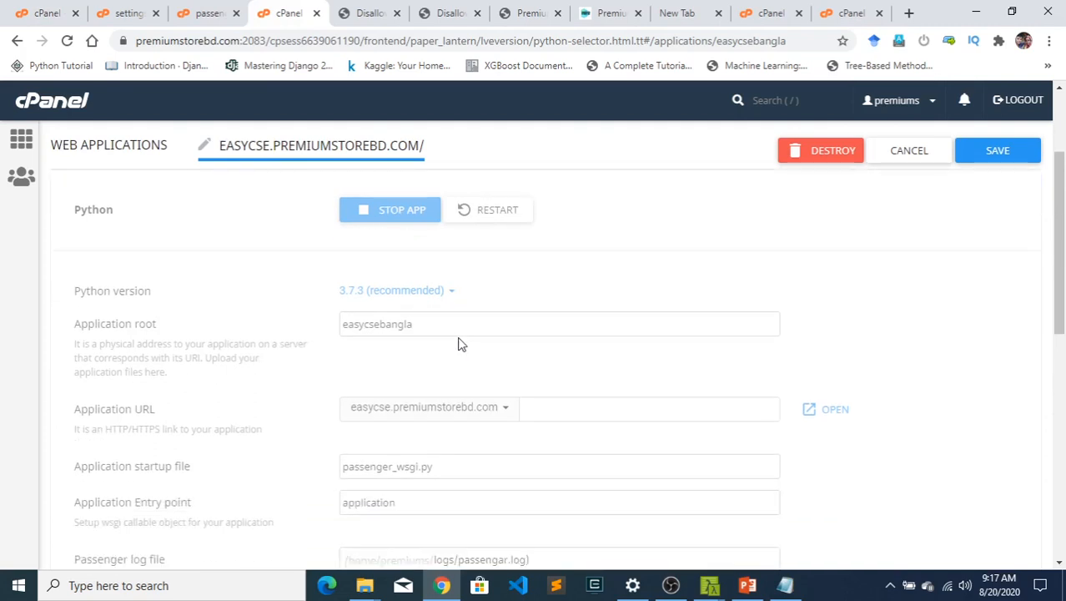
scroll(469, 364, "down", 4)
scroll(474, 365, "up", 1)
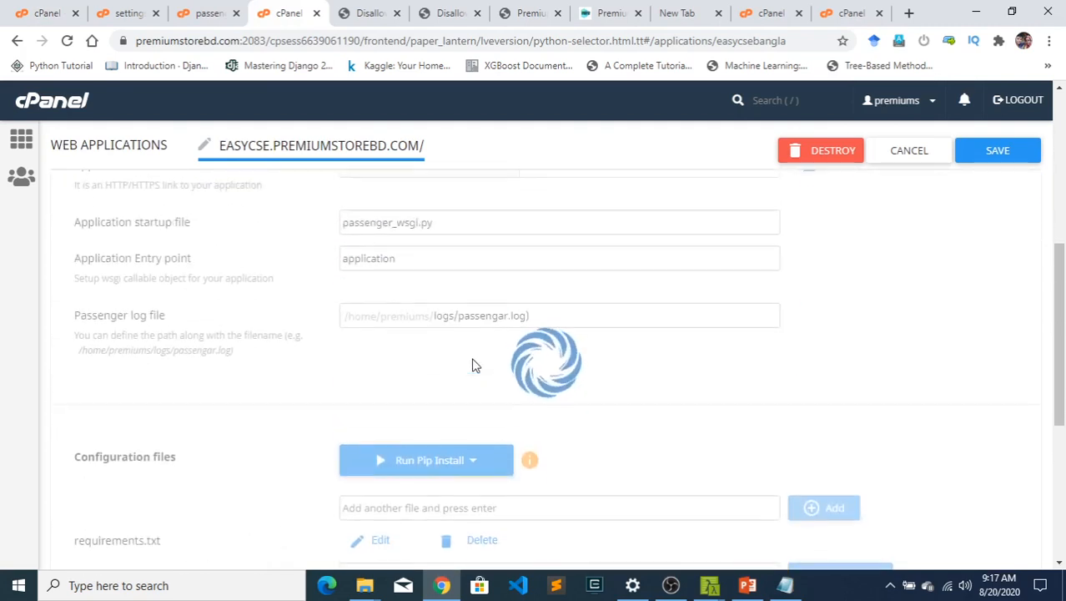
scroll(793, 302, "up", 2)
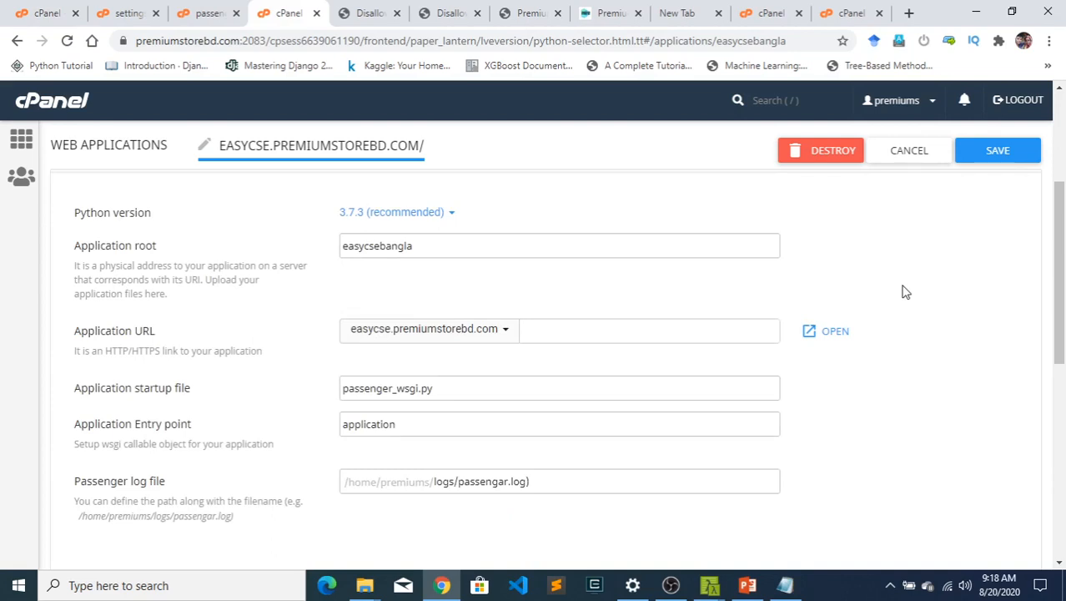
left_click(835, 332)
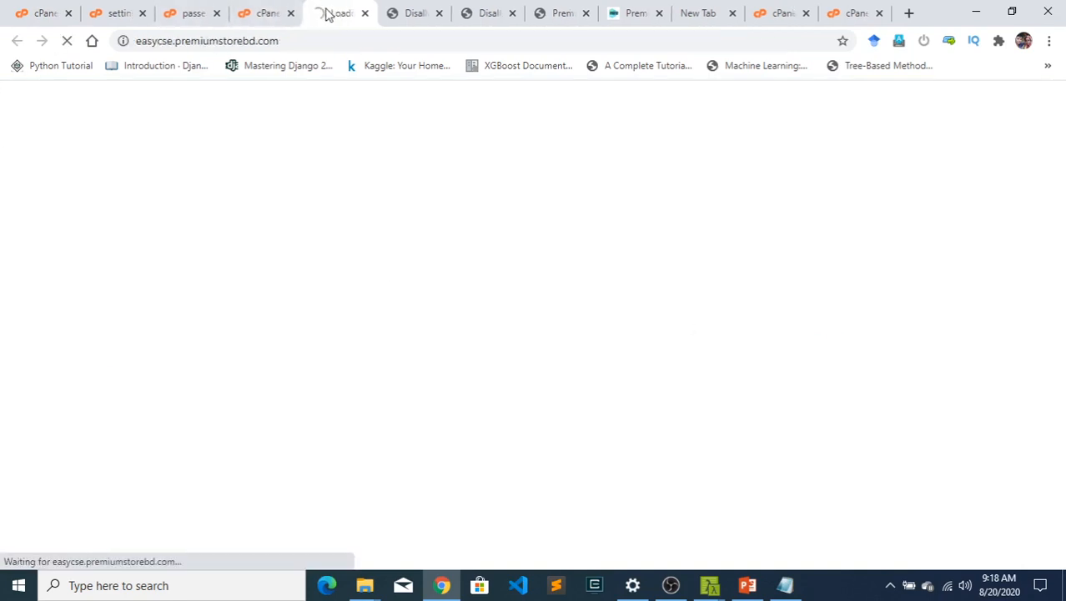
left_click(259, 12)
left_click(340, 15)
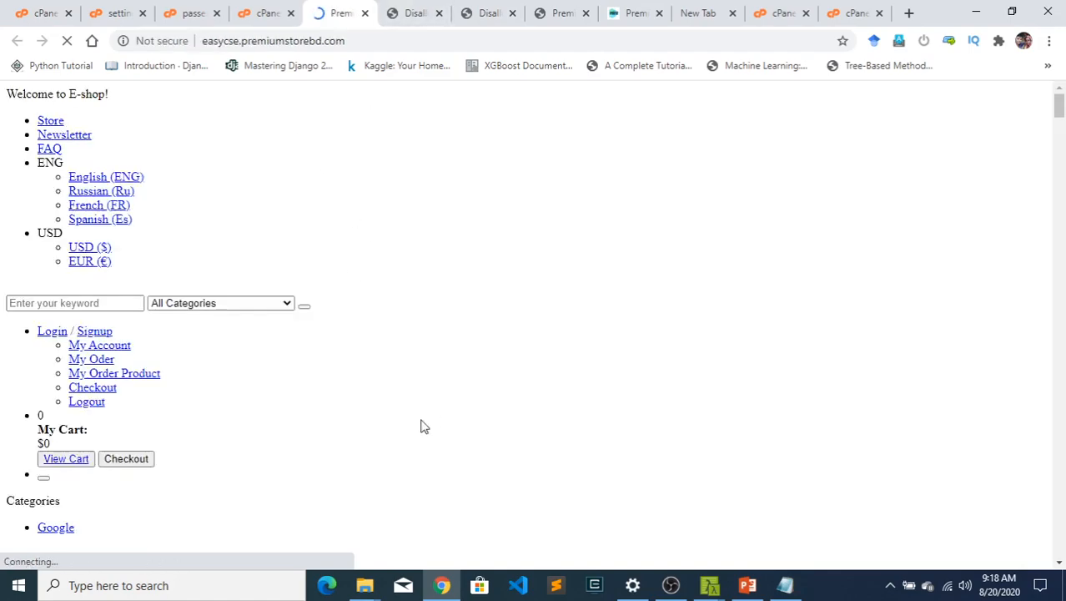
- Examine the deployed store's home page, including its layout, categories and product listings
scroll(292, 378, "down", 1)
scroll(305, 382, "down", 9)
scroll(332, 393, "up", 2)
scroll(323, 395, "down", 7)
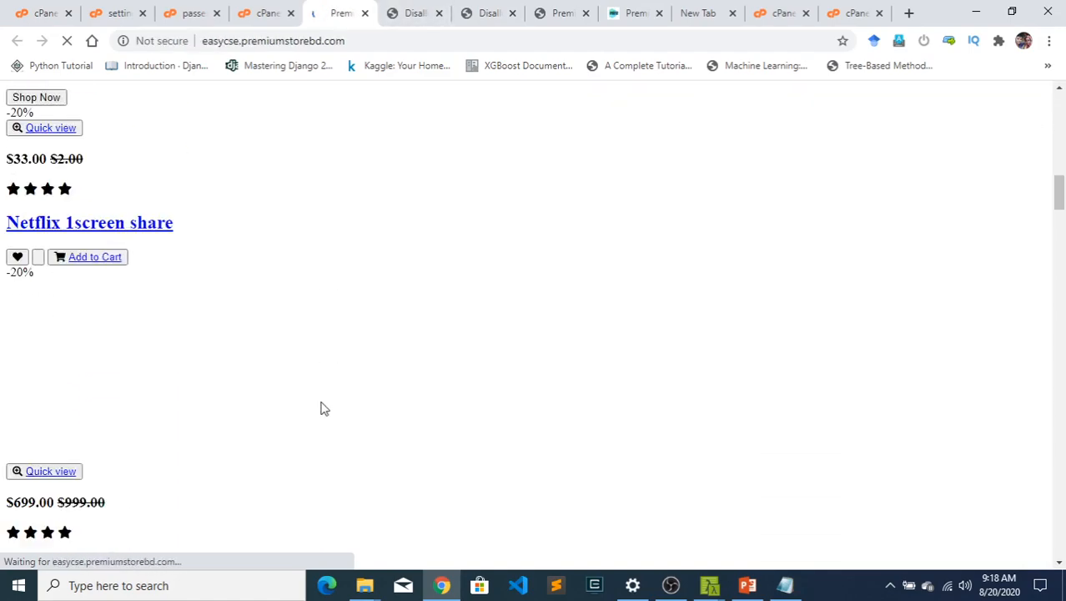
scroll(321, 402, "up", 7)
scroll(324, 407, "up", 8)
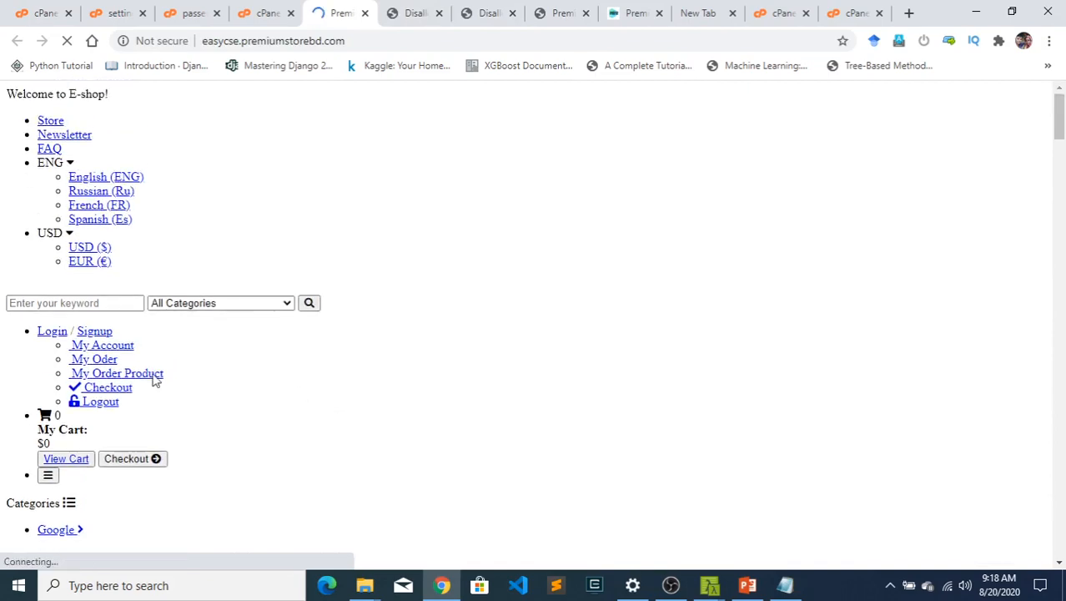
scroll(158, 380, "down", 5)
scroll(176, 400, "down", 7)
scroll(176, 400, "up", 8)
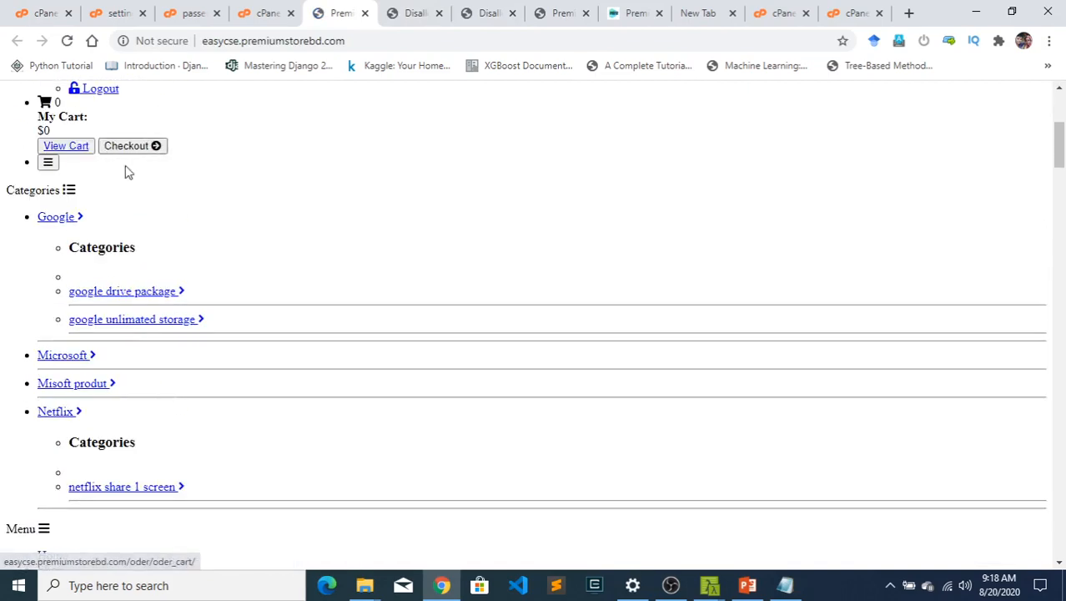
scroll(164, 216, "up", 4)
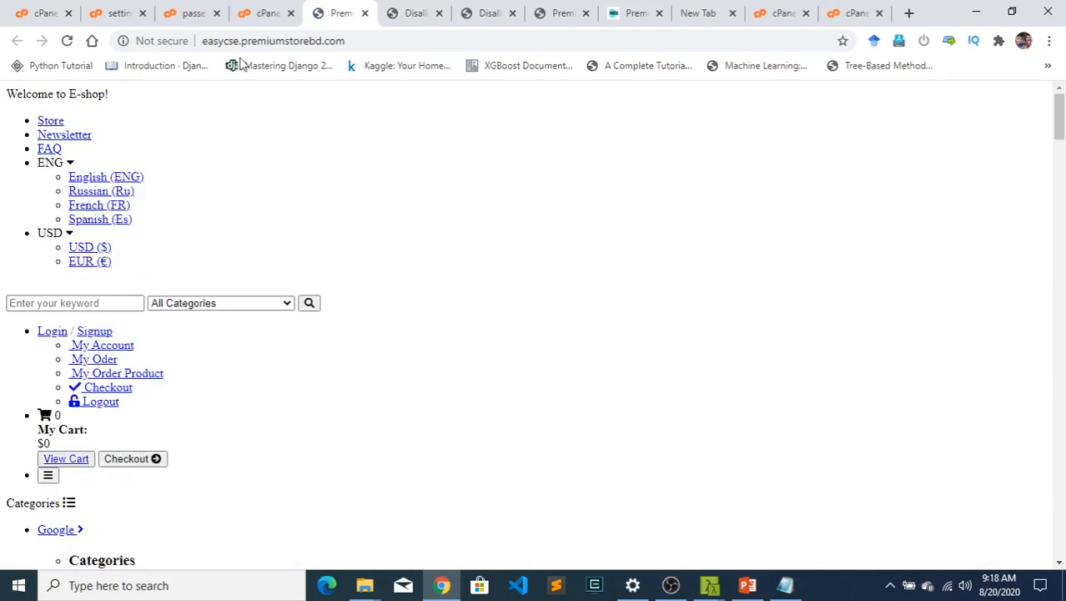
- Open the File Manager from the cPanel home page and go to the easycsebangla folder
left_click(109, 8)
left_click(76, 8)
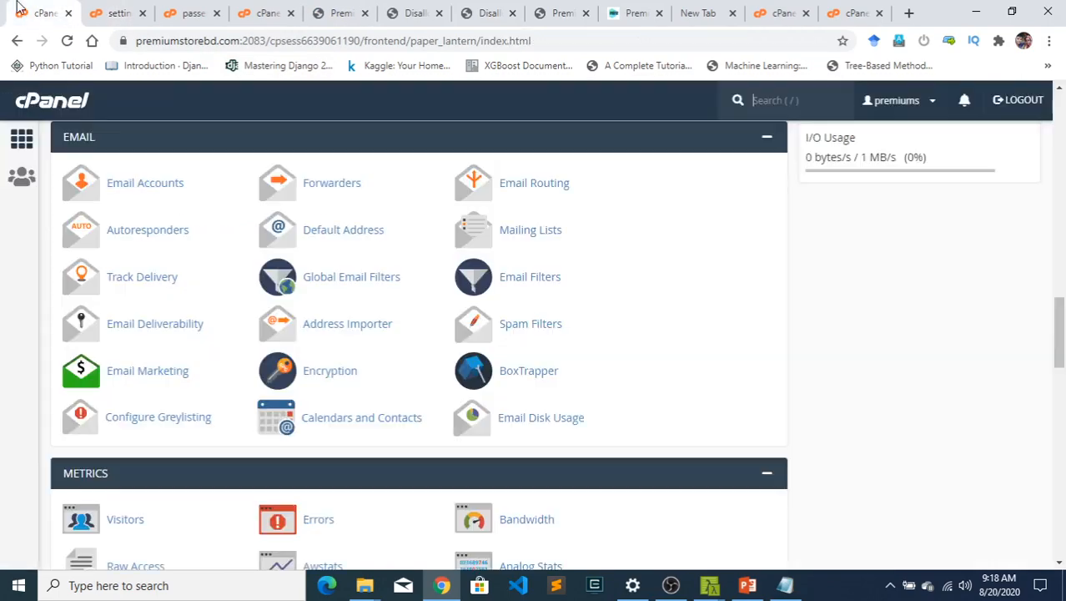
left_click(190, 10)
left_click(48, 11)
scroll(189, 355, "down", 10)
scroll(167, 317, "up", 15)
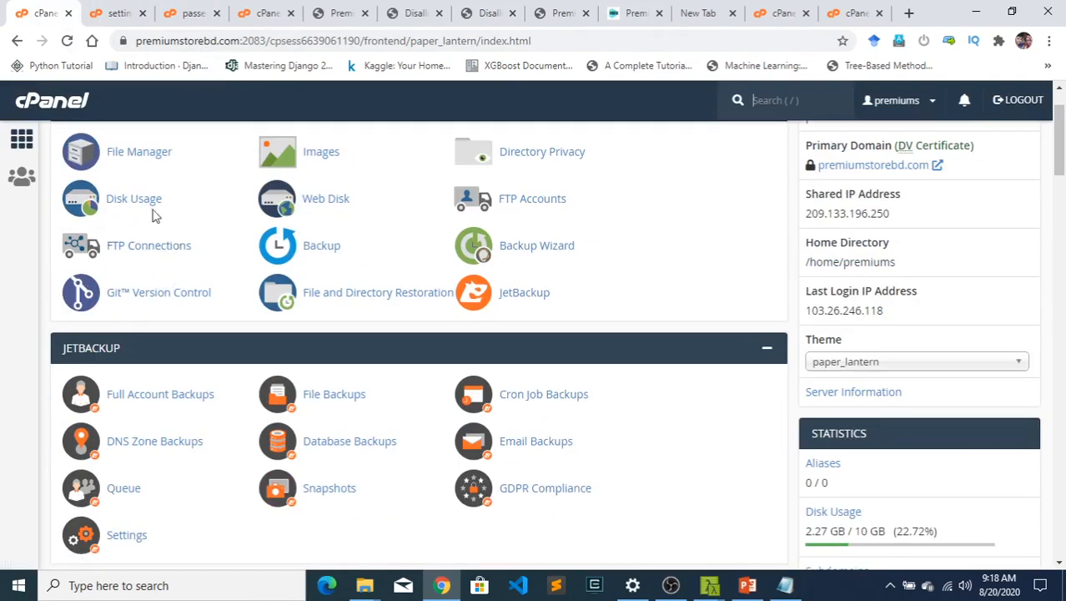
left_click(139, 159)
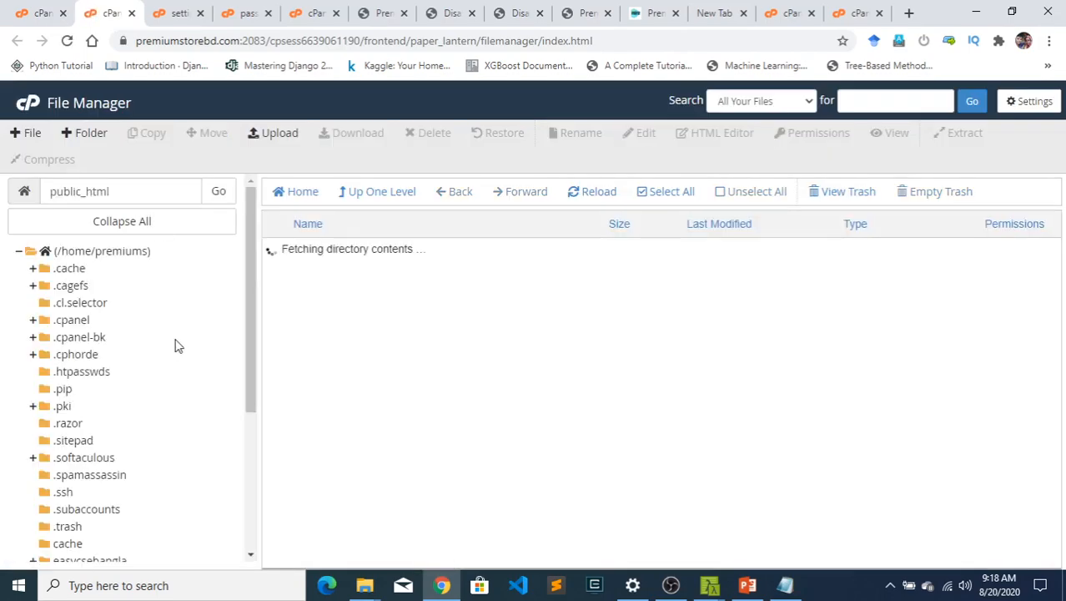
scroll(80, 435, "down", 5)
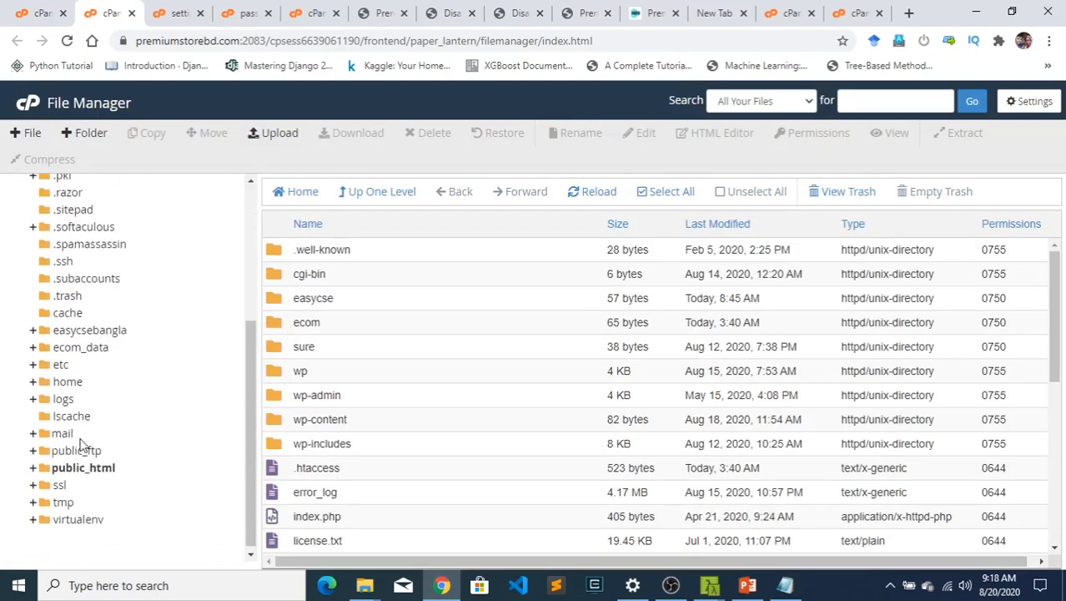
left_click(90, 329)
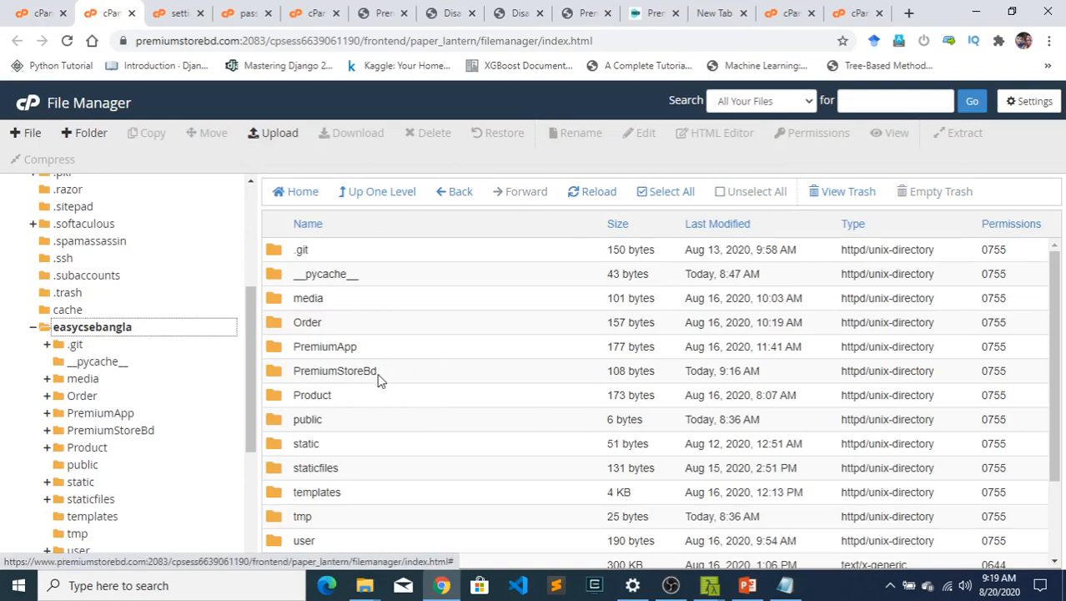
- Move the media and static folders from easycsebangla into the easycse folder inside public_html
left_click(347, 446)
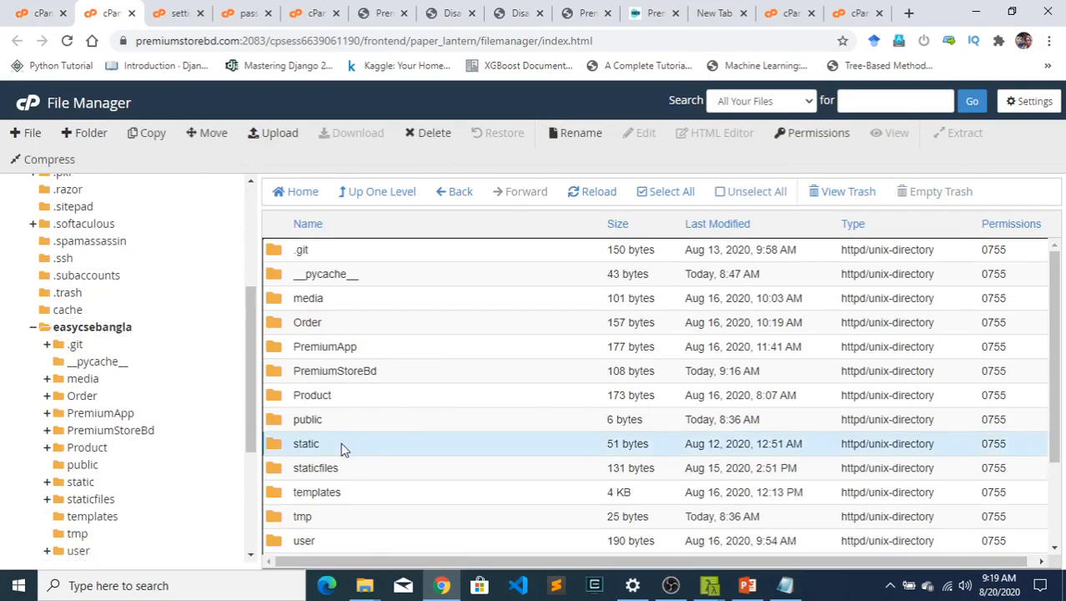
left_click(330, 302, "ctrl")
right_click(330, 303)
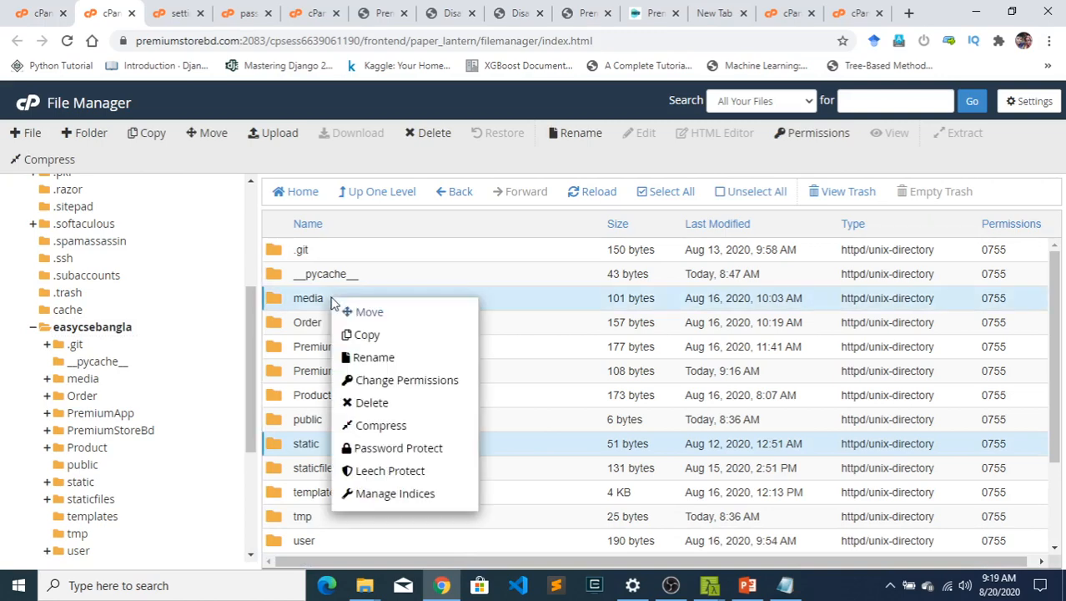
left_click(375, 313)
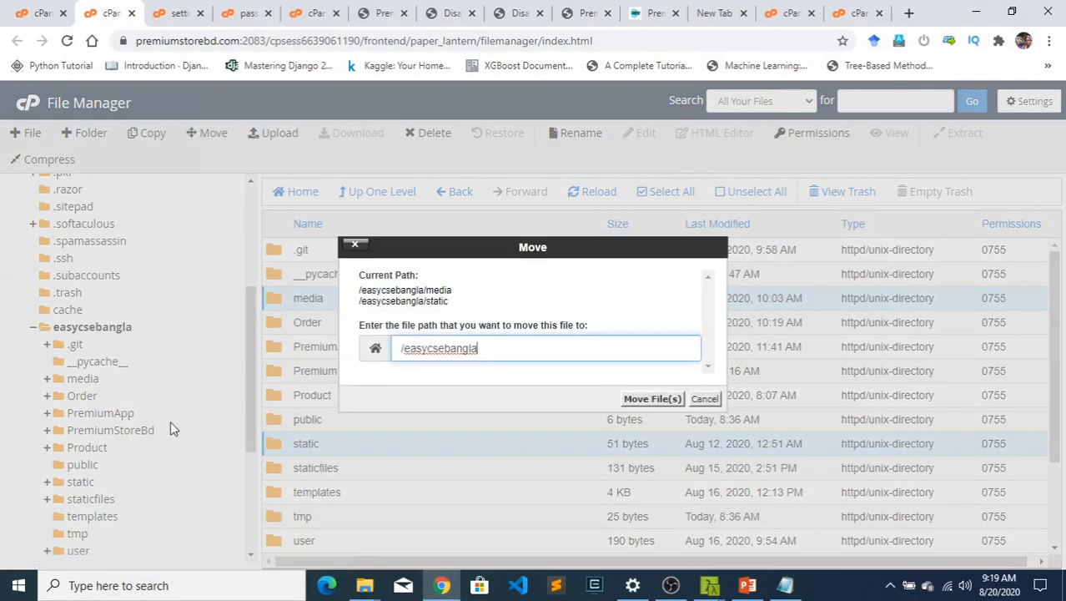
left_click(705, 399)
scroll(94, 367, "down", 4)
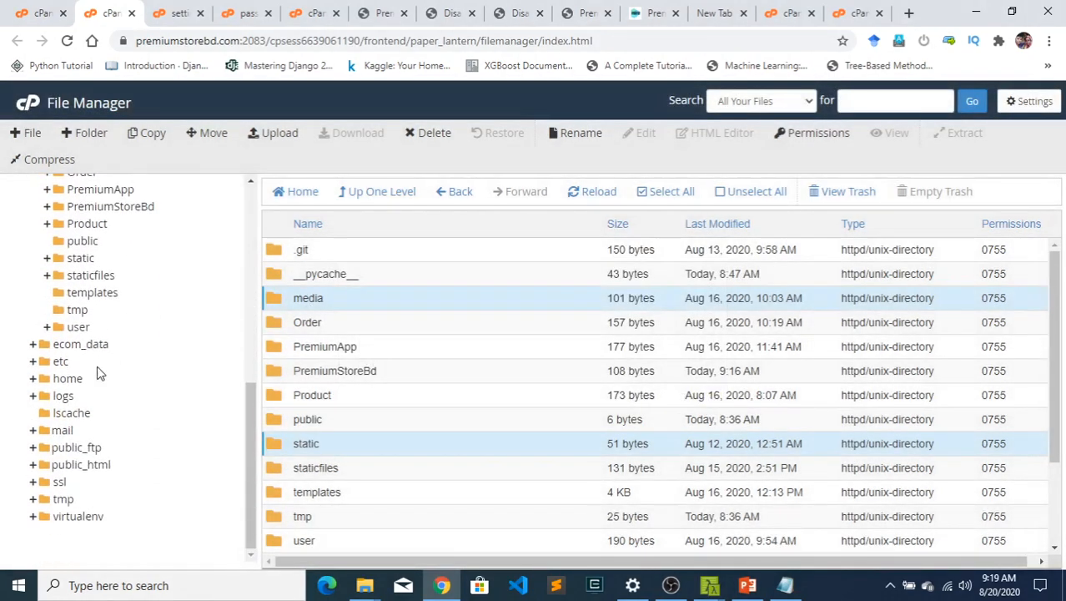
scroll(143, 354, "up", 3)
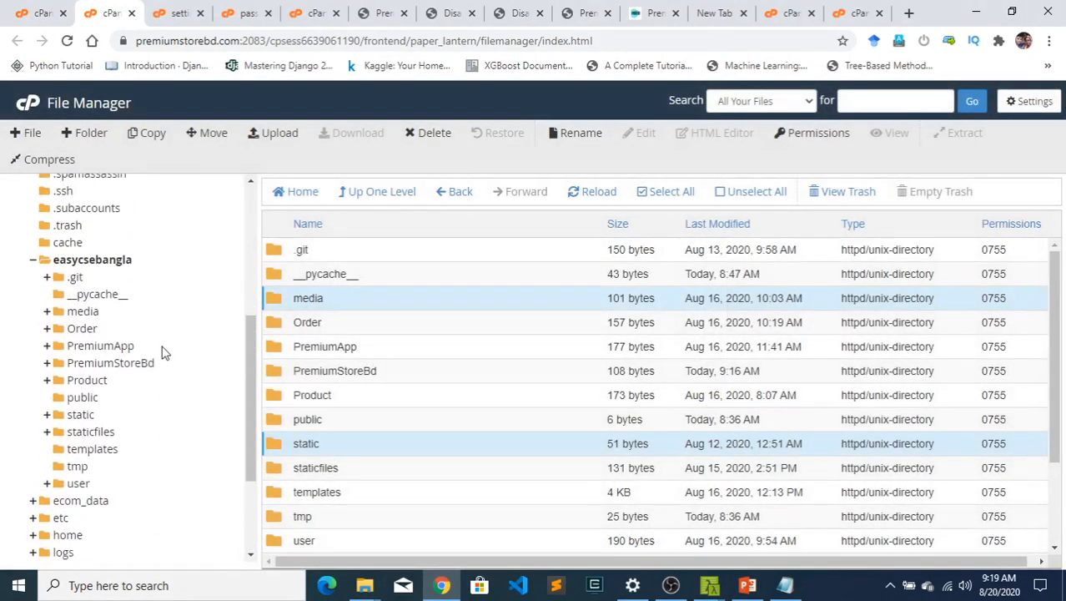
left_click(32, 260)
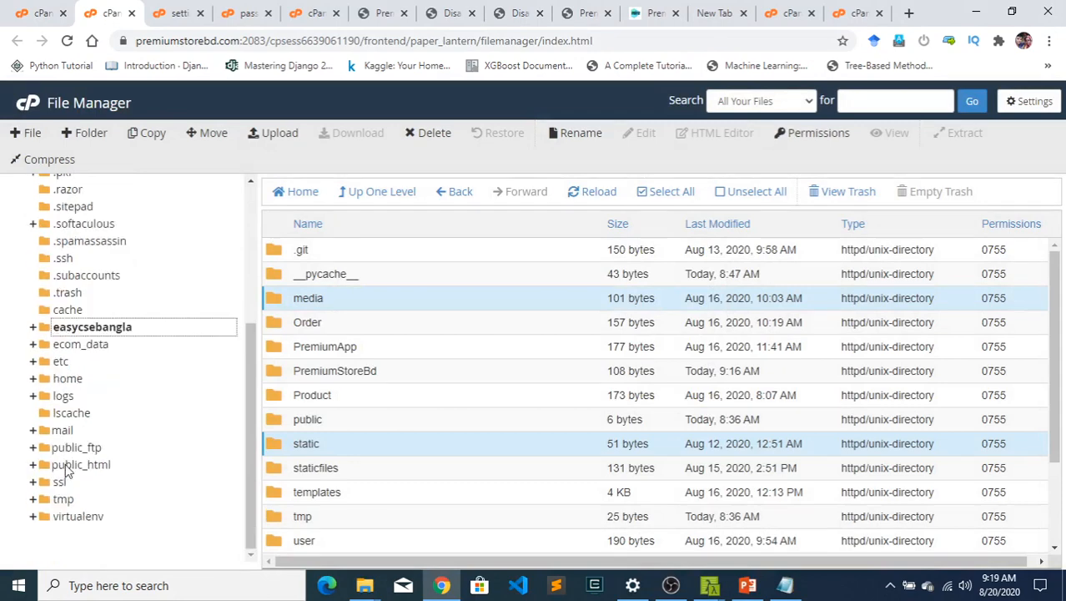
left_click(33, 465)
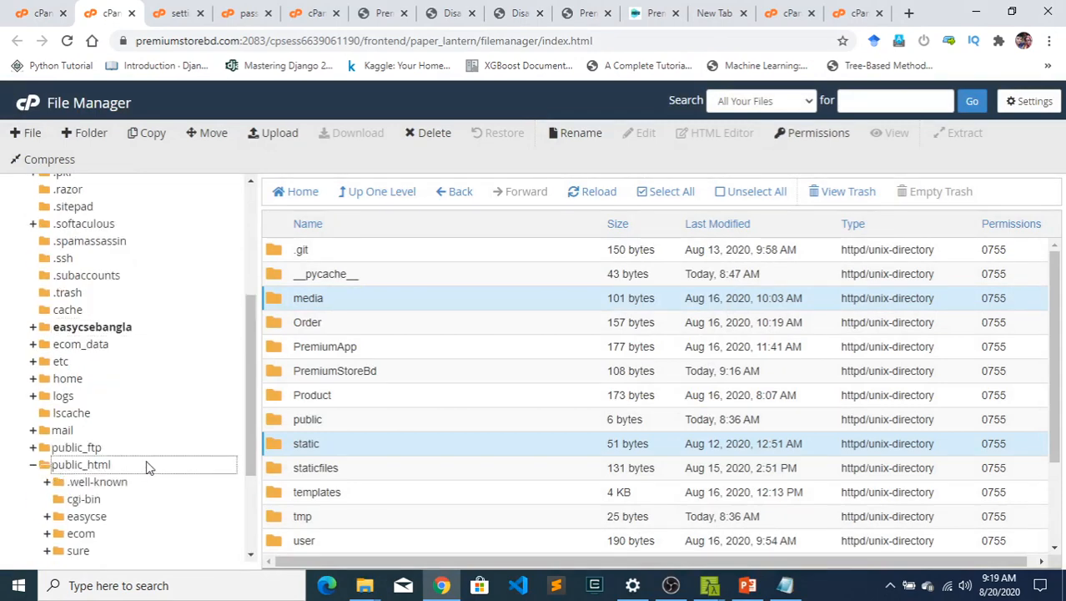
scroll(142, 472, "down", 3)
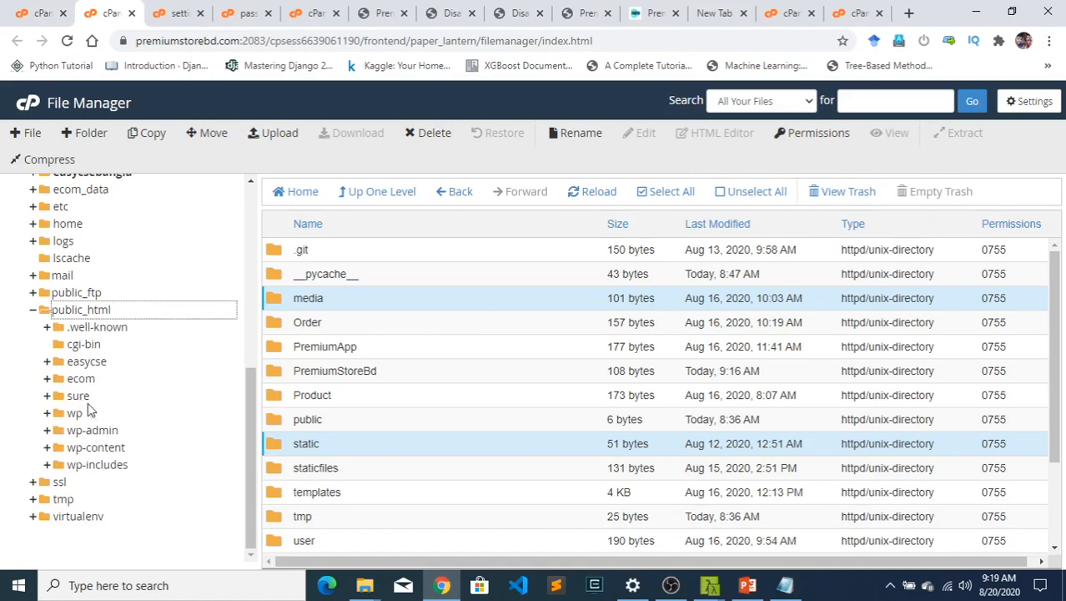
left_click(48, 362)
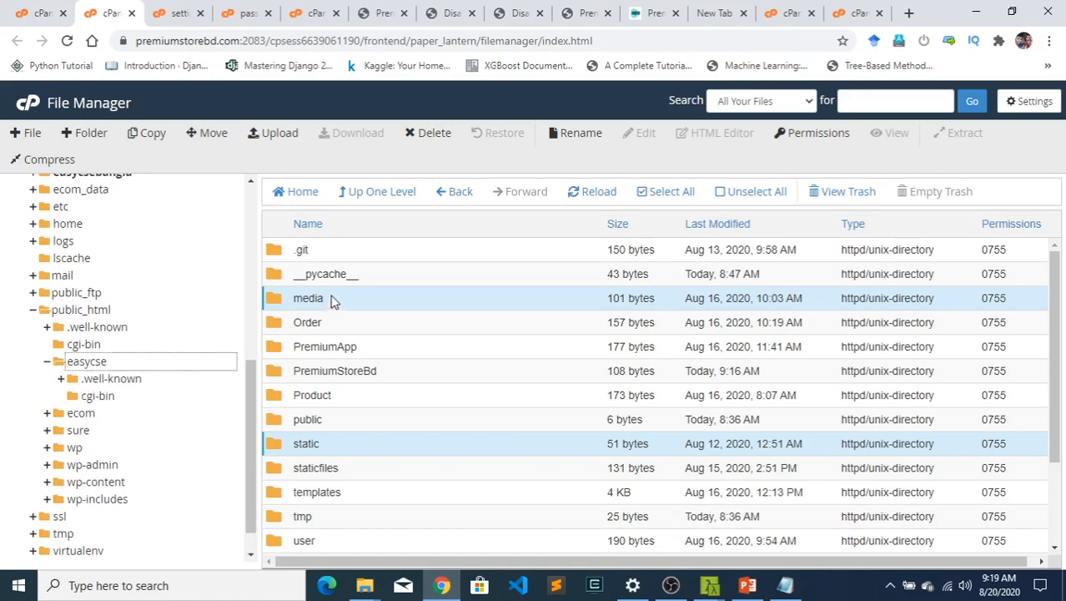
left_click_drag(332, 300, 125, 361)
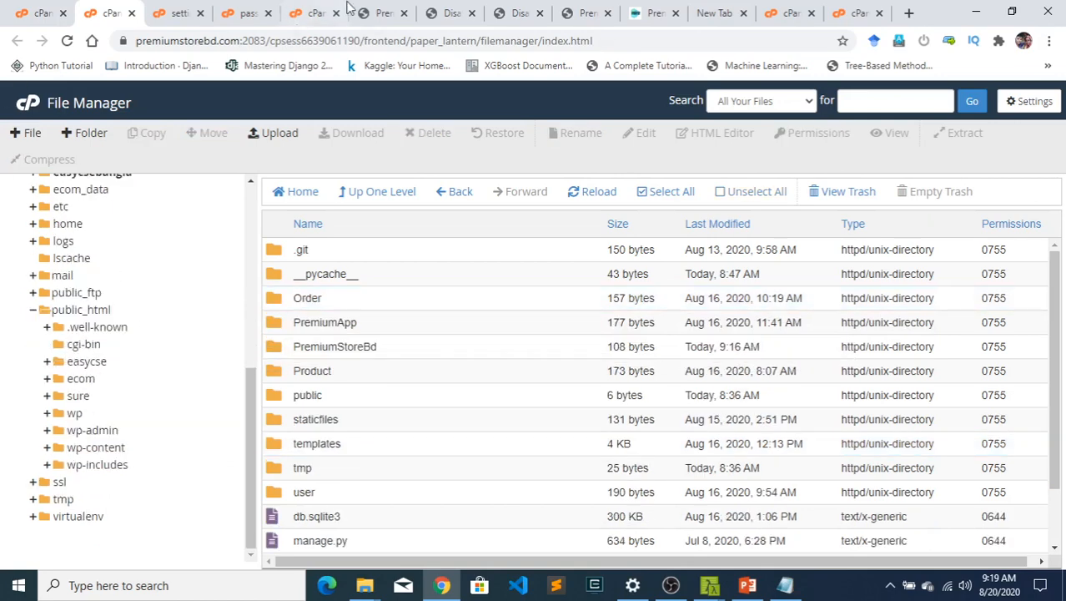
- Reload easycse.premiumstorebd.com and check the store home page's styling and images
left_click(381, 12)
left_click(296, 48)
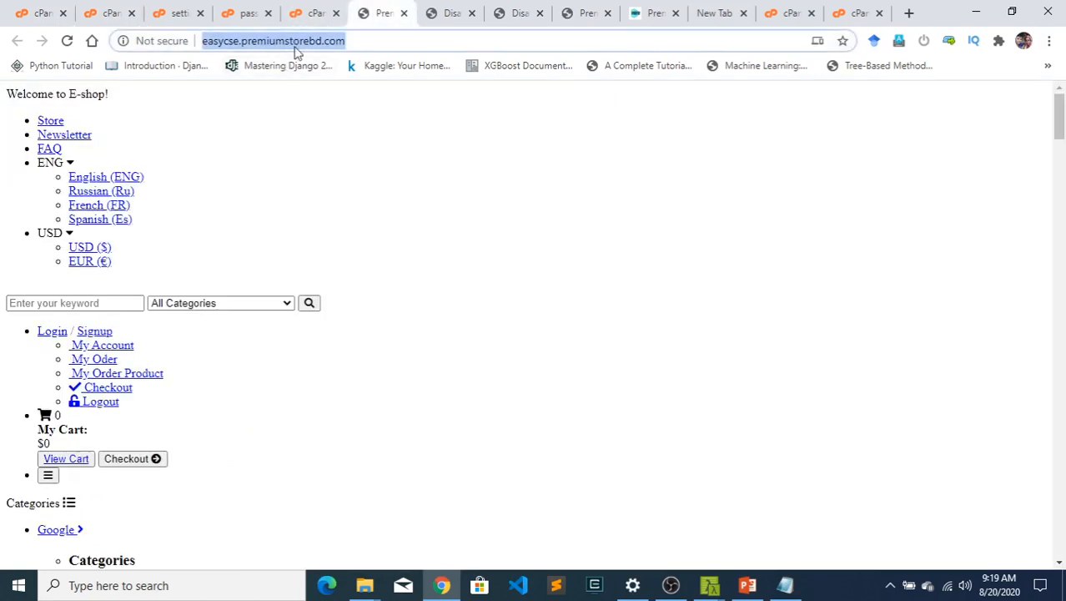
key("Return")
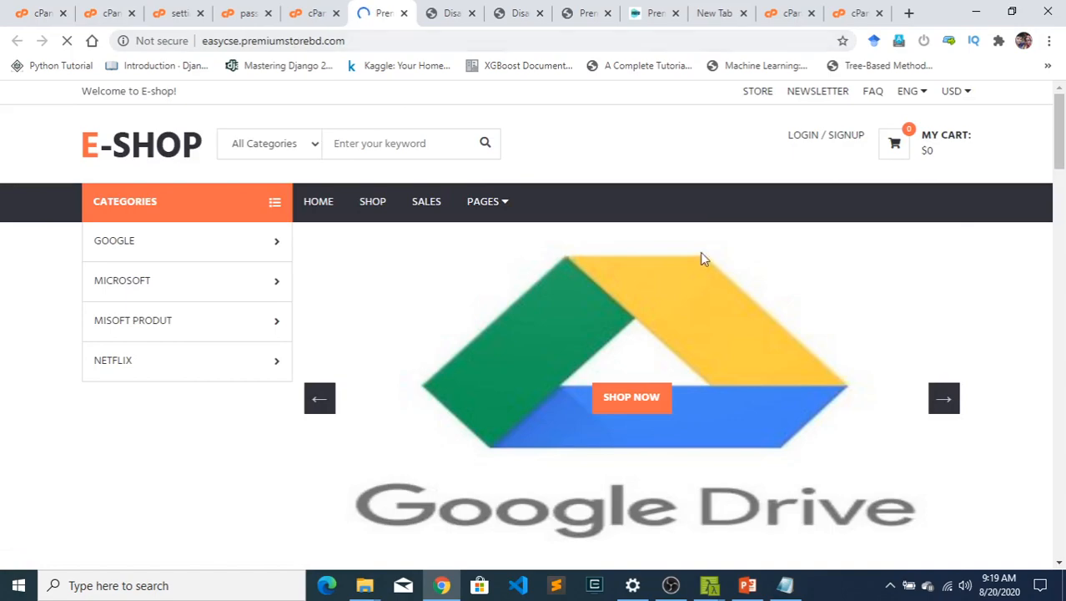
scroll(701, 254, "down", 10)
scroll(714, 300, "up", 6)
scroll(714, 302, "up", 5)
- Test the store's login page and return to the home page
left_click(805, 139)
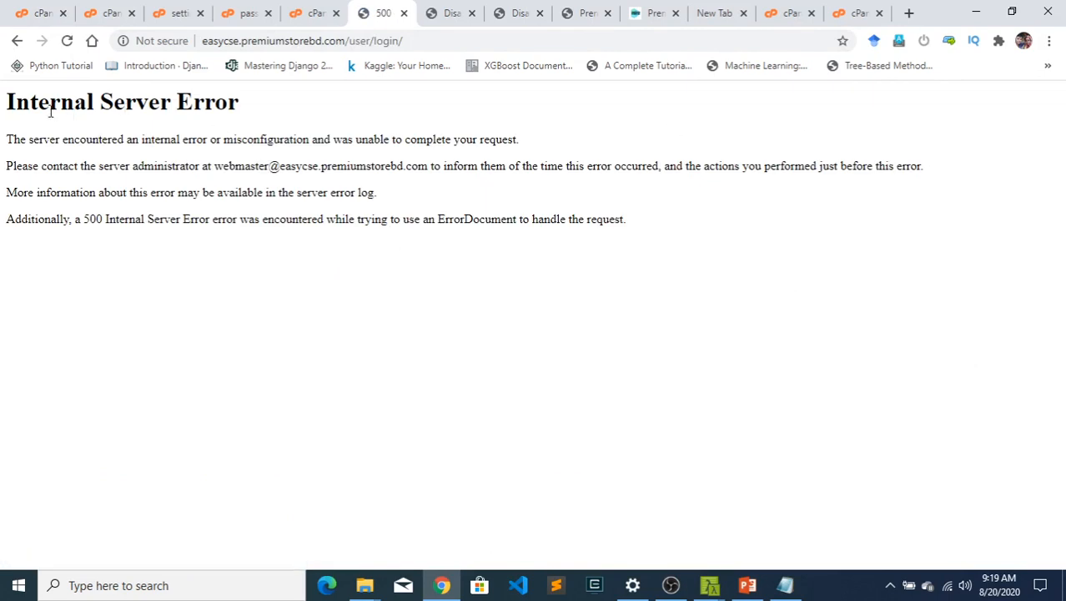
left_click_drag(25, 106, 247, 119)
left_click(235, 127)
left_click(17, 40)
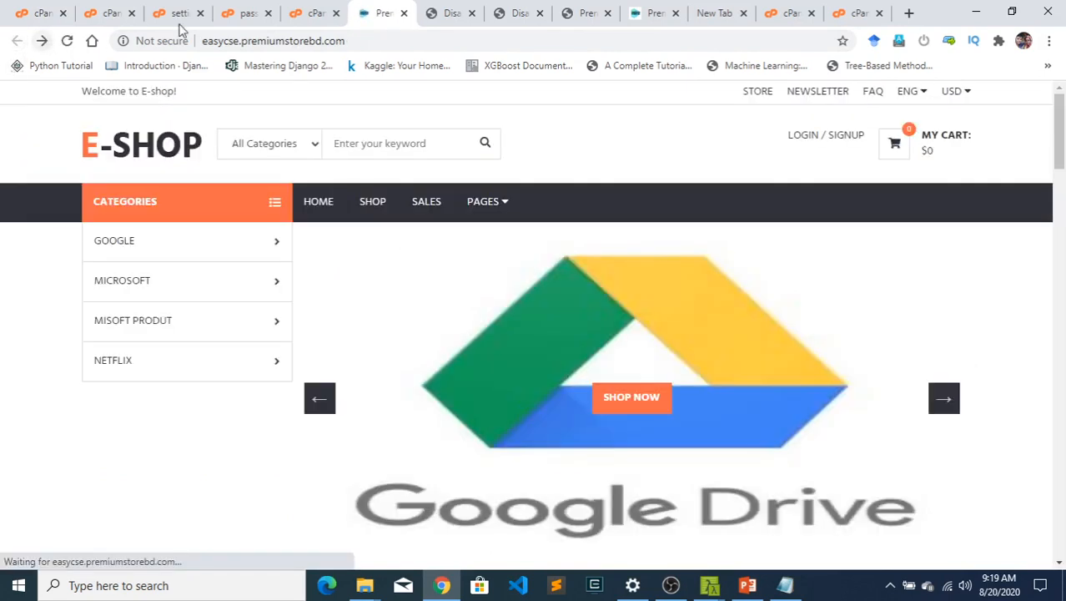
- Return to the File Manager and open the easycse folder inside public_html
left_click(40, 13)
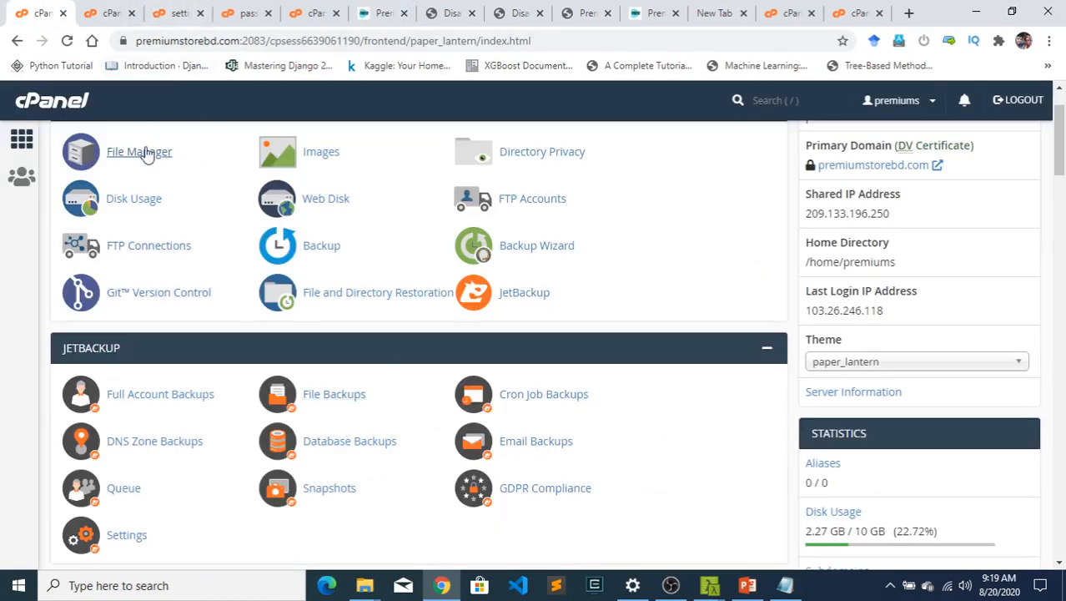
scroll(179, 163, "up", 1)
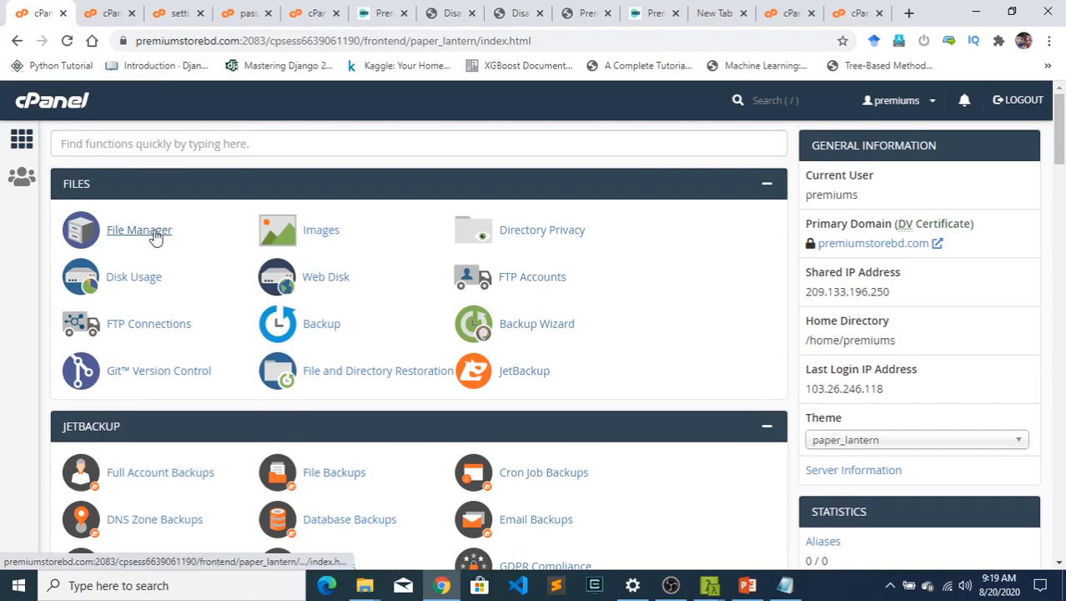
left_click(114, 20)
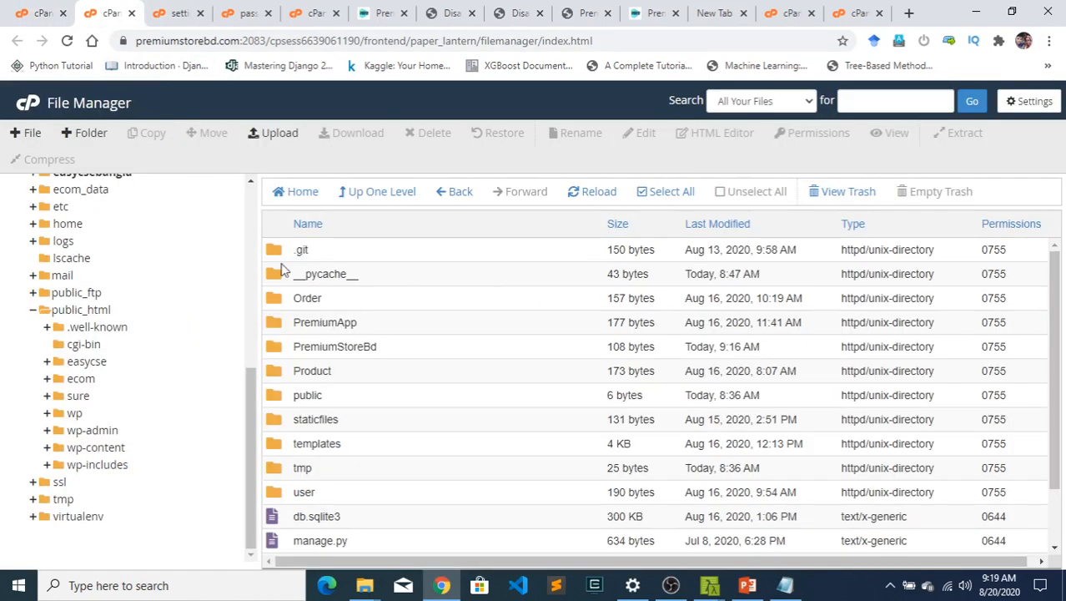
scroll(83, 317, "up", 5)
scroll(111, 314, "down", 4)
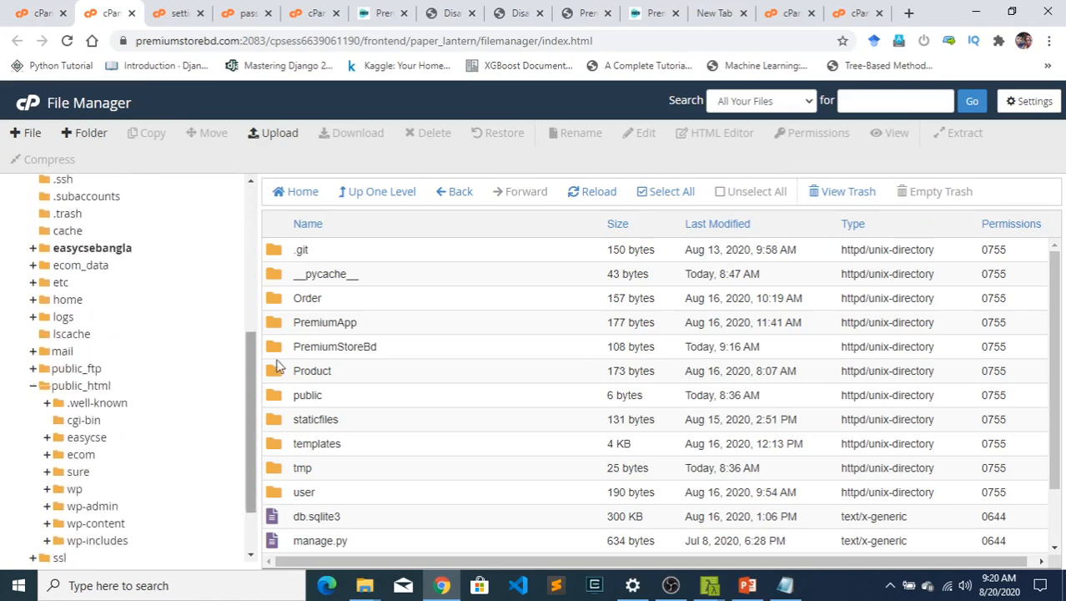
scroll(359, 420, "down", 1)
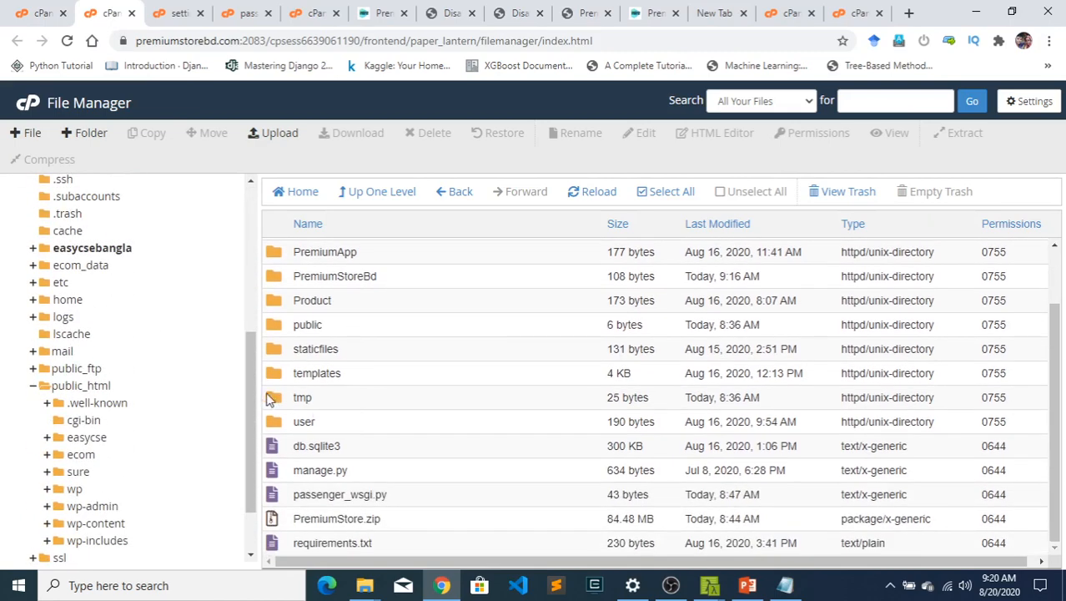
left_click(66, 389)
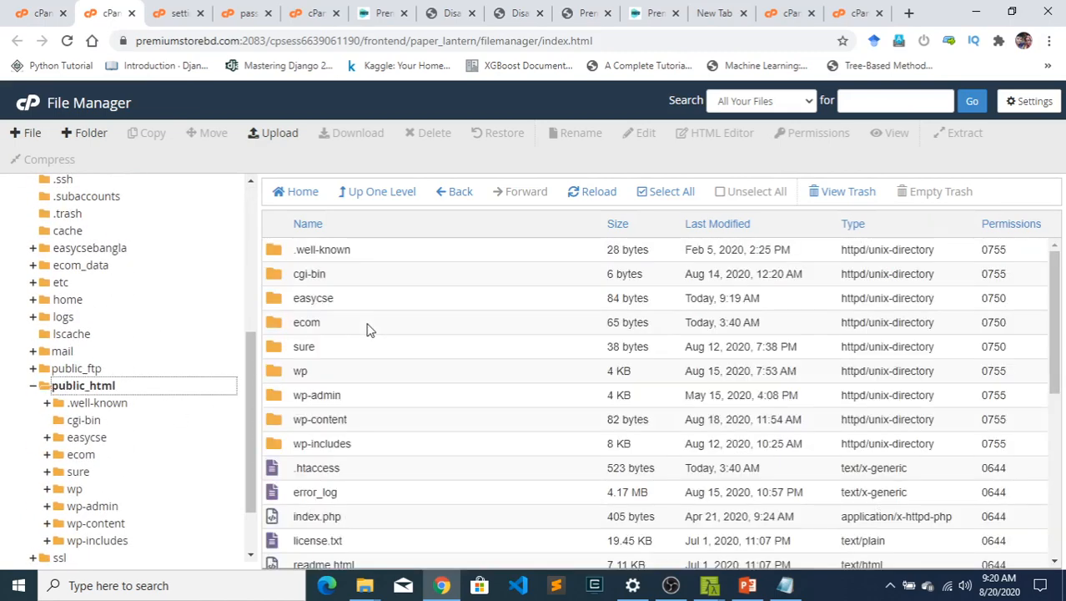
scroll(354, 420, "down", 1)
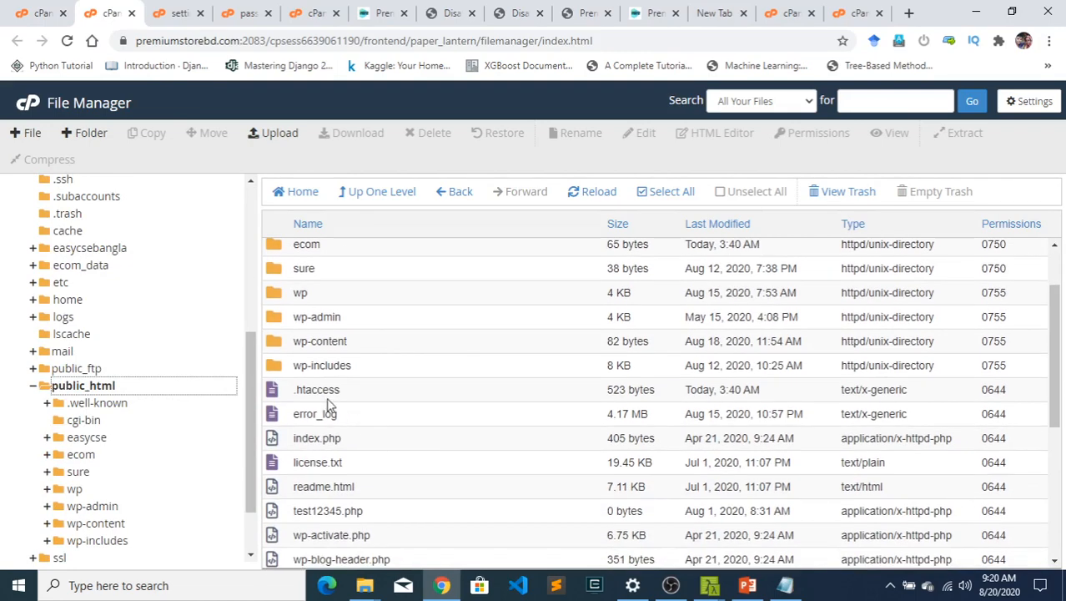
scroll(328, 409, "up", 1)
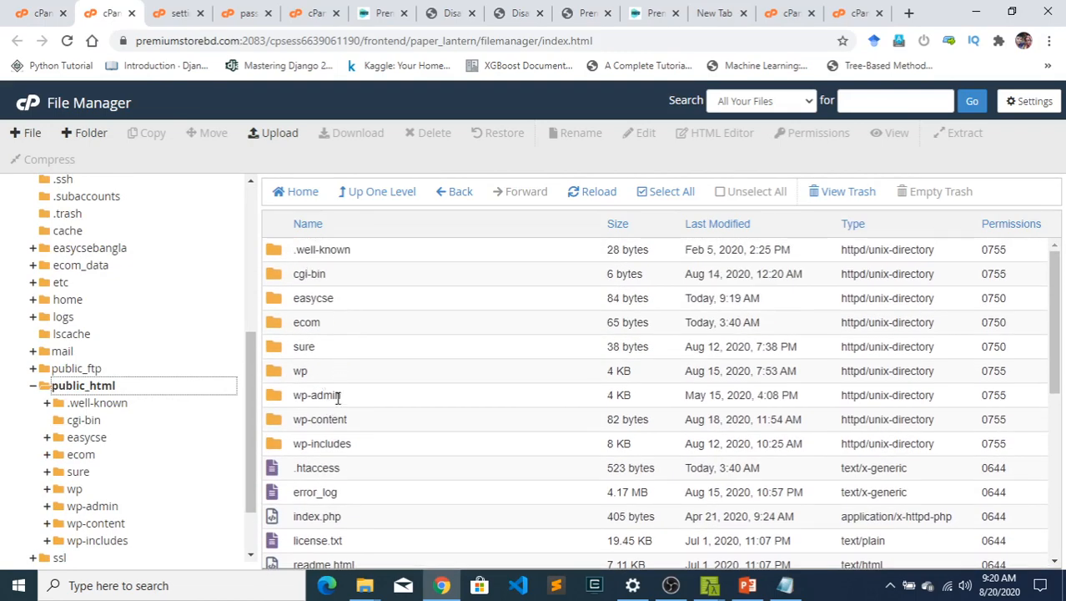
double_click(347, 301)
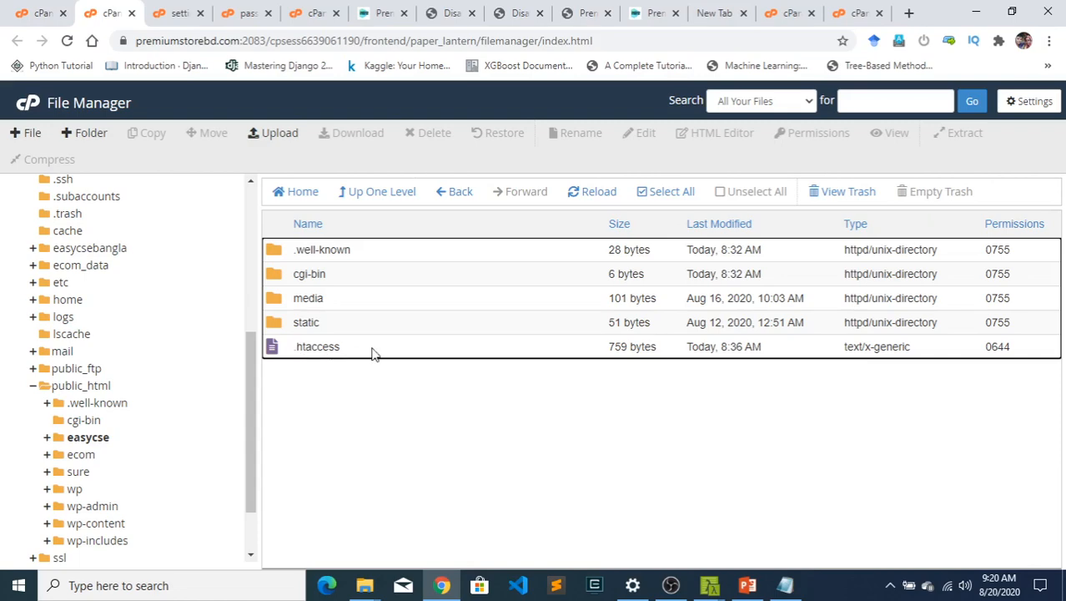
- Save the File Manager preferences with Show Hidden Files (dotfiles) enabled and select the .htaccess file in easycse
left_click(1030, 101)
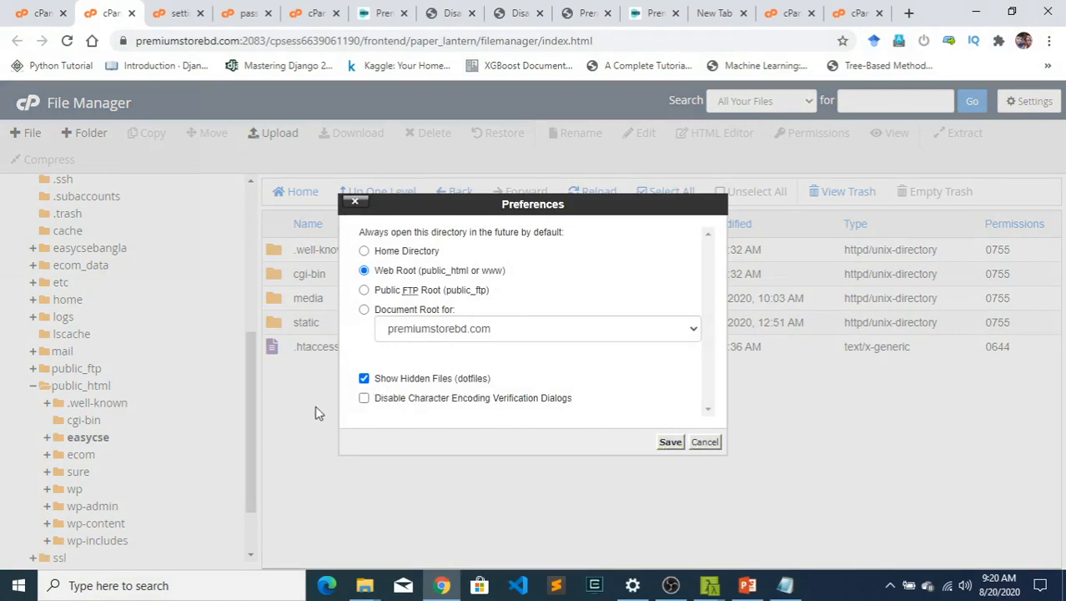
left_click(670, 442)
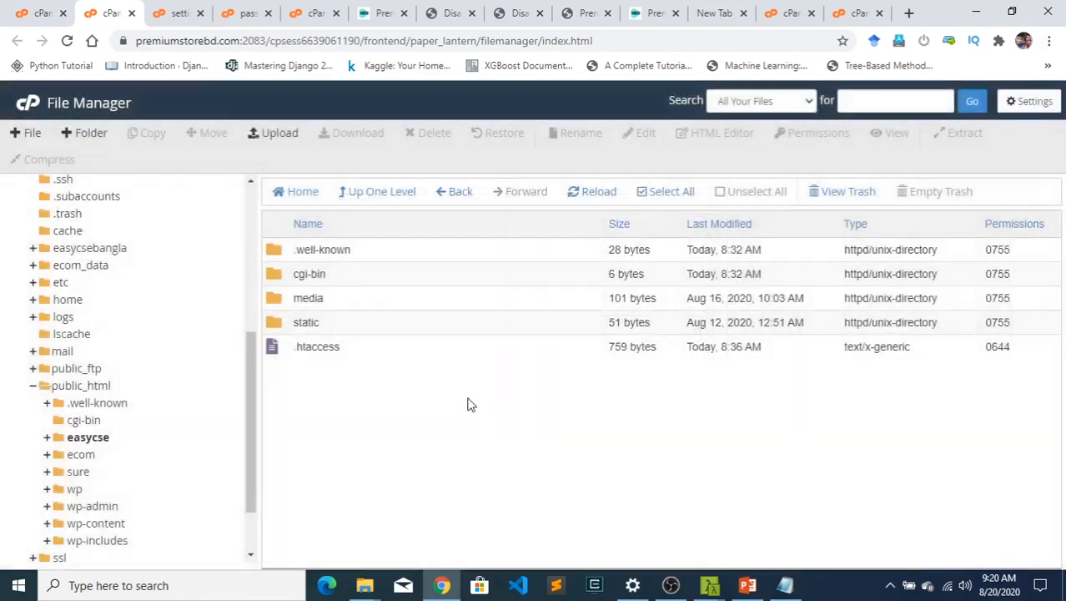
left_click(420, 351)
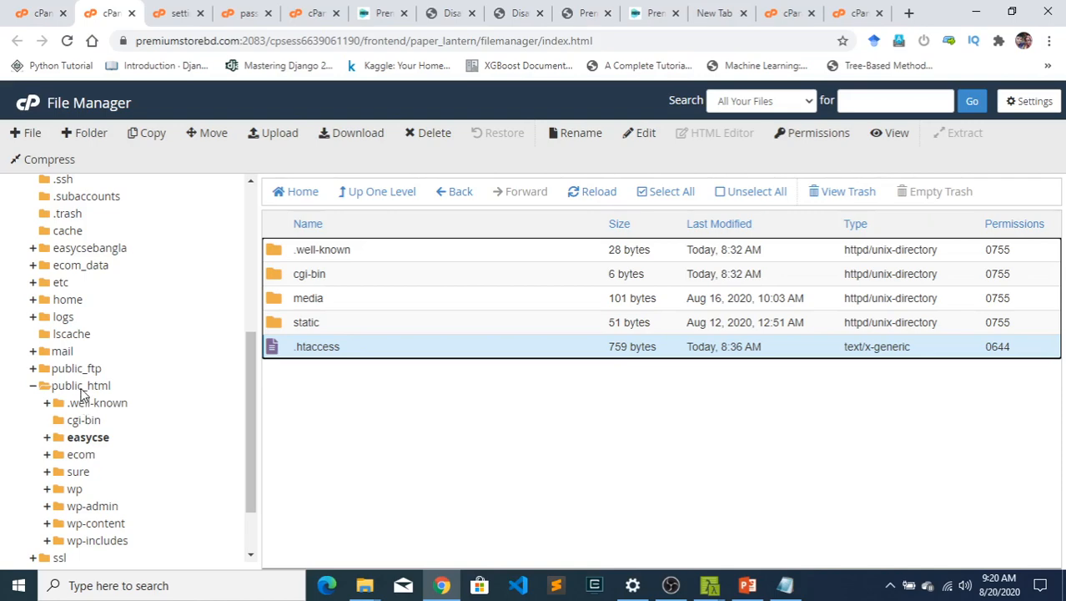
- Copy the .htaccess file from public_html/easycse to /public_html/
left_click(83, 388)
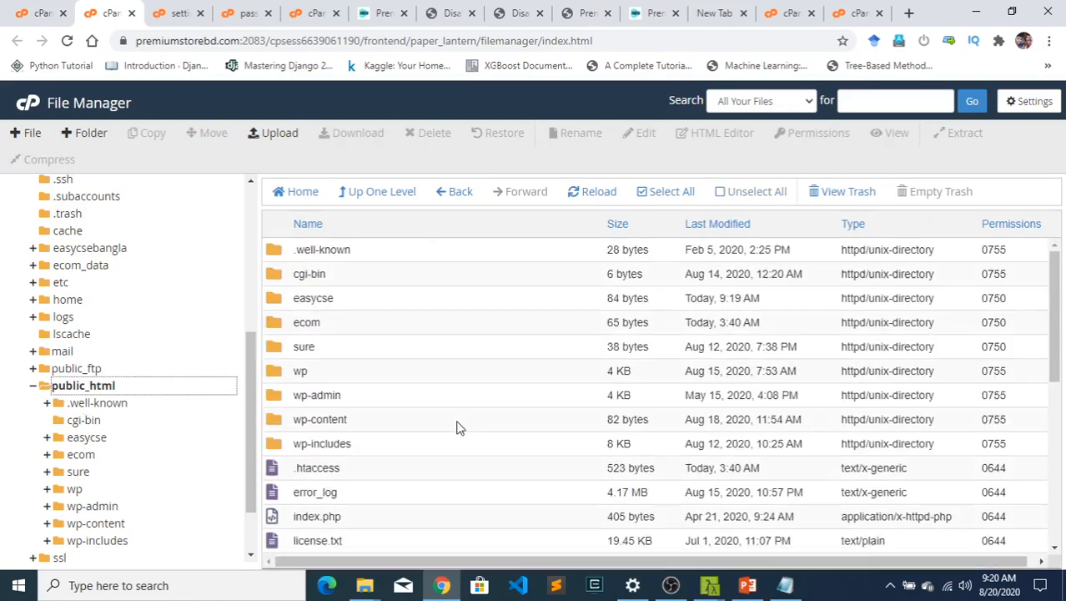
scroll(372, 447, "down", 2)
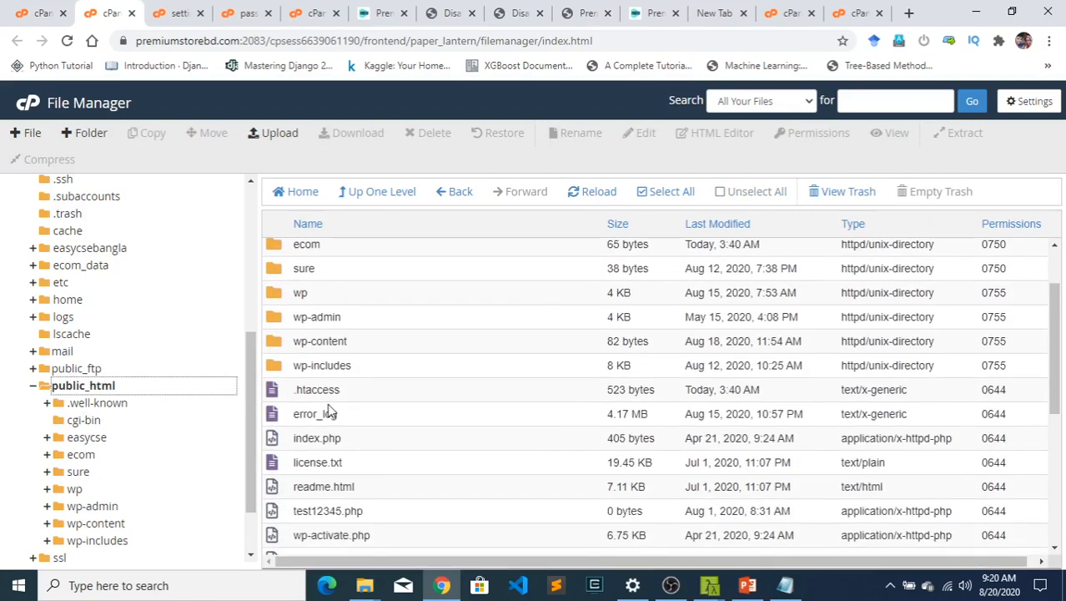
left_click(83, 439)
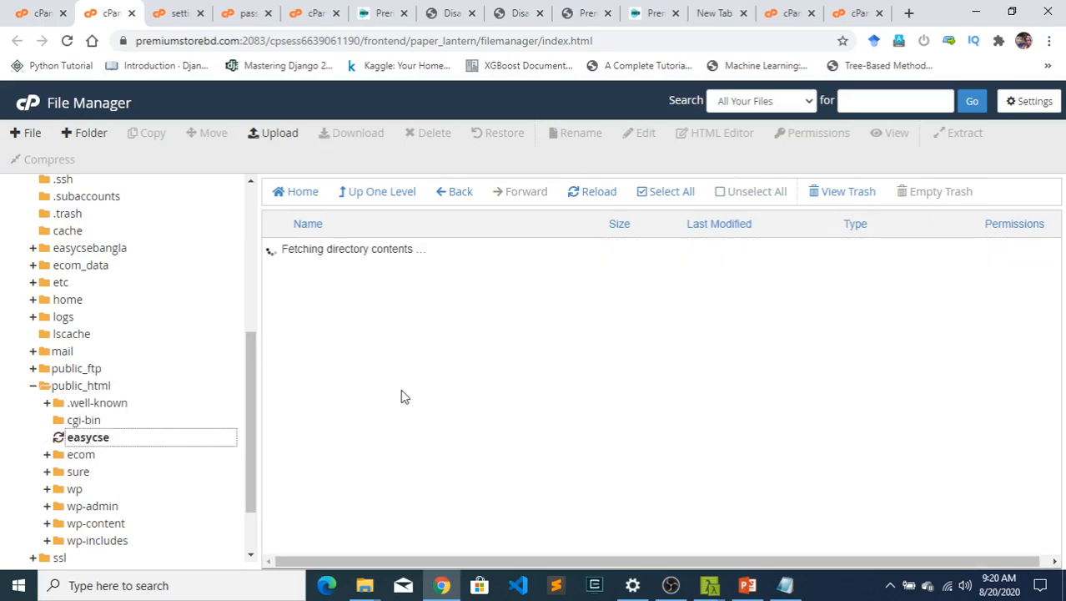
left_click(364, 350)
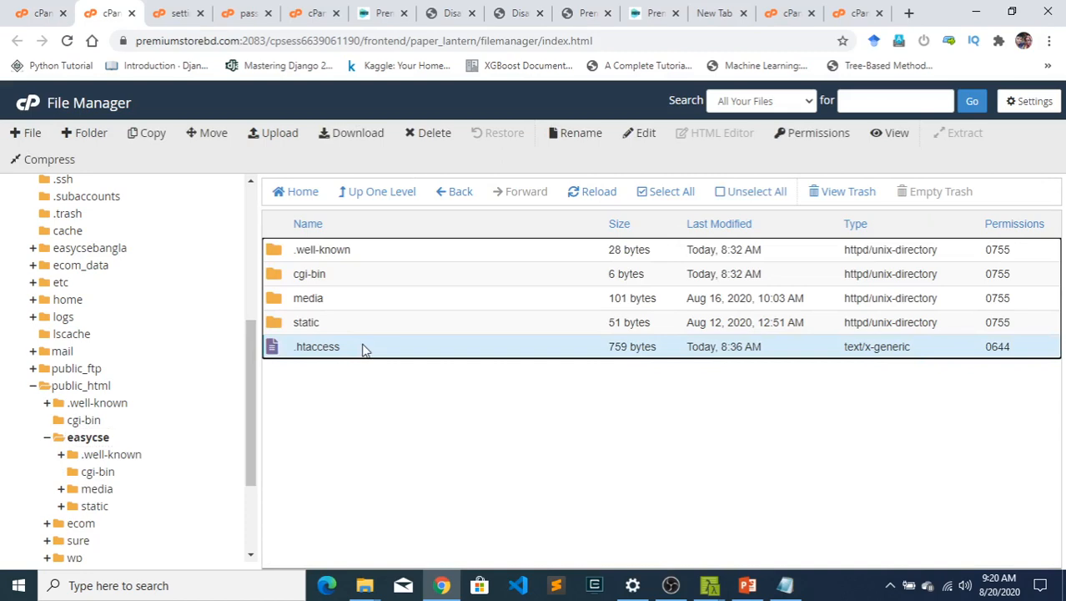
right_click(332, 346)
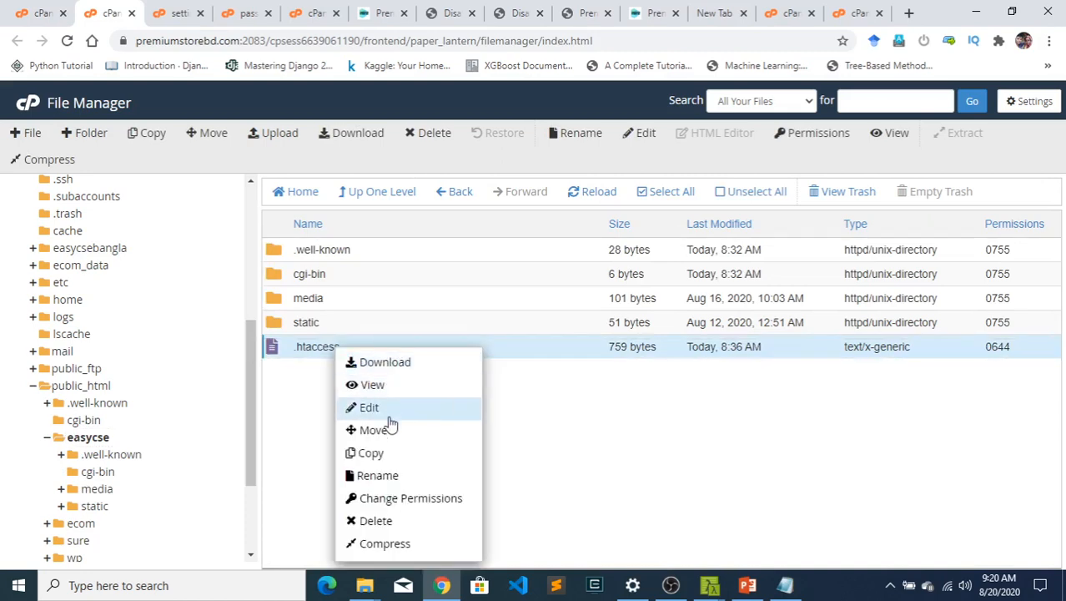
left_click(375, 452)
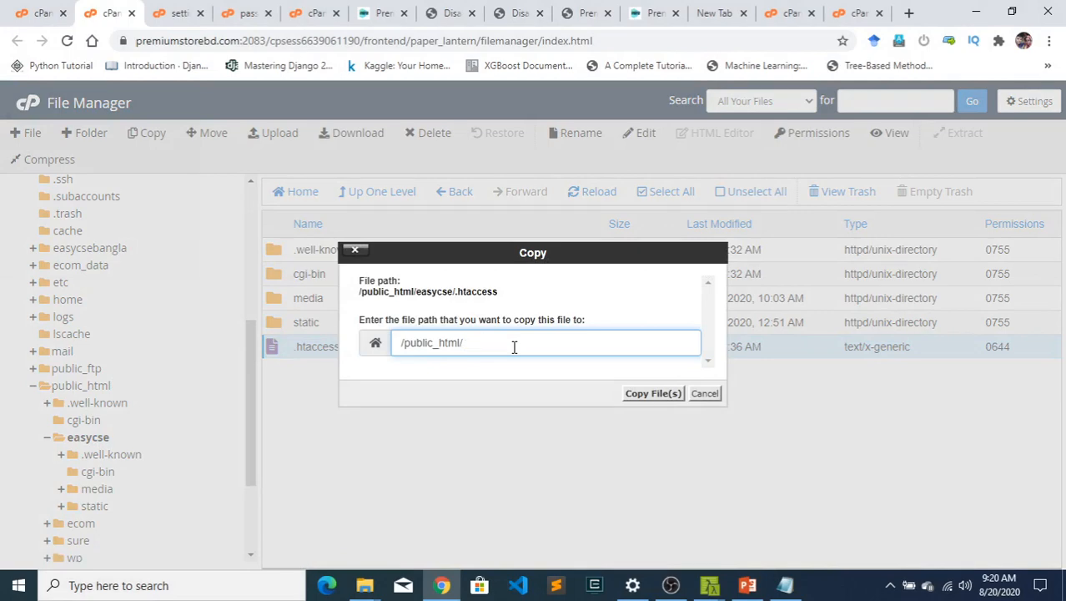
left_click(650, 393)
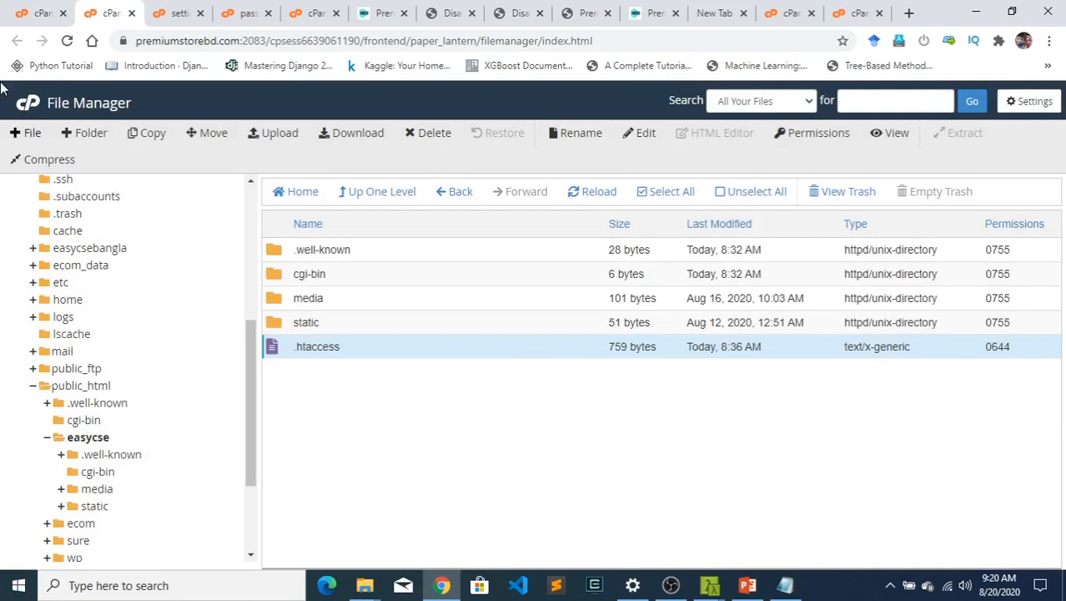
- Switch to the live store's tab and reload the home page at easycse.premiumstorebd.com
left_click(380, 12)
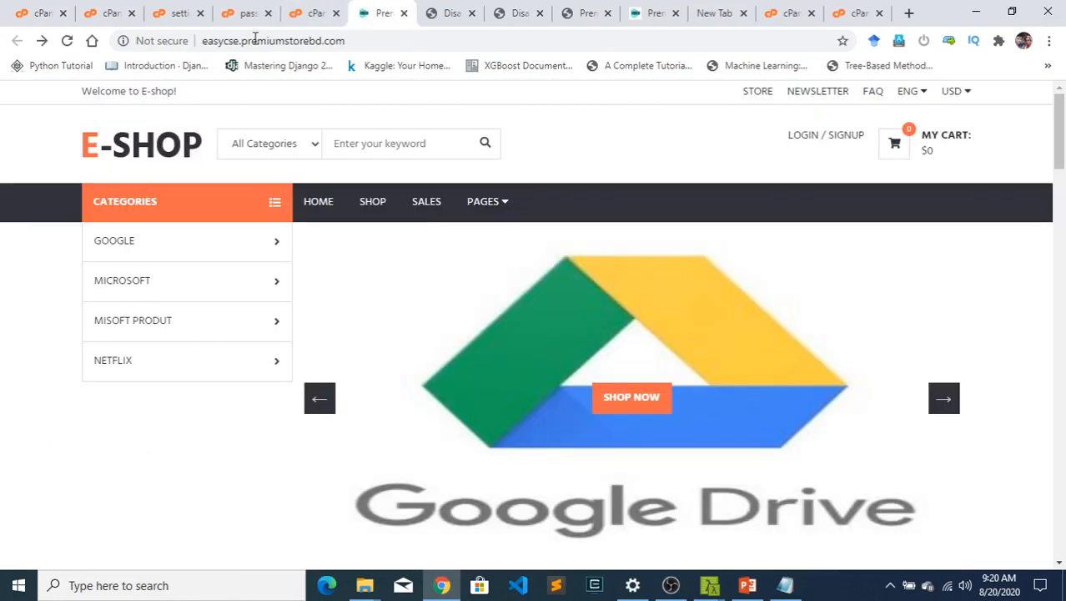
left_click(368, 41)
key("Return")
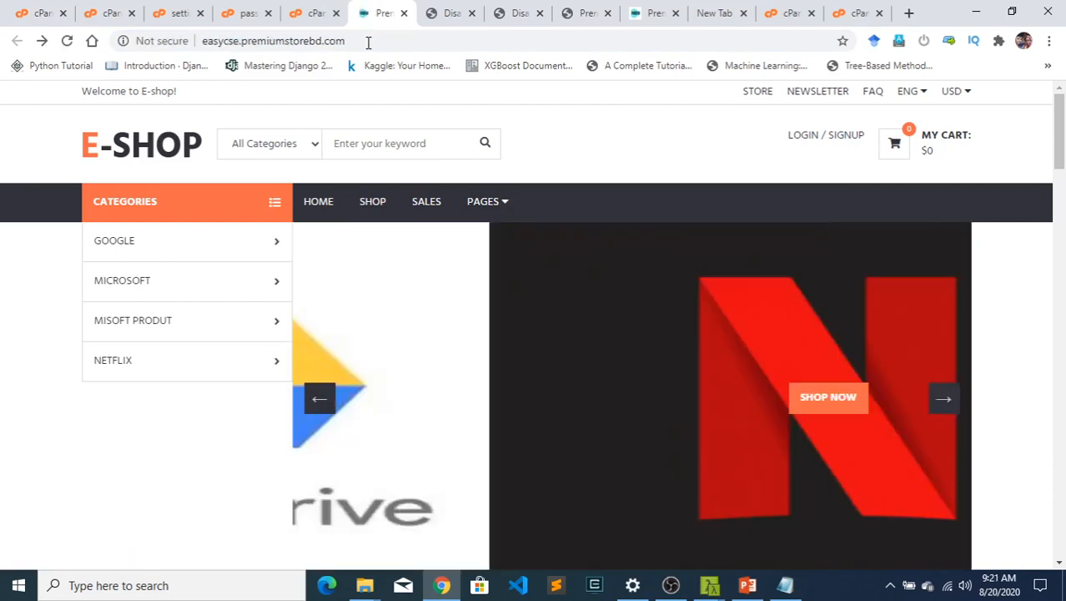
- Open the live store's login page to check that it loads, and return to the home page
left_click(819, 148)
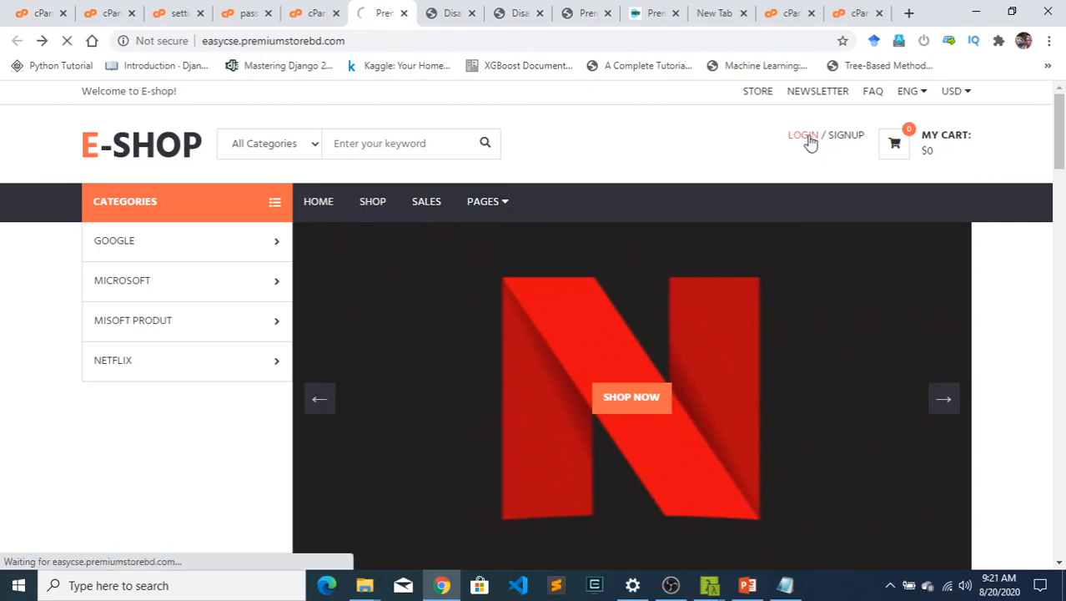
scroll(544, 408, "down", 1)
scroll(585, 416, "down", 3)
scroll(931, 168, "up", 4)
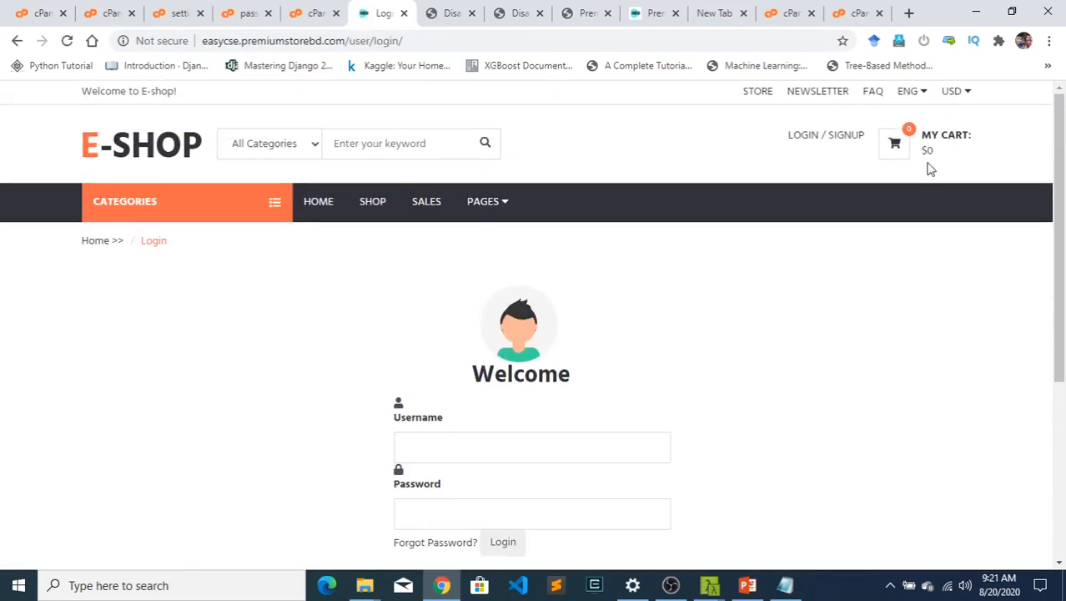
mouse_move(927, 146)
left_click(872, 207)
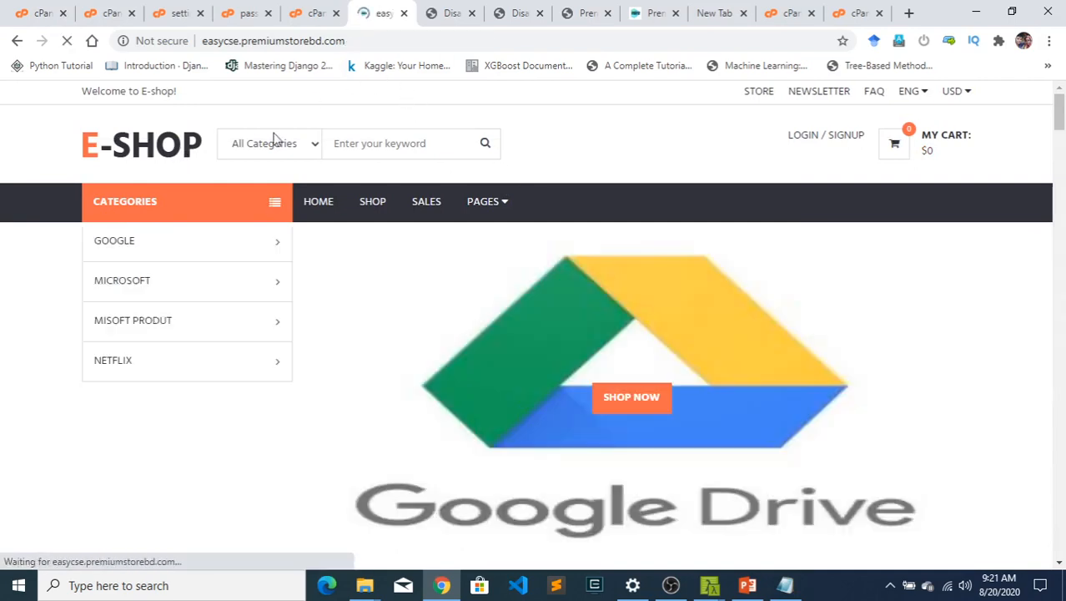
- Open the live site's Django admin page at easycse.premiumstorebd.com/admin
double_click(380, 41)
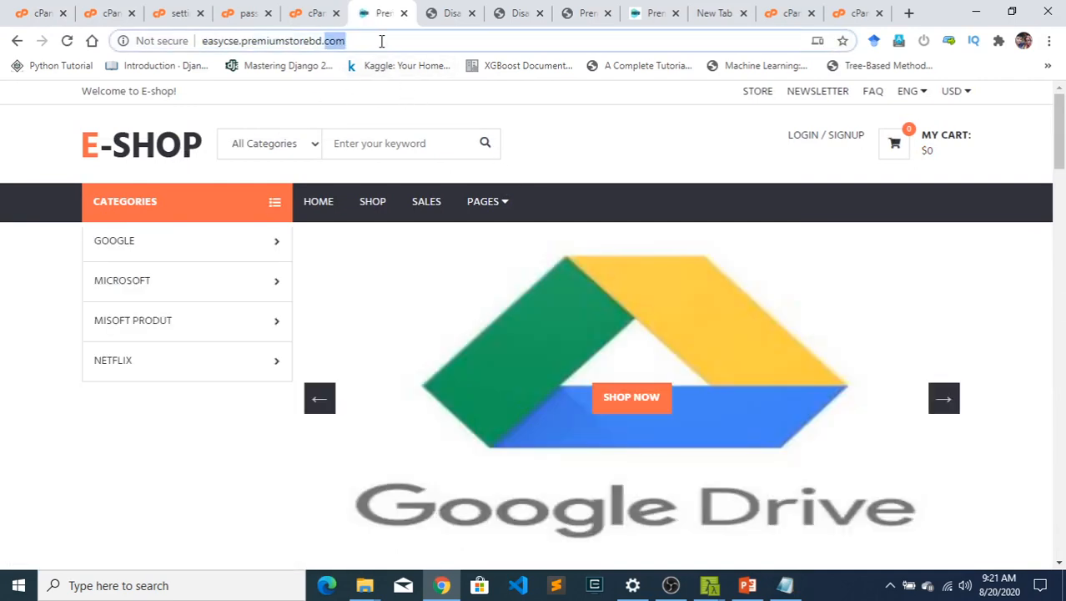
left_click(381, 41)
type("/ad")
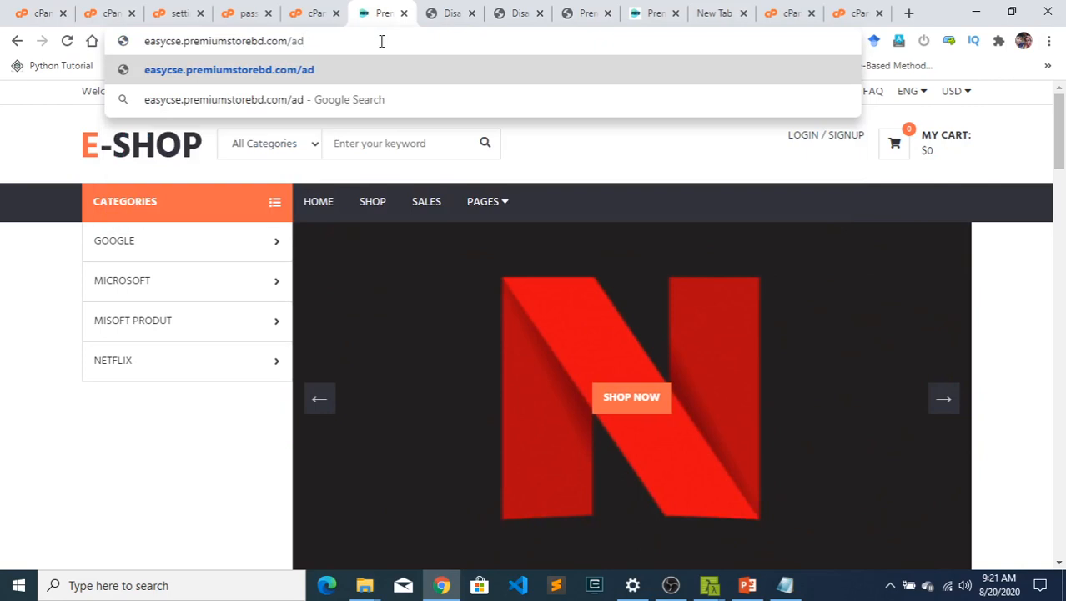
type("min")
key("Return")
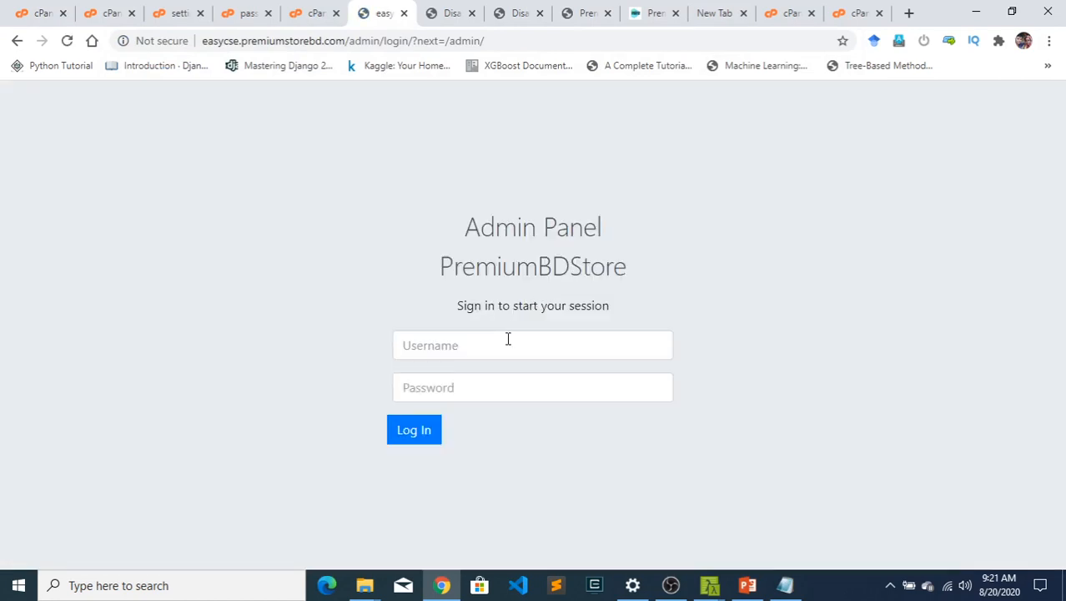
- Sign in to the PremiumBDStore admin panel with the administrator's username and password
left_click(509, 339)
type("Rana")
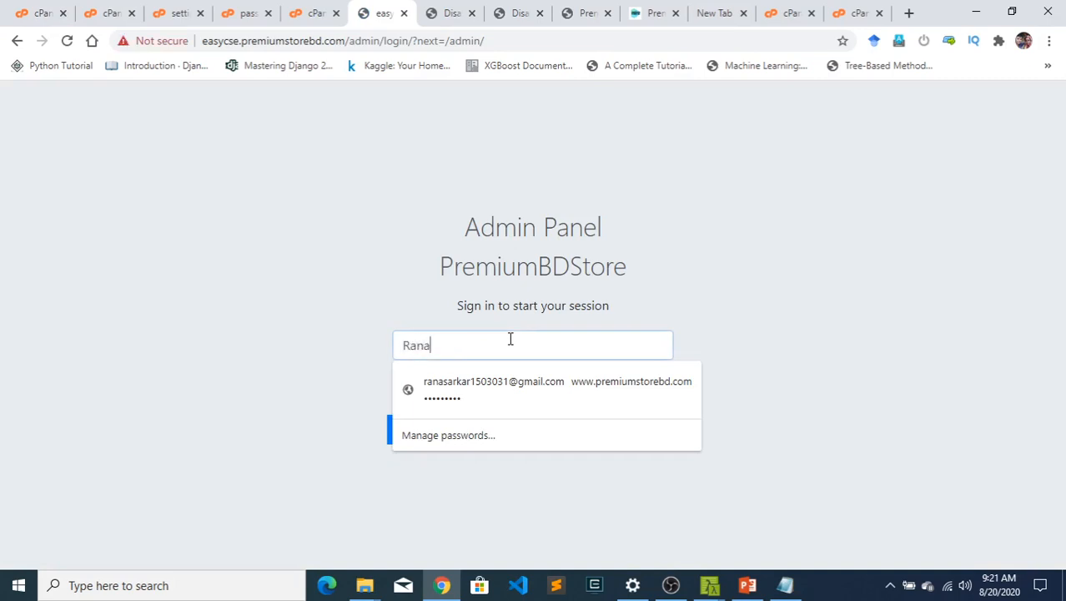
left_click(279, 359)
left_click(423, 386)
type("••••")
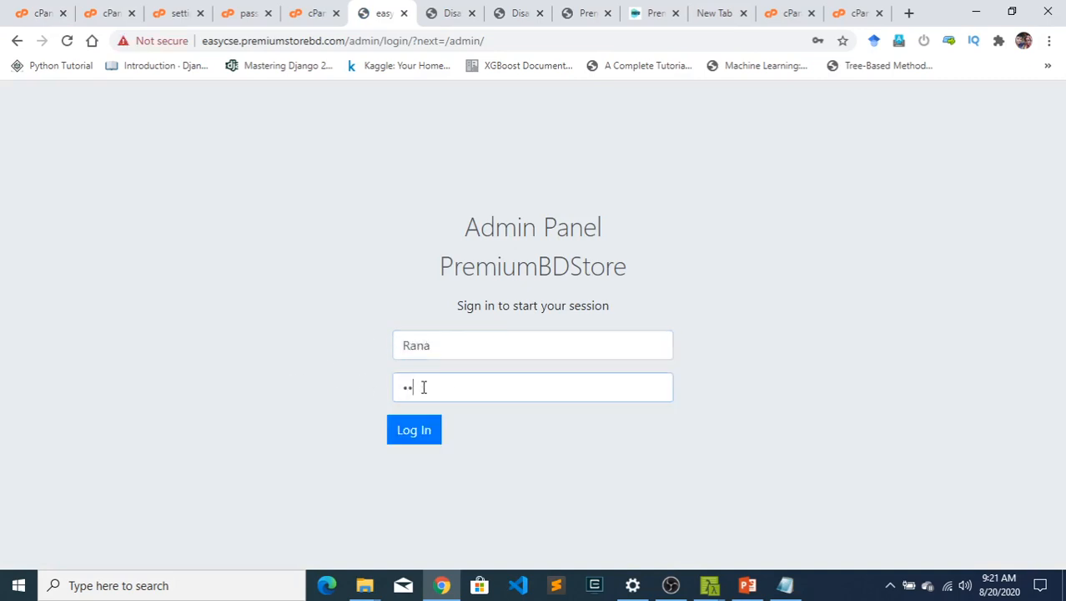
key("Return")
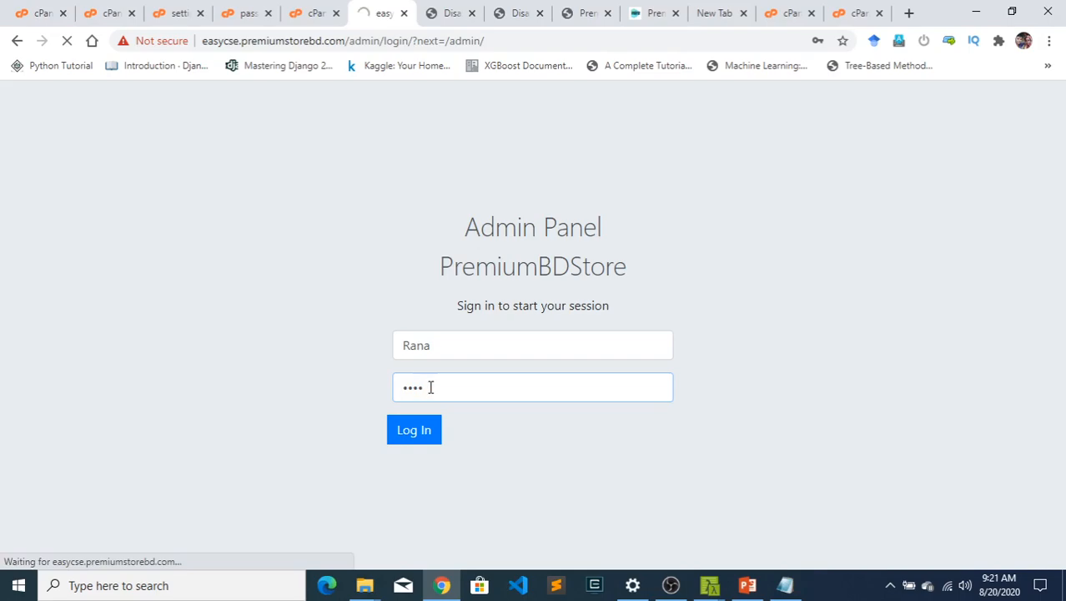
- Look at the local store at 127.0.0.1:8000, return to the live admin dashboard and dismiss the password-change warning
scroll(573, 414, "down", 12)
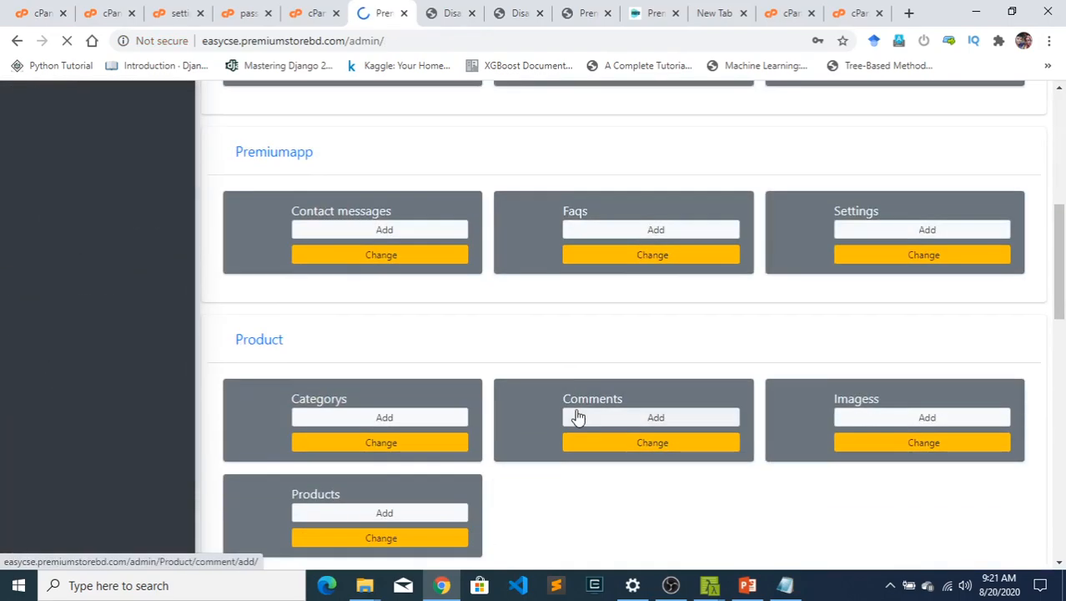
scroll(575, 411, "up", 7)
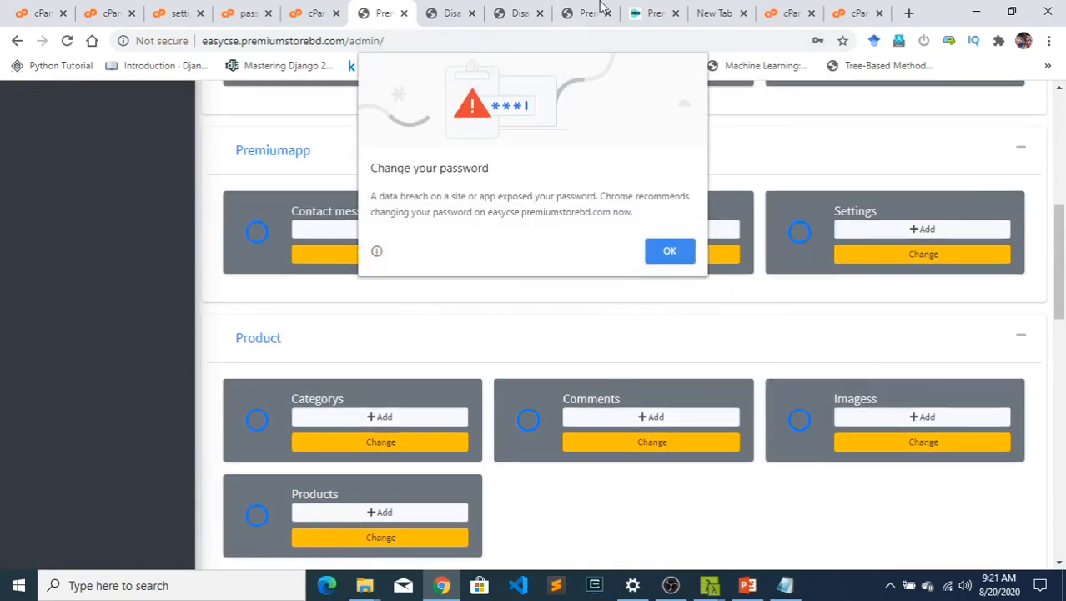
left_click(646, 12)
scroll(492, 250, "up", 2)
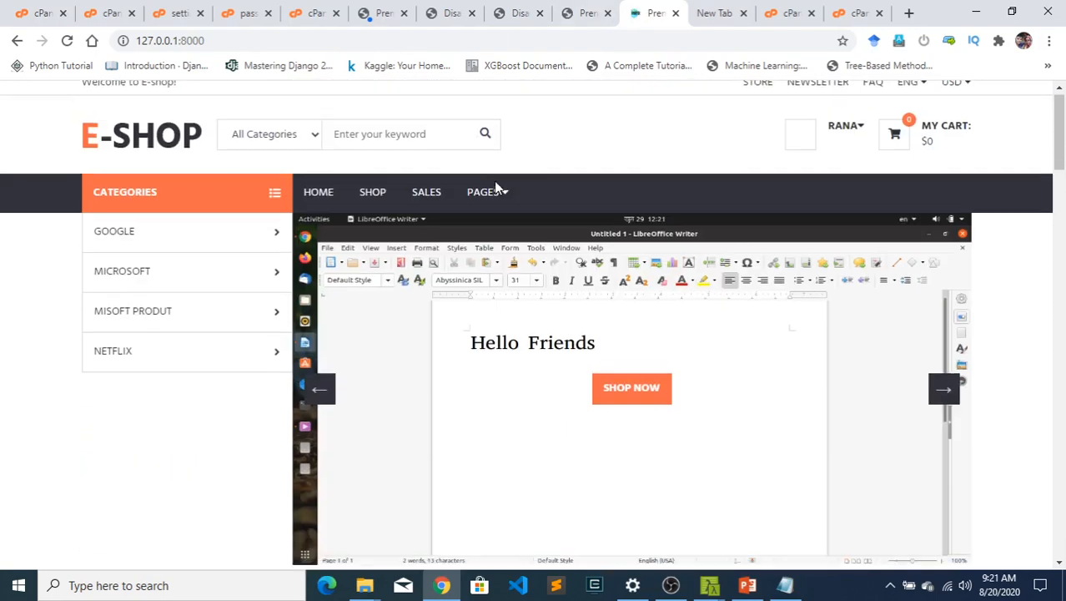
left_click(390, 10)
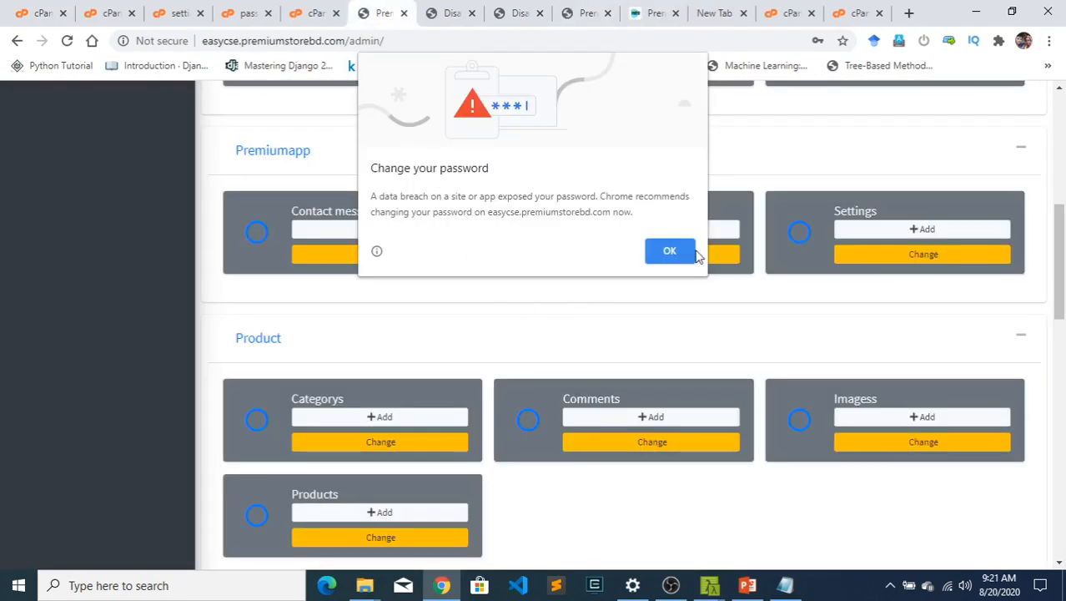
left_click(661, 245)
- Examine the live admin dashboard's navigation and its Authentication and Authorization, Order and Premiumapp sections
scroll(333, 219, "up", 5)
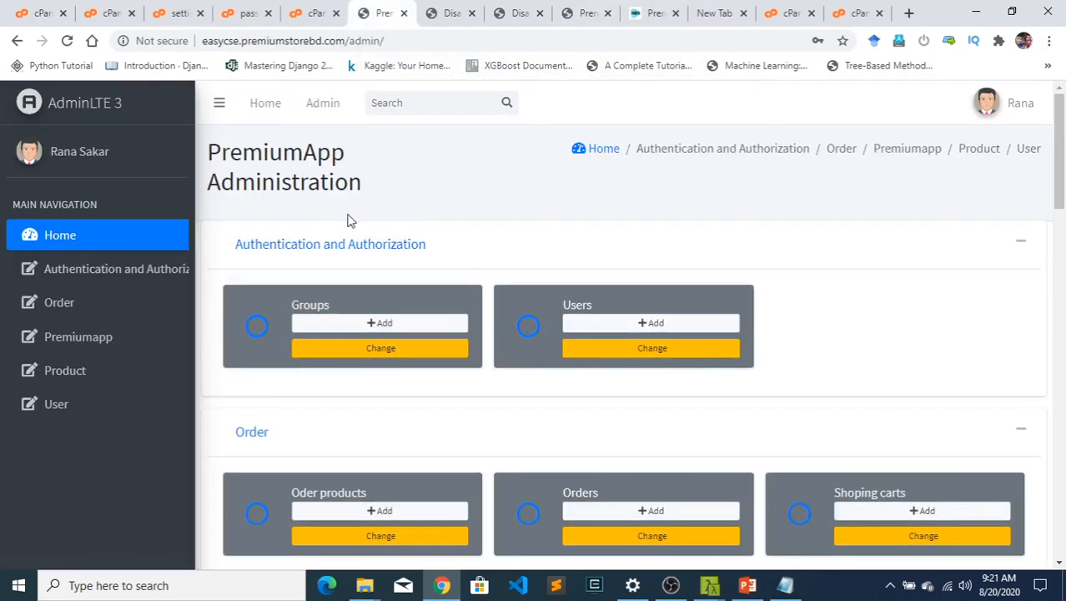
scroll(348, 219, "down", 4)
scroll(564, 302, "up", 4)
scroll(123, 264, "down", 1)
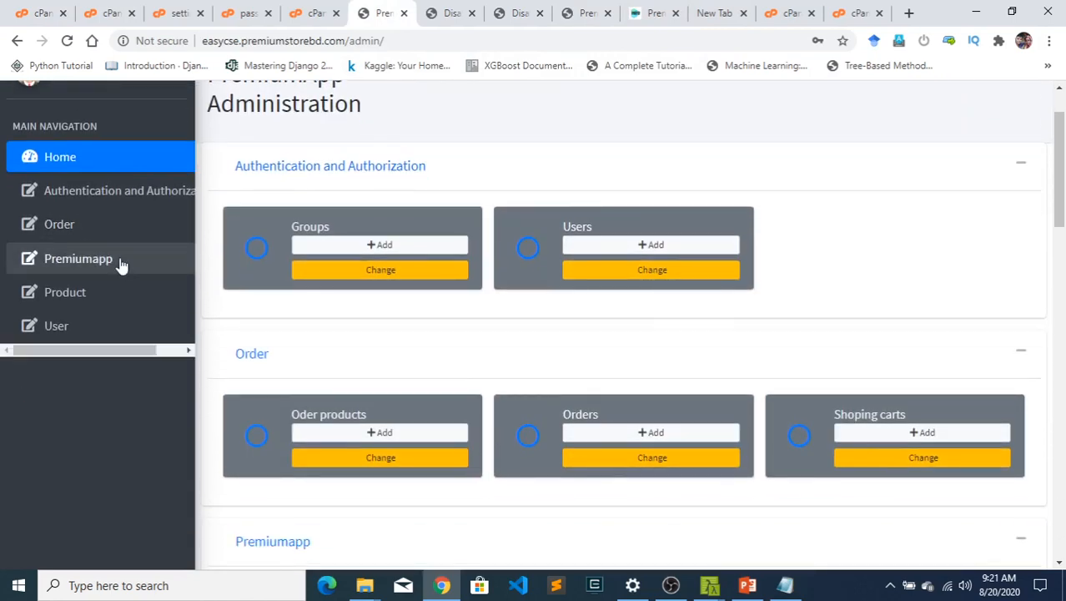
scroll(129, 265, "up", 1)
scroll(129, 265, "down", 2)
scroll(131, 263, "up", 1)
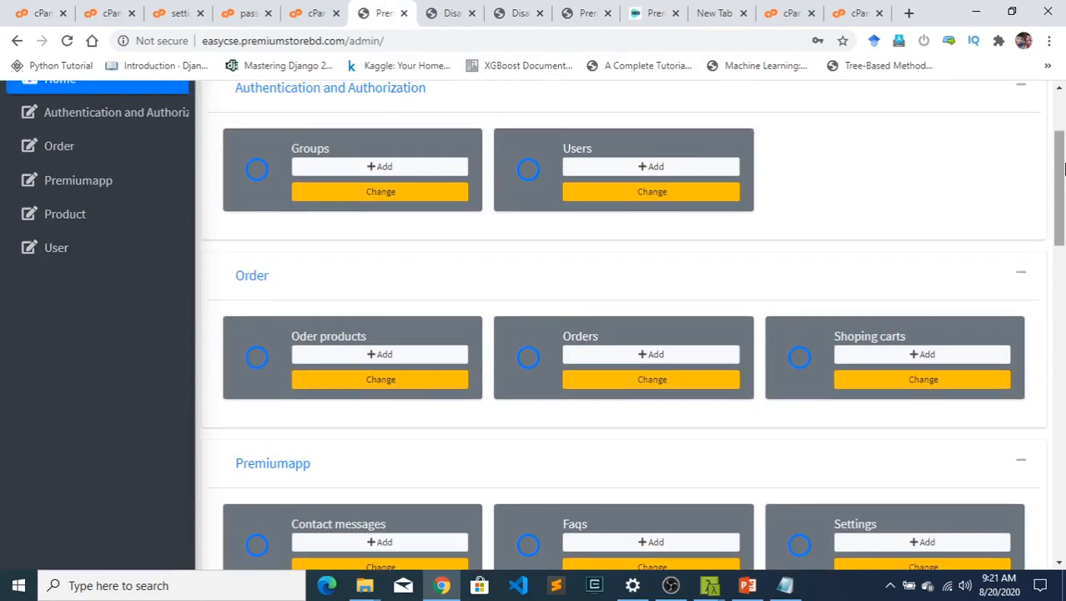
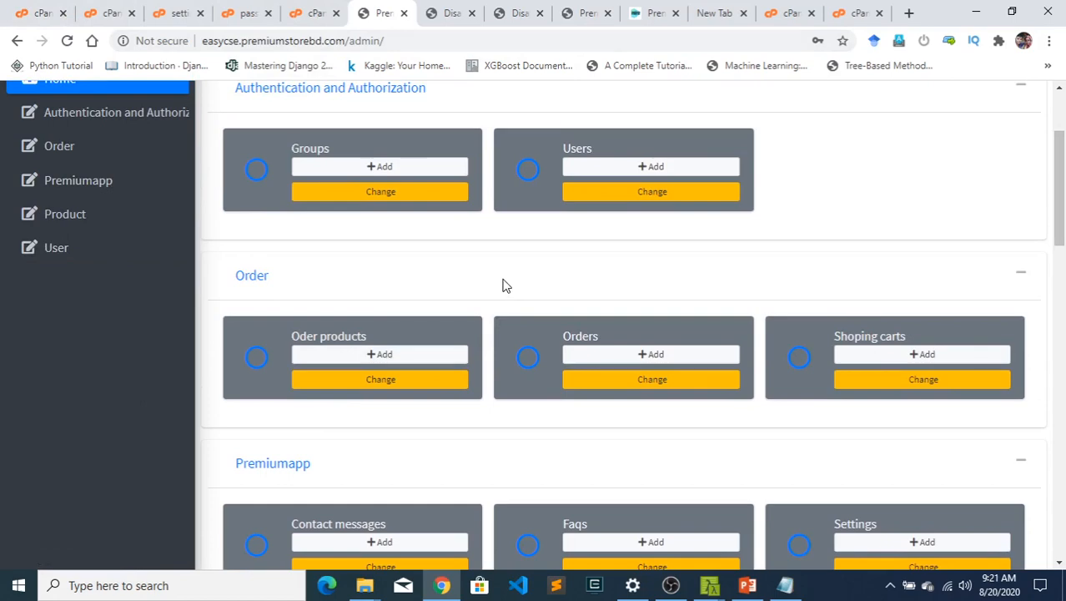
- Look at PremiumStore.zip in the local ecom folder and return to the live site's admin dashboard in the browser
key("ctrl+j")
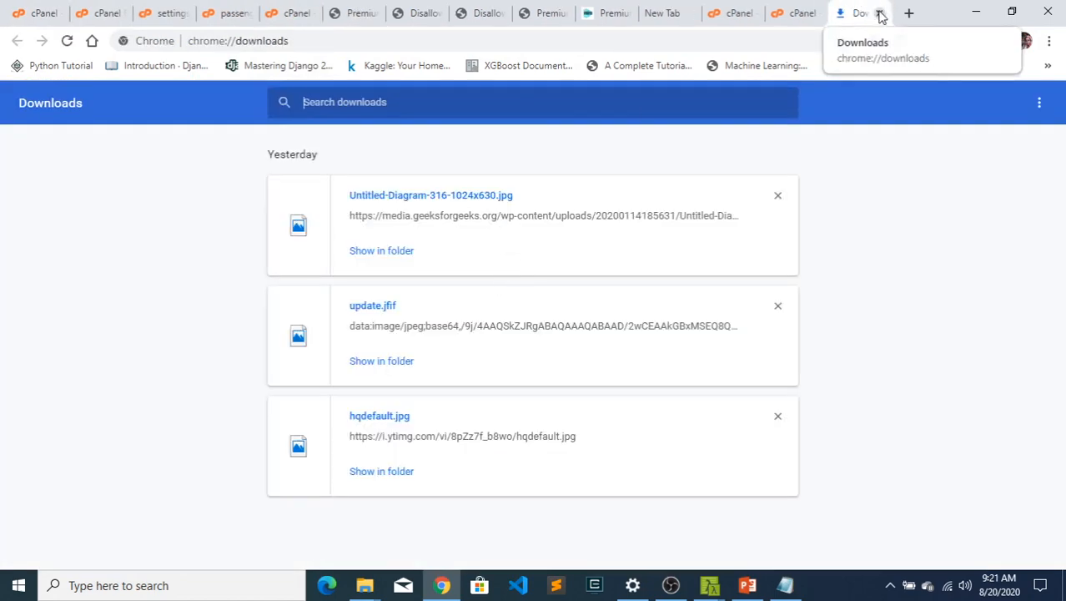
left_click(880, 13)
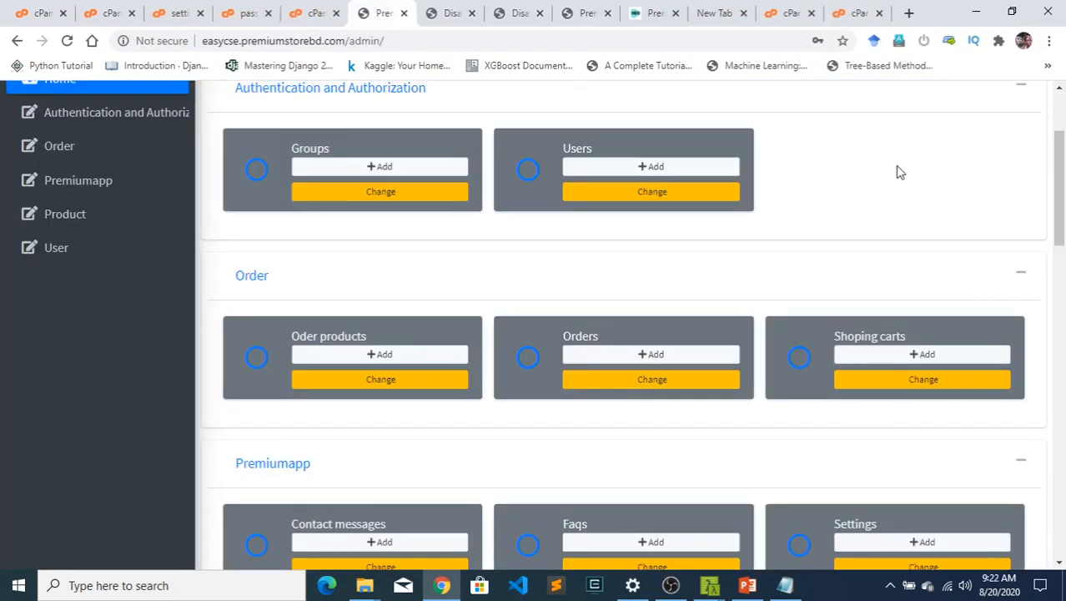
left_click(974, 12)
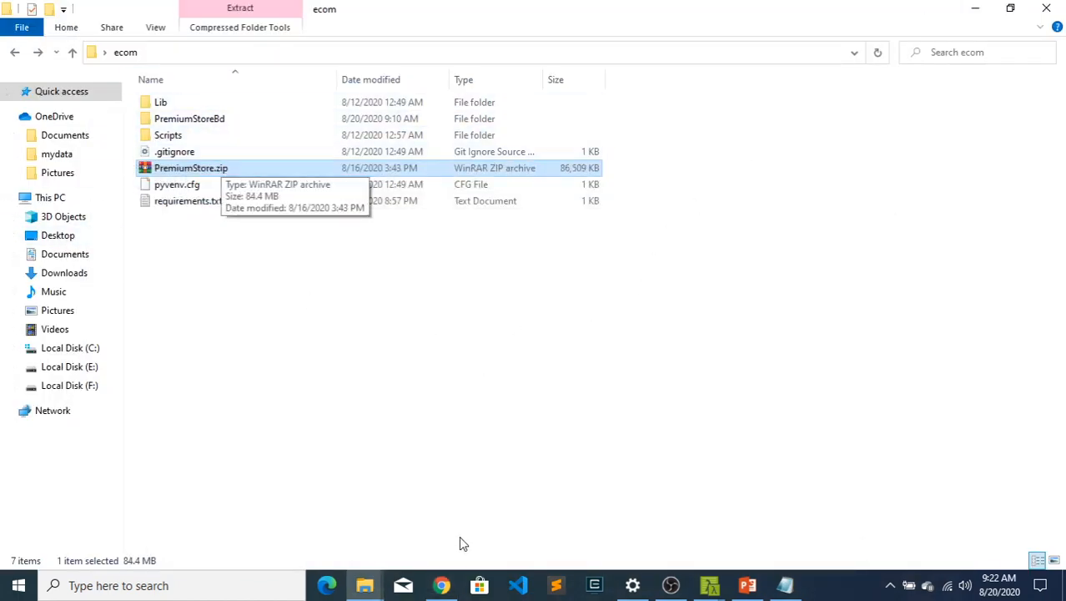
left_click(441, 585)
scroll(367, 234, "up", 2)
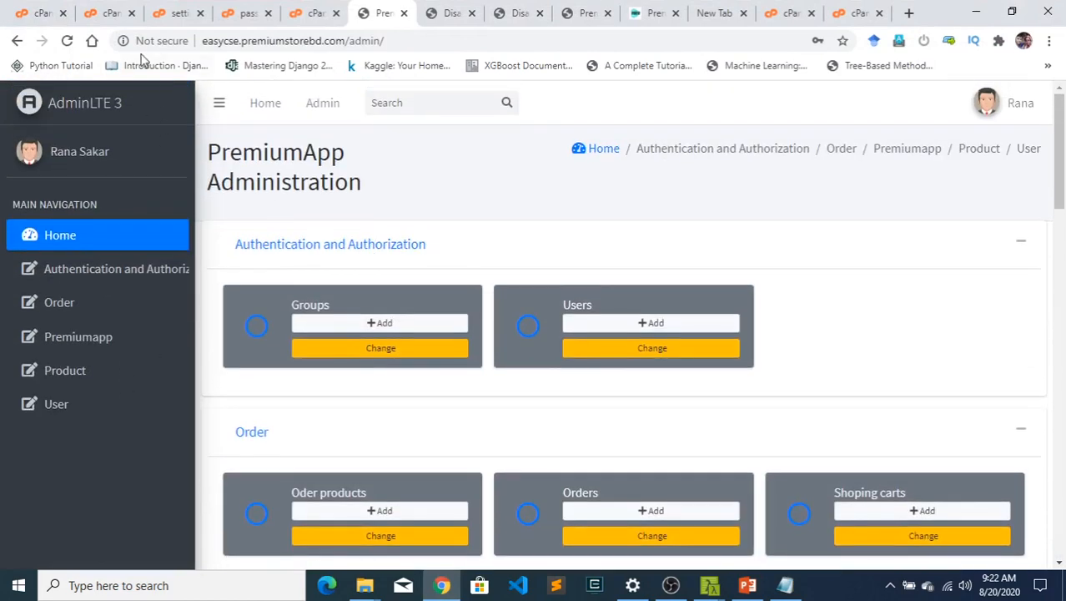
- Review cPanel's Python application creation form, from the easycsebangla application root to the environment variables
left_click(847, 13)
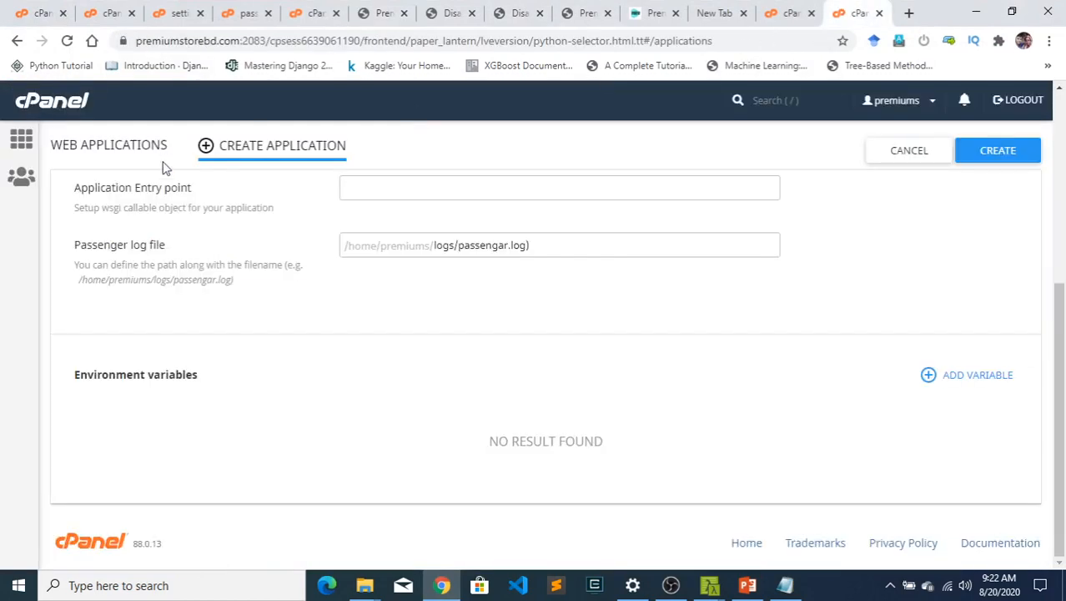
scroll(171, 184, "up", 4)
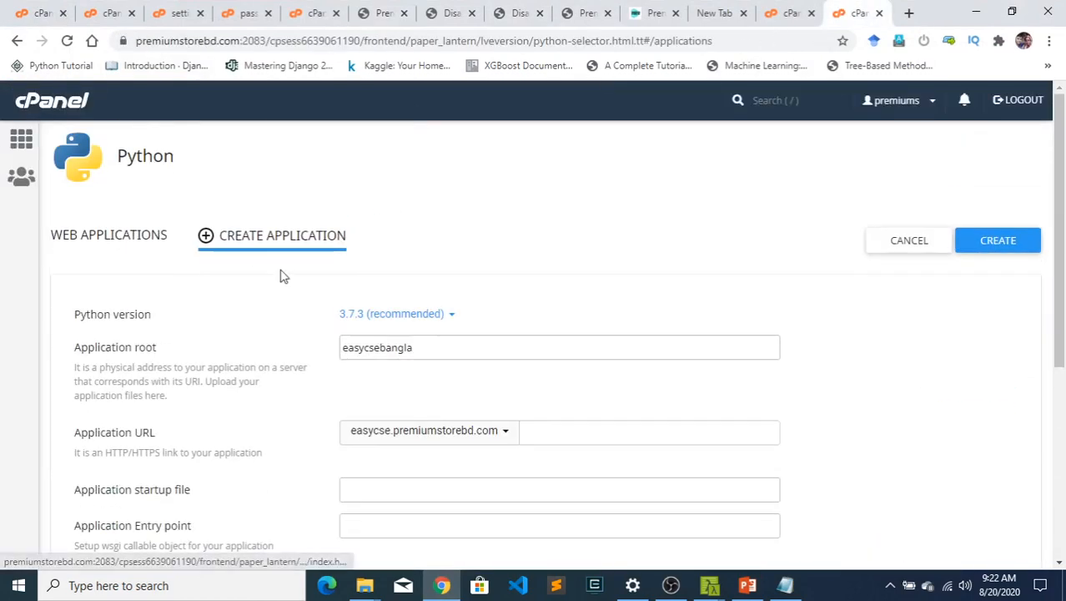
scroll(280, 276, "down", 1)
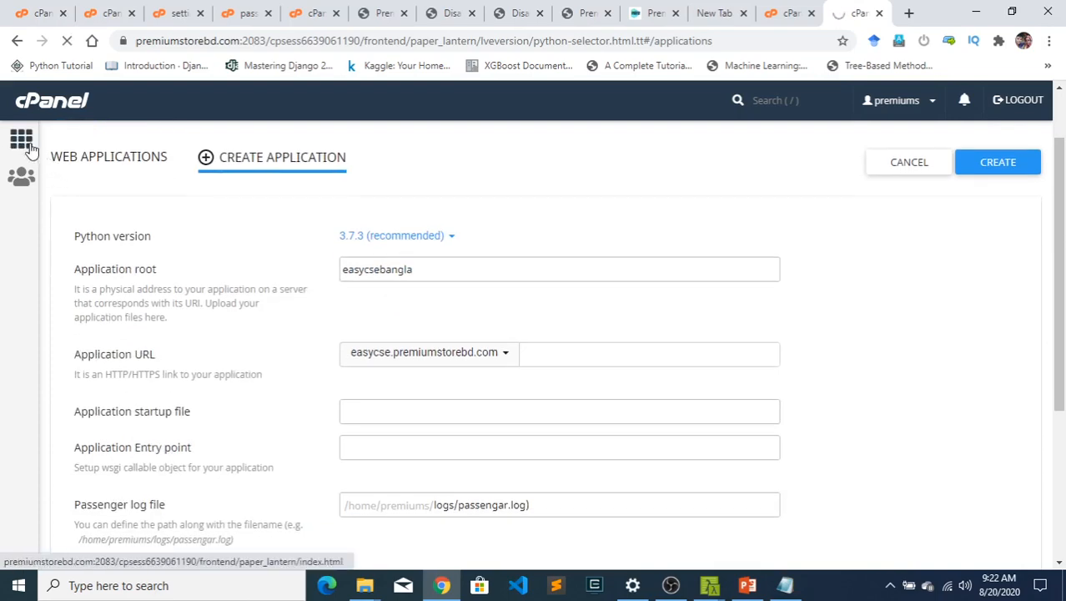
scroll(218, 226, "down", 3)
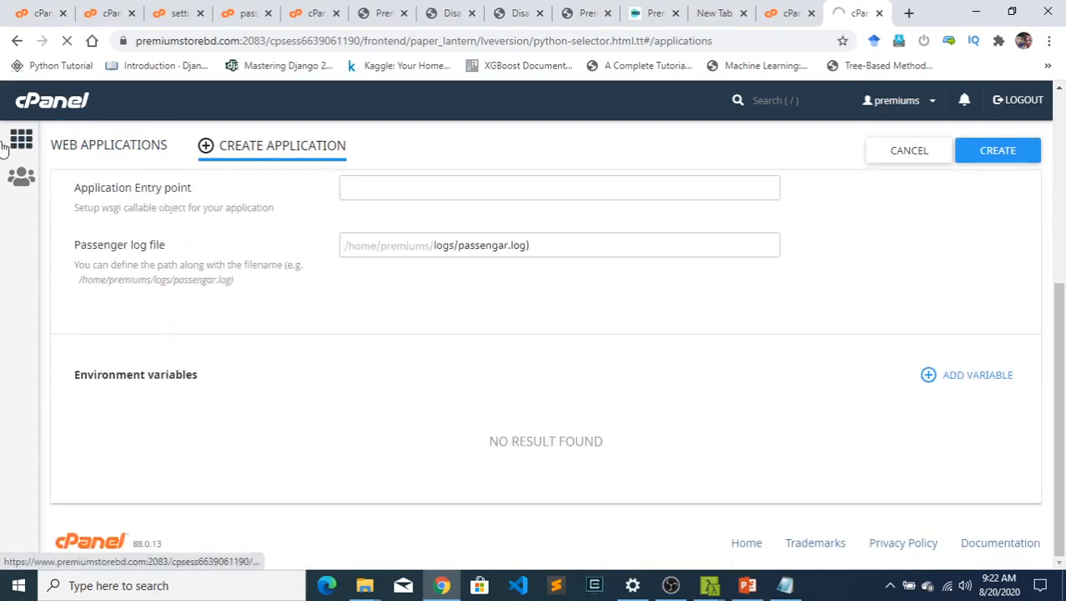
- Return to cPanel's main page and look through its tool sections, including Domains and Setup Python App
left_click(19, 143)
scroll(262, 436, "down", 10)
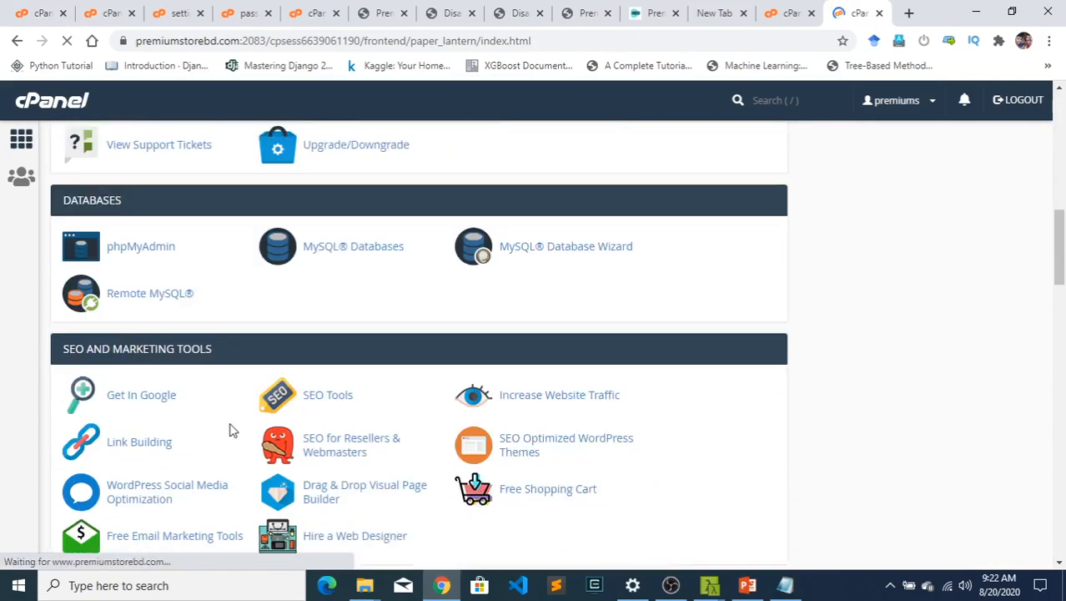
scroll(336, 245, "down", 5)
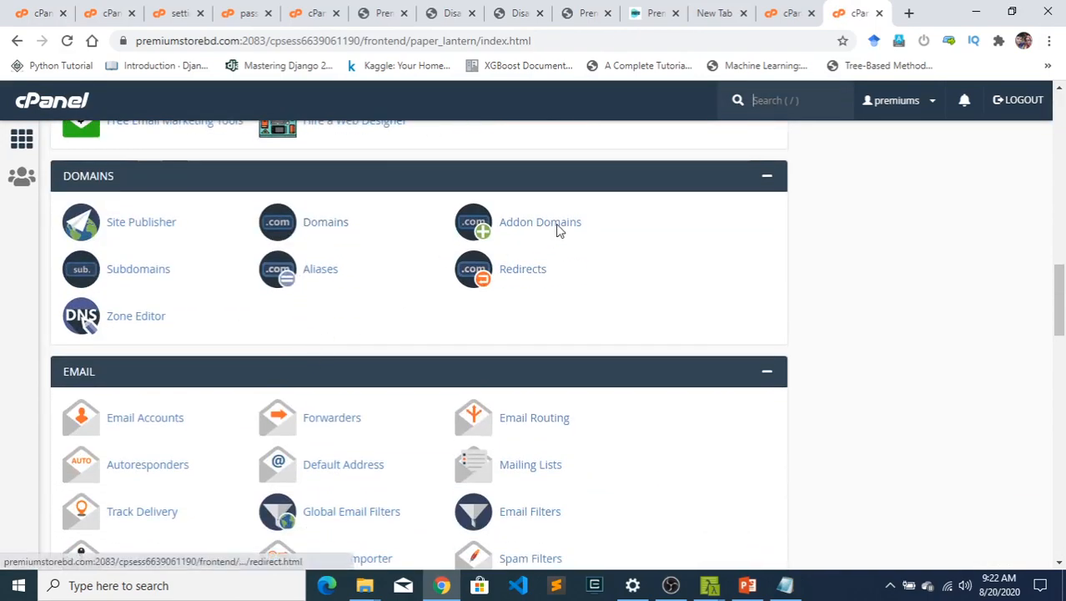
scroll(231, 313, "up", 15)
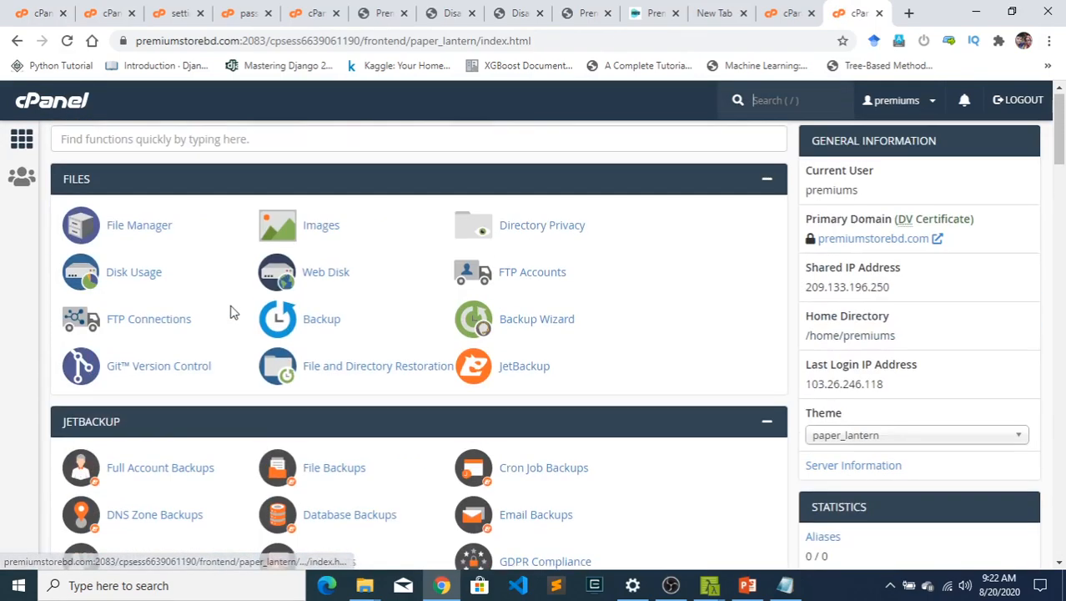
scroll(232, 322, "down", 20)
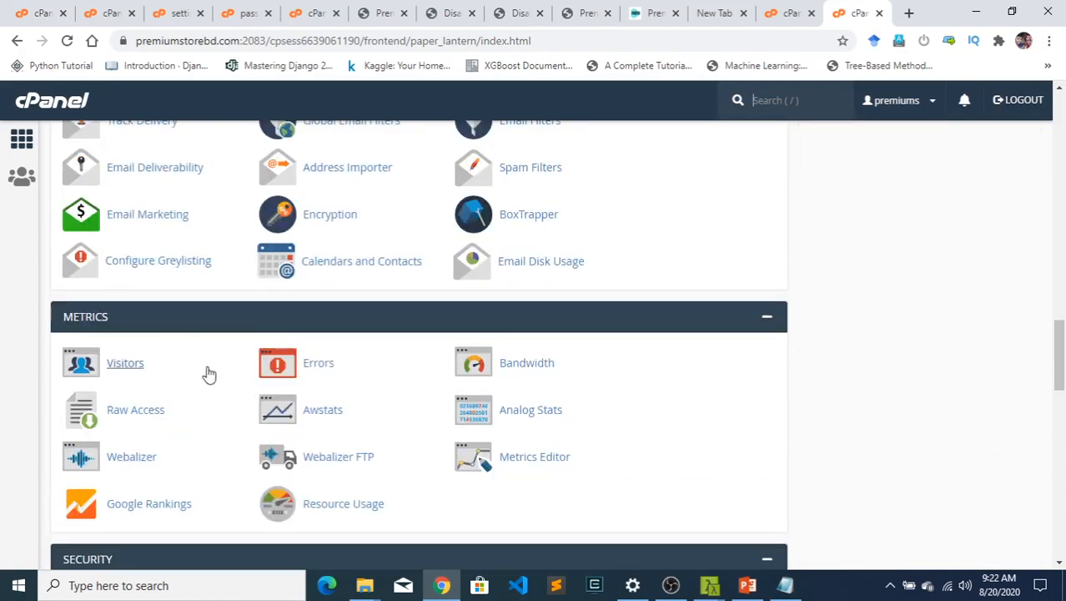
scroll(174, 403, "down", 5)
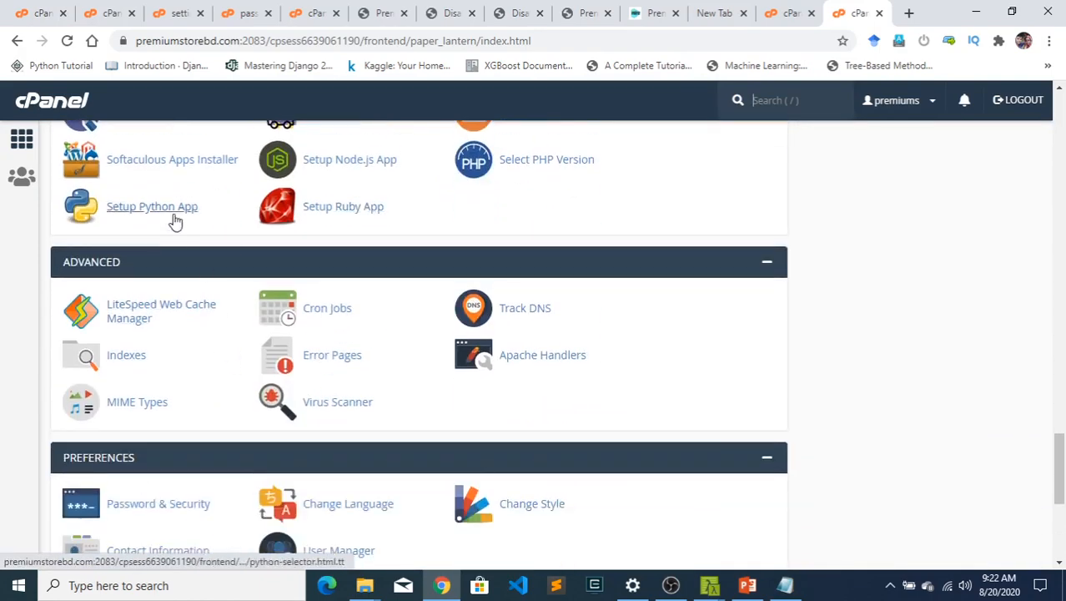
scroll(193, 219, "up", 6)
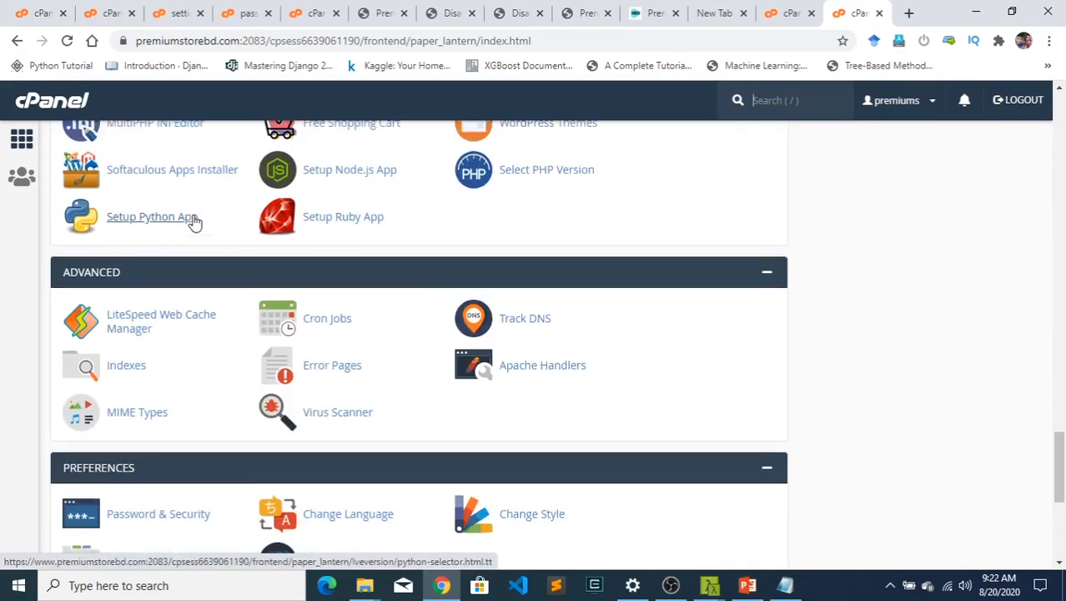
scroll(191, 217, "up", 2)
scroll(188, 215, "down", 7)
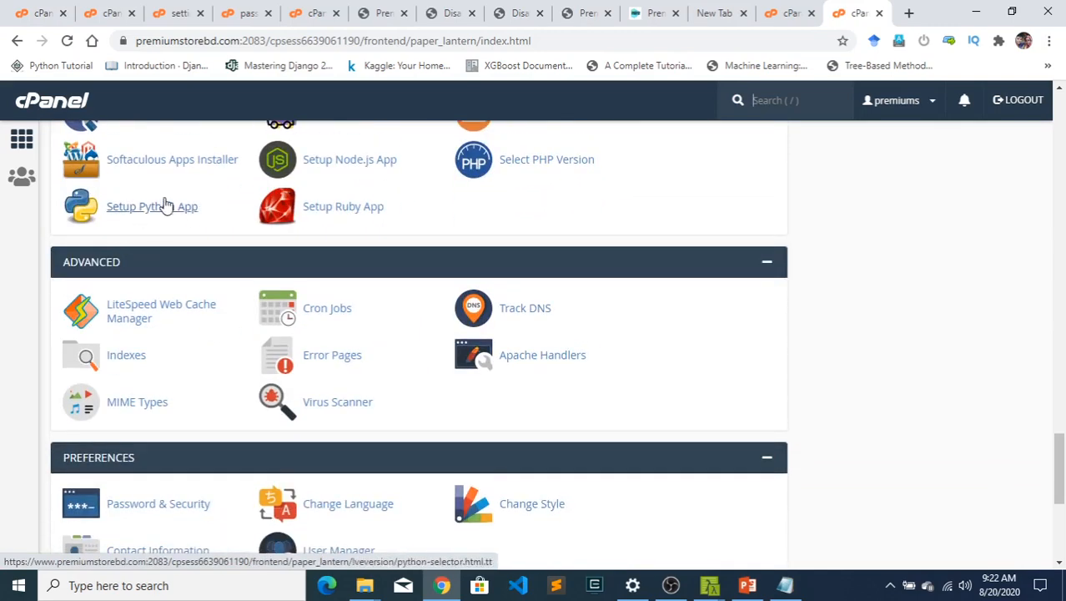
- Open Setup Python App, look at the Subdomains page, and return to the Python web applications page
left_click(173, 218)
left_click(808, 8)
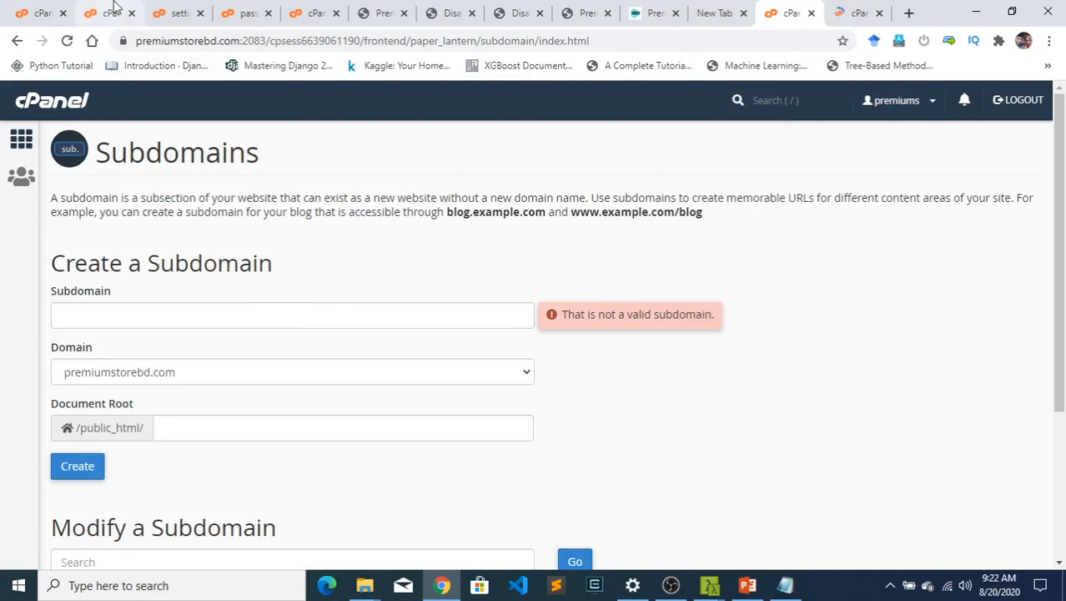
left_click(855, 13)
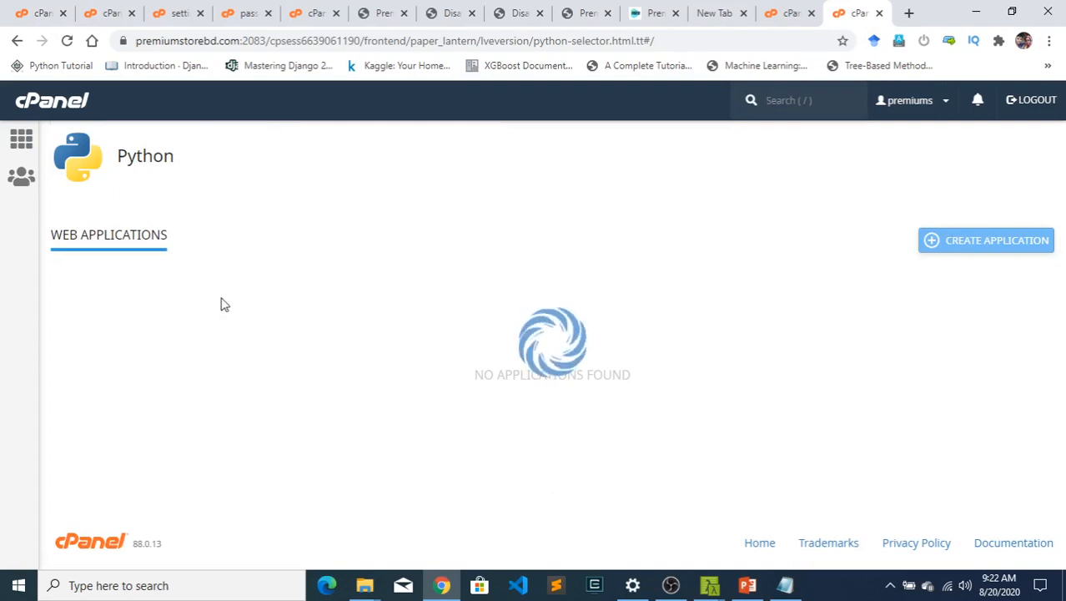
- Open cPanel's File Manager and show the contents of the easycsebangla folder
left_click(35, 11)
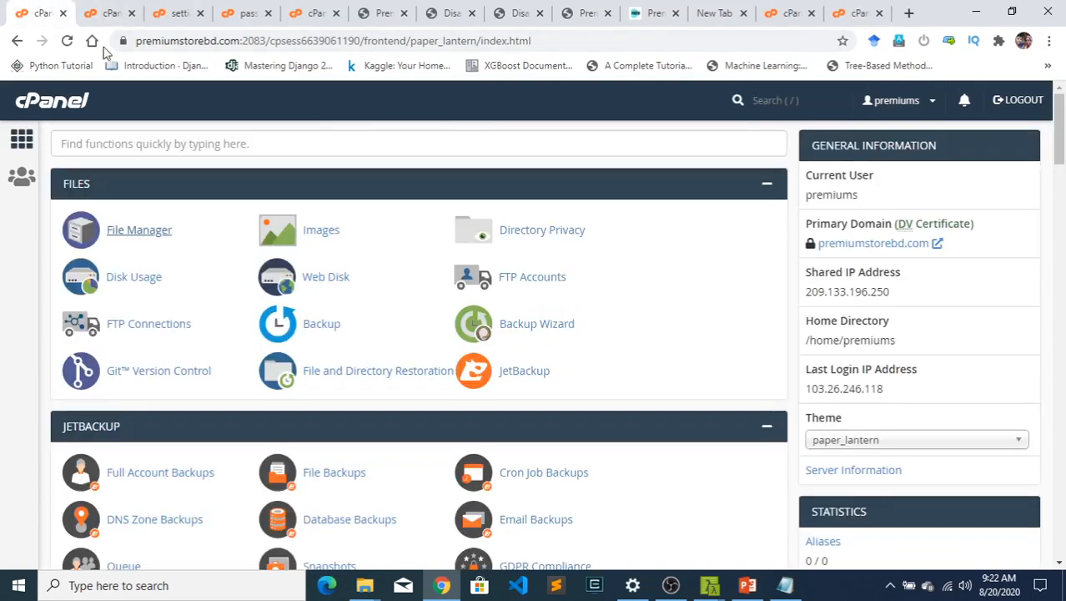
left_click(144, 230)
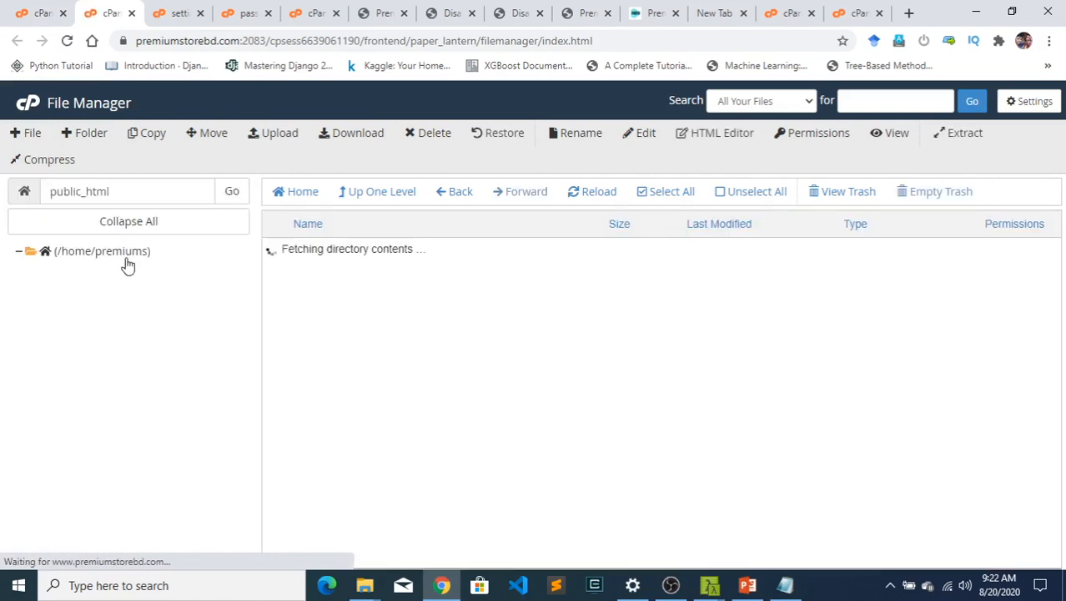
scroll(90, 328, "up", 3)
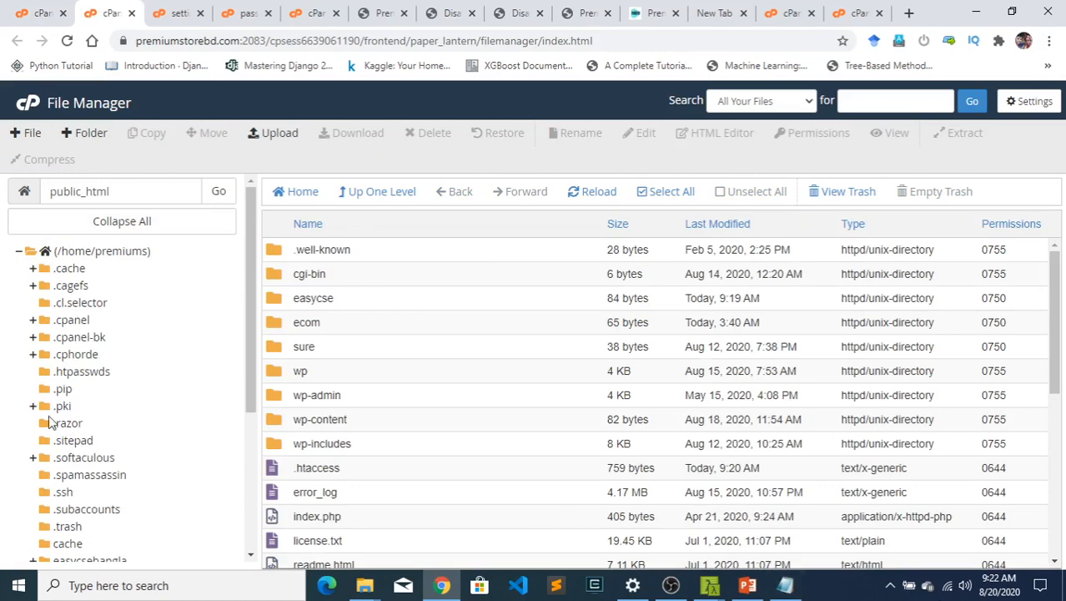
scroll(53, 424, "down", 4)
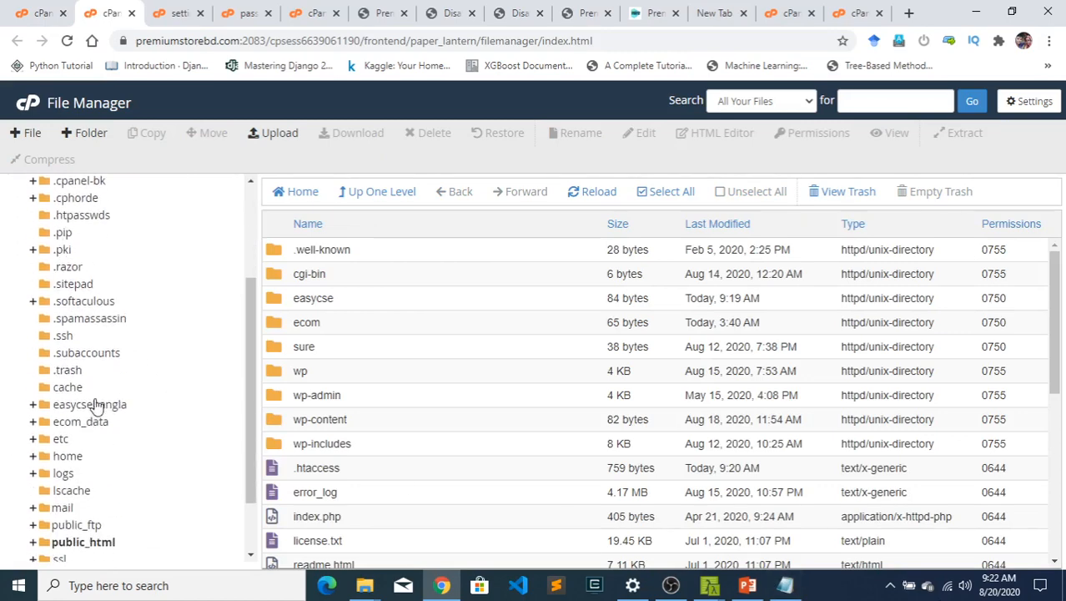
left_click(96, 403)
scroll(394, 446, "down", 2)
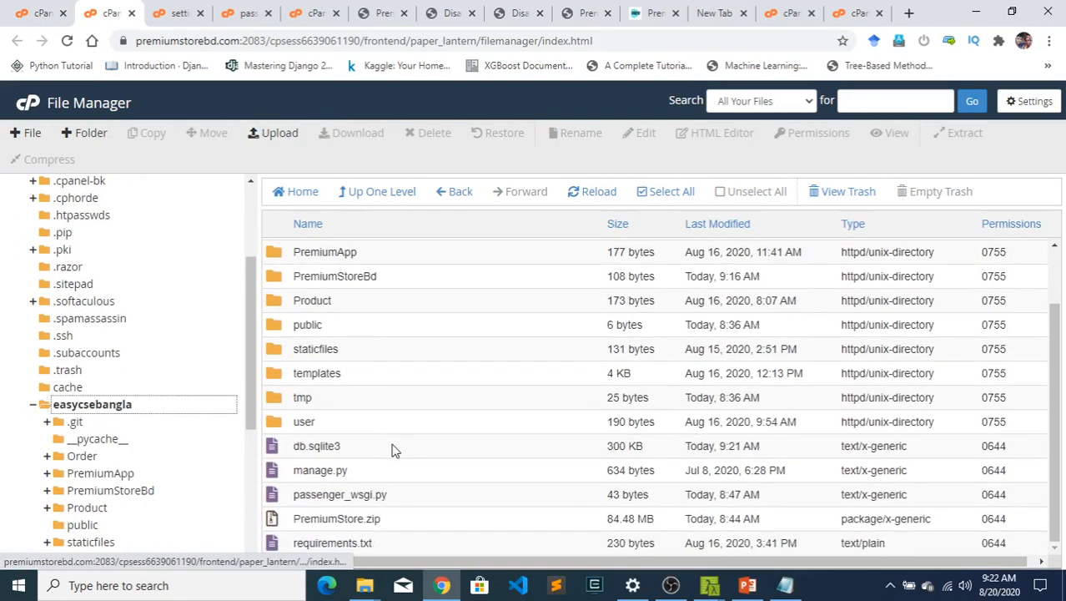
- Look at the file upload page for easycsebangla, then at the available actions for PremiumStore.zip
left_click(281, 139)
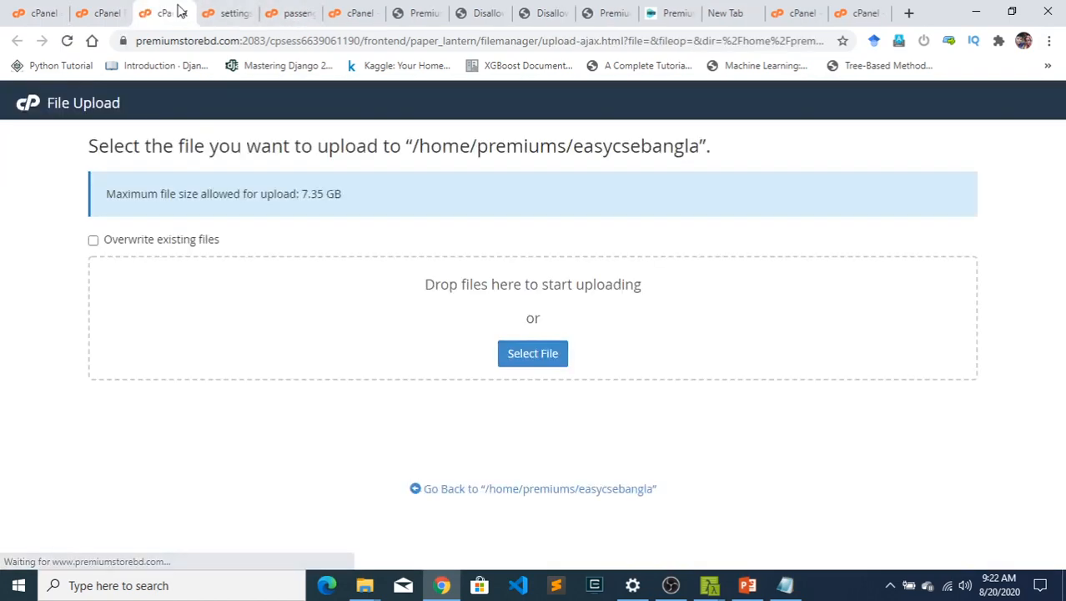
left_click(184, 14)
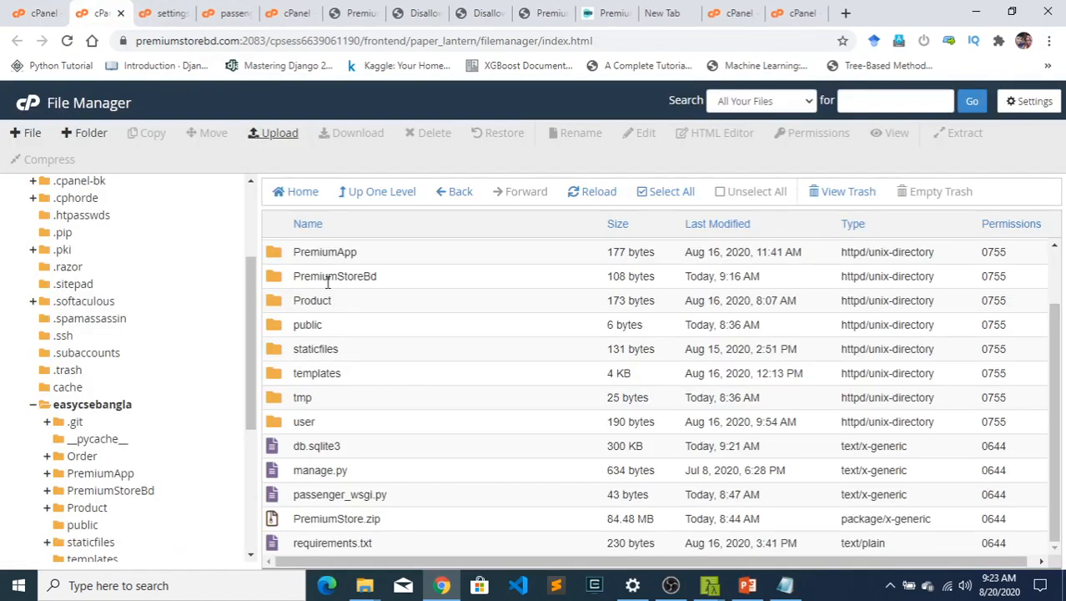
left_click(391, 523)
right_click(393, 523)
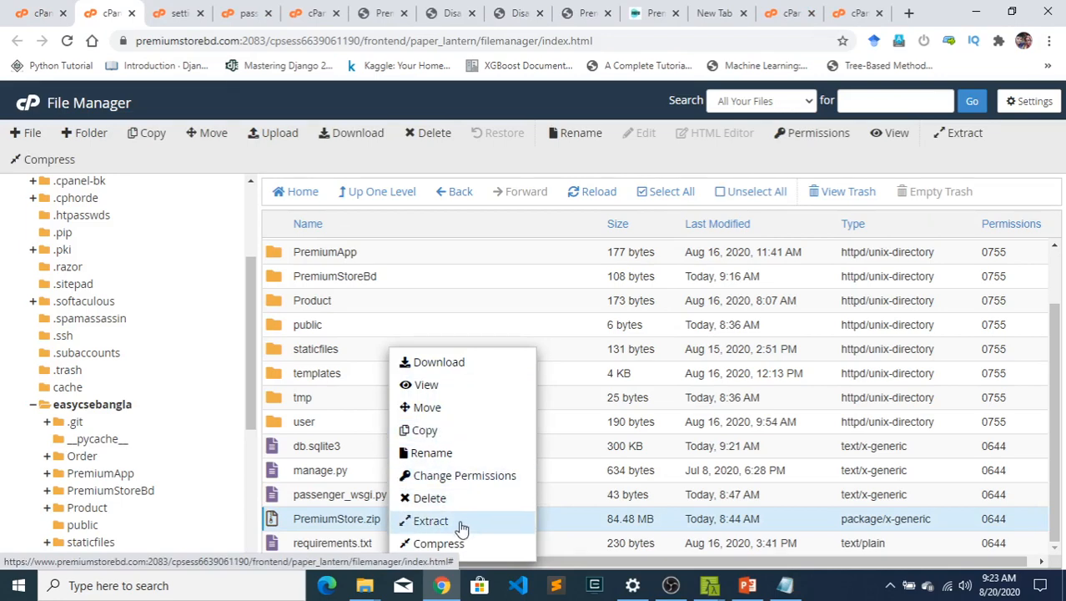
left_click(331, 346)
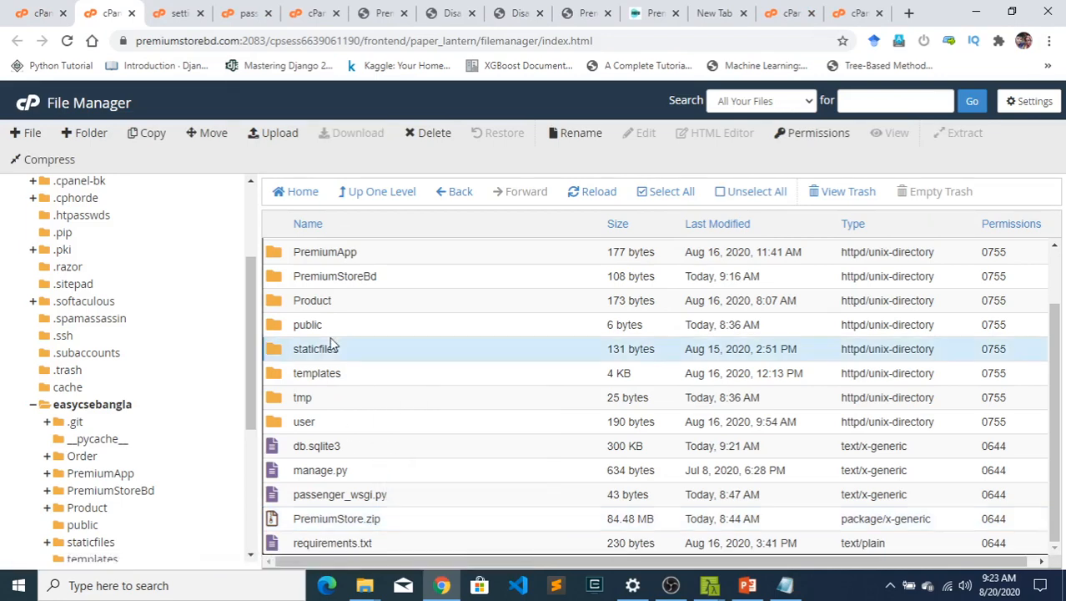
- Highlight the project's folders and files from PremiumApp through passenger_wsgi.py in easycsebangla
left_click_drag(277, 249, 382, 457)
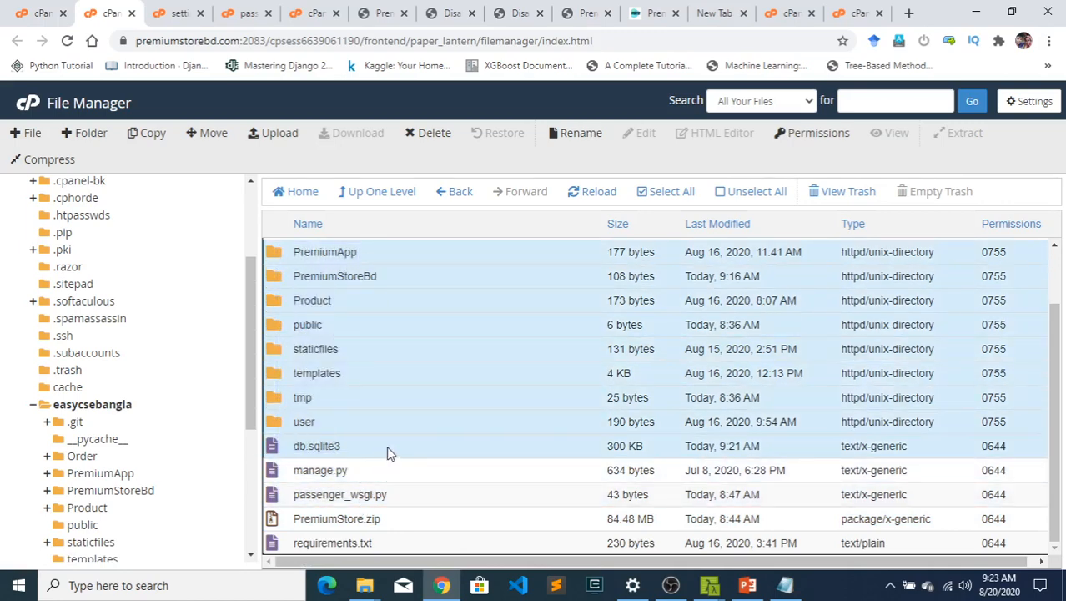
left_click(397, 403)
left_click_drag(281, 251, 387, 495)
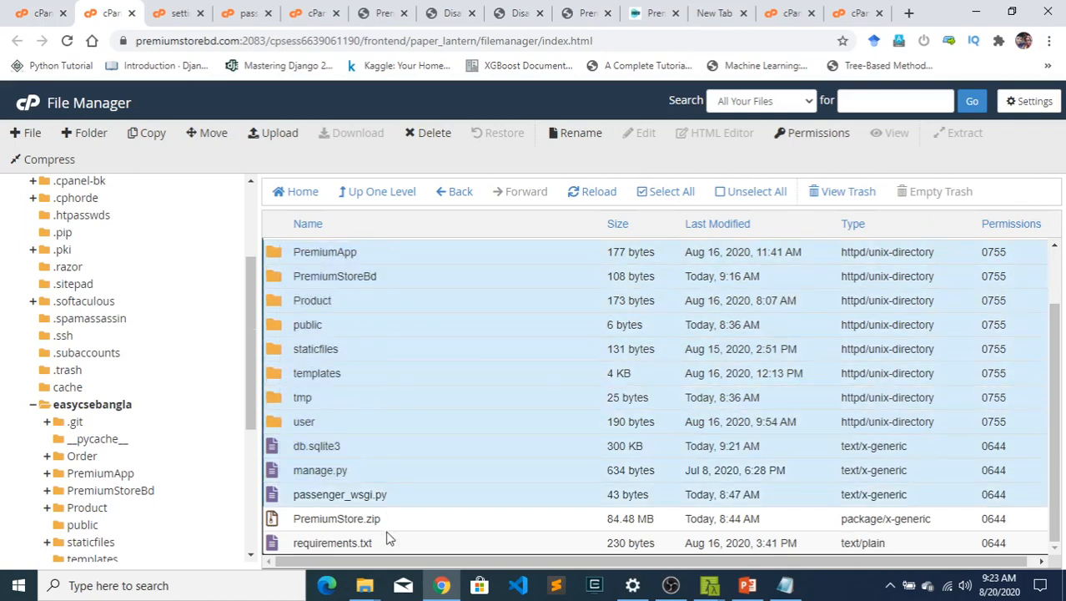
- Extract PremiumStore.zip into /easycsebangla and close the extraction results
left_click(386, 521)
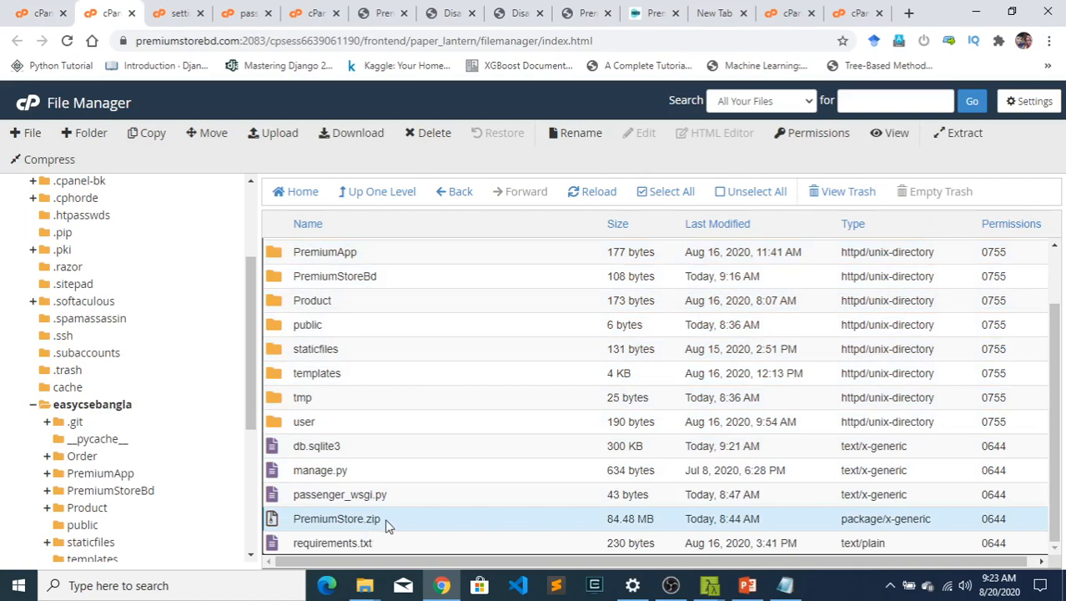
right_click(386, 524)
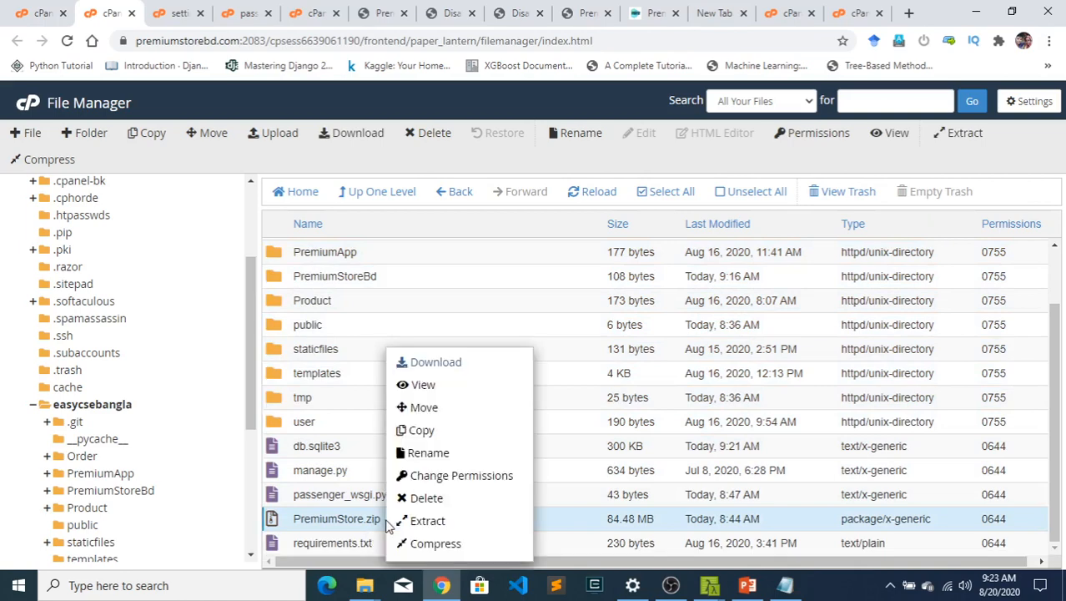
left_click(442, 521)
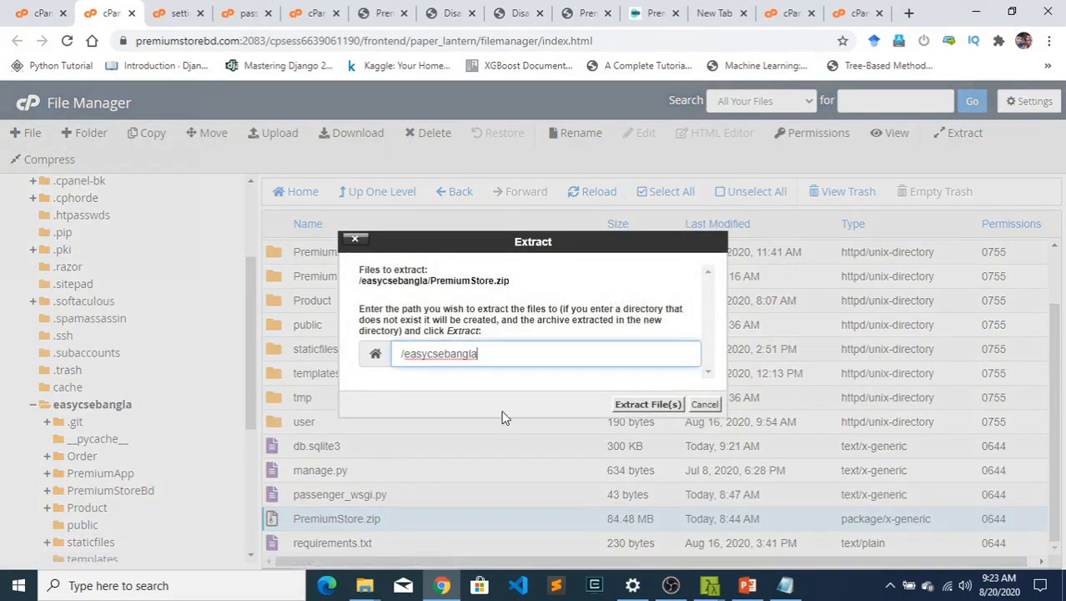
left_click(637, 408)
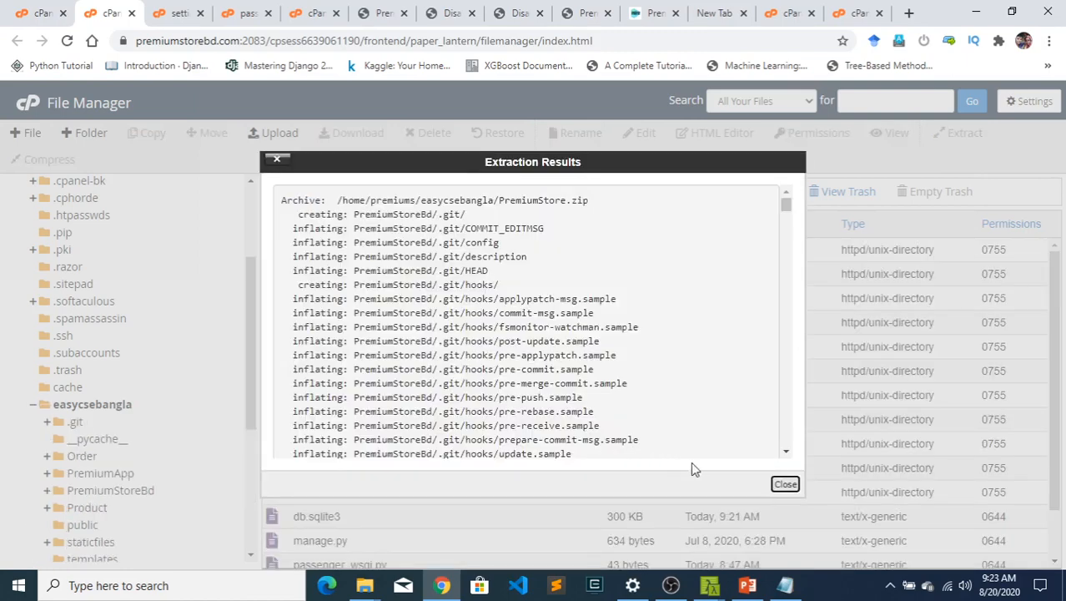
left_click(785, 484)
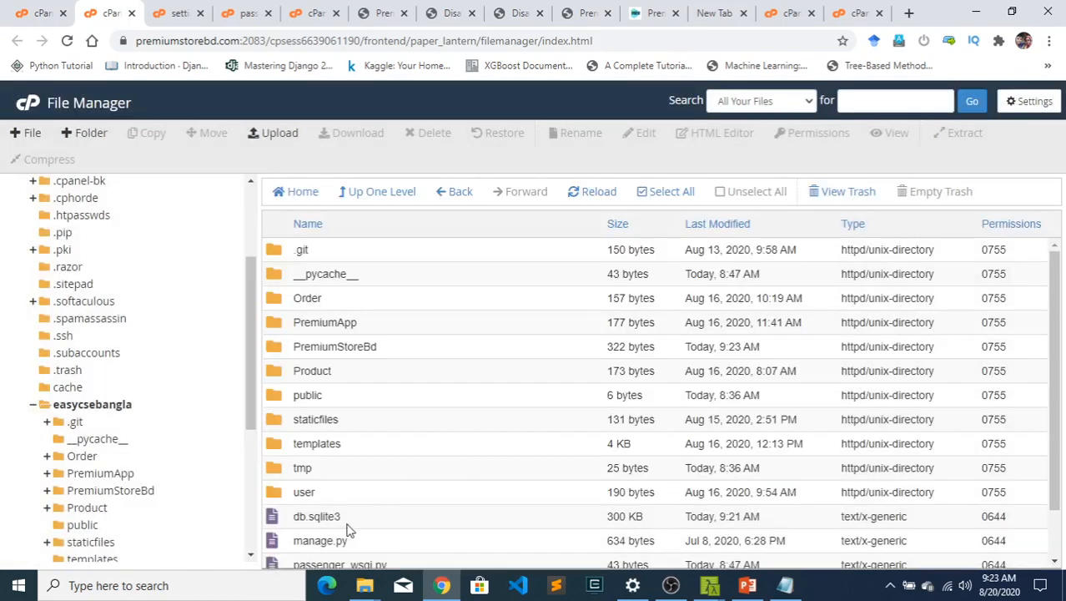
- Open the PremiumStoreBd folder inside easycsebangla to show the extracted project files
scroll(457, 384, "down", 1)
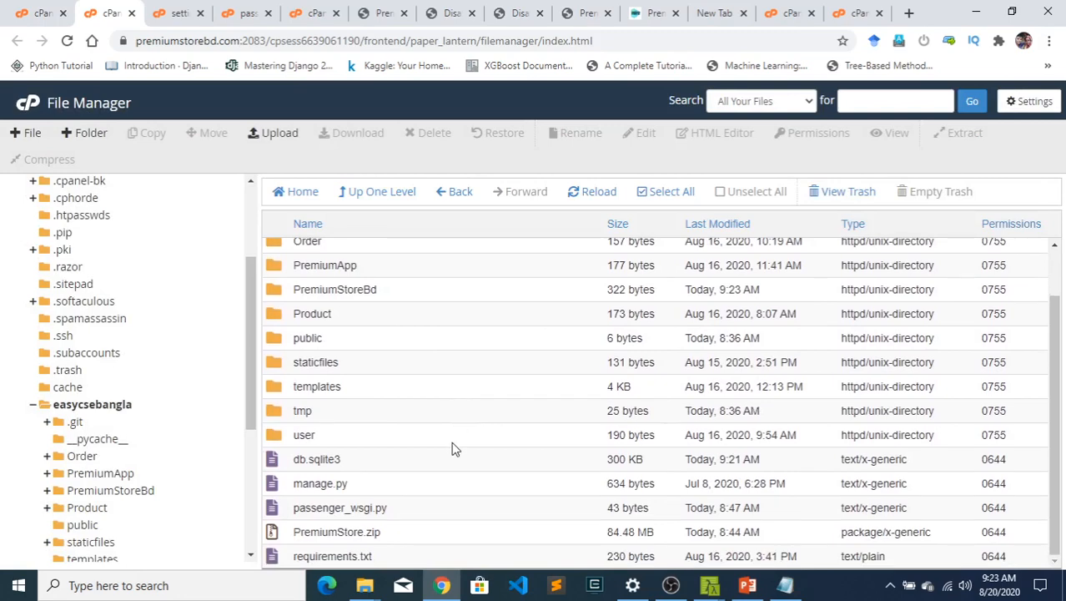
scroll(452, 447, "up", 1)
double_click(387, 346)
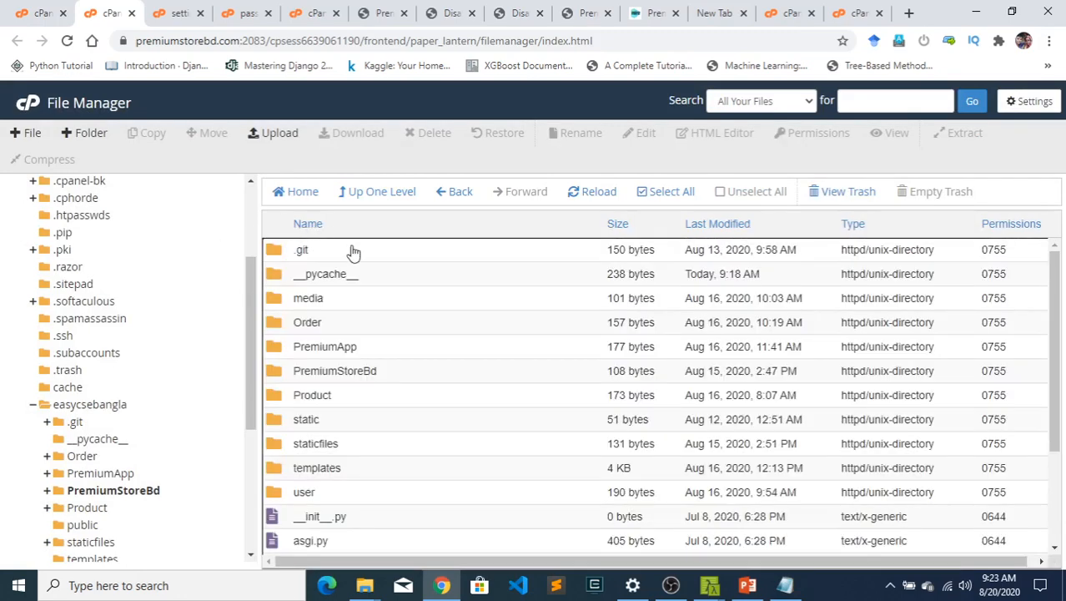
- Look through the extracted PremiumStoreBd folder, from its app folders down to settings.py, urls.py and wsgi.py
scroll(441, 416, "down", 3)
scroll(401, 423, "up", 3)
scroll(359, 354, "down", 3)
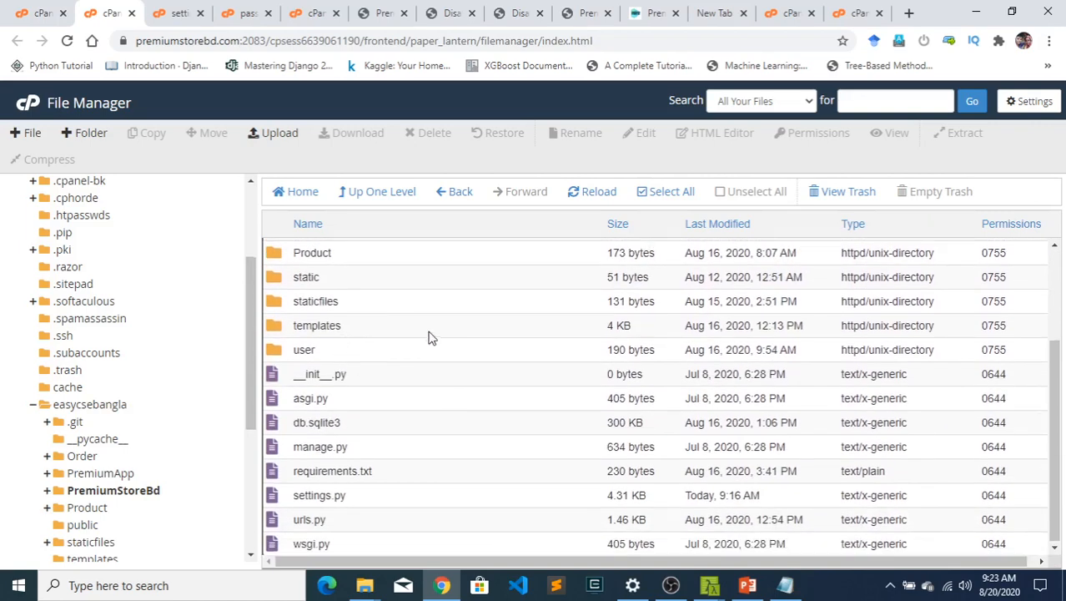
scroll(459, 346, "up", 3)
scroll(505, 375, "down", 3)
scroll(380, 367, "up", 3)
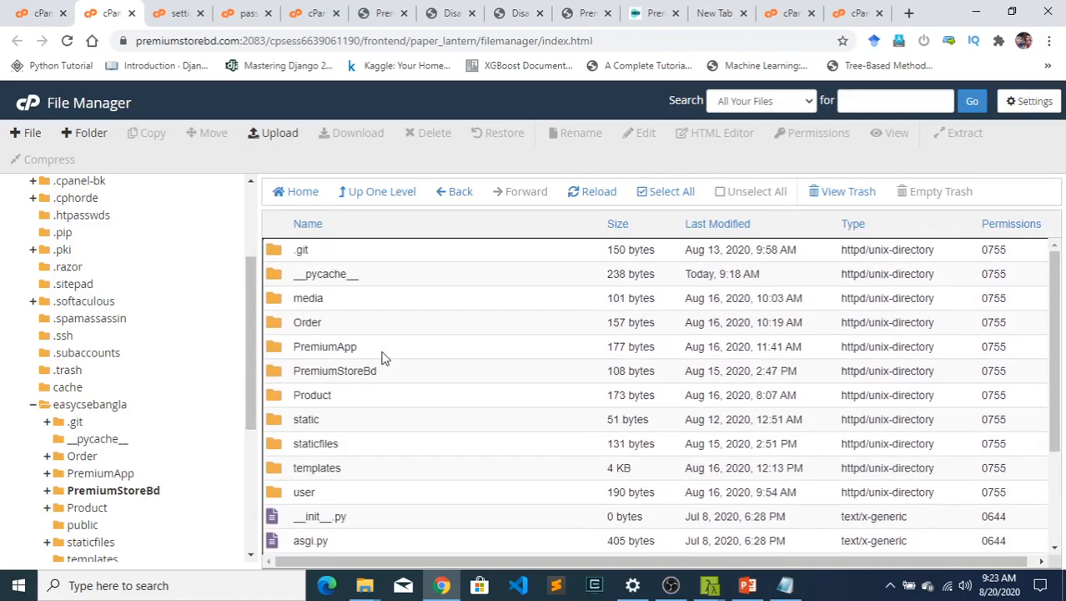
scroll(359, 334, "down", 3)
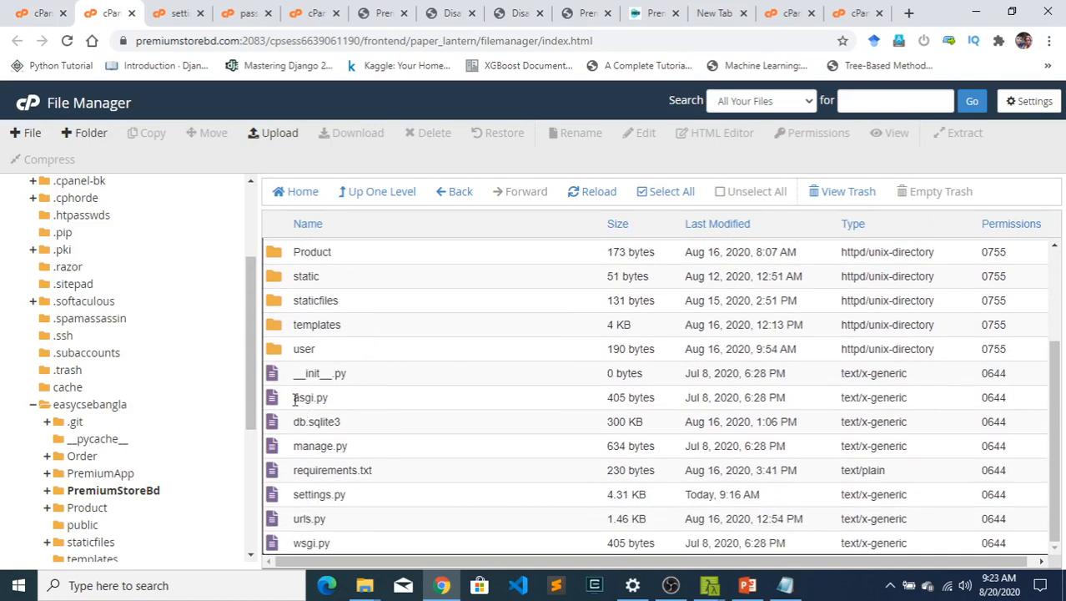
scroll(334, 334, "up", 3)
scroll(334, 334, "down", 3)
- Return to the easycsebangla folder, highlight its PremiumStoreBd folder and look over the surrounding project contents
left_click(369, 192)
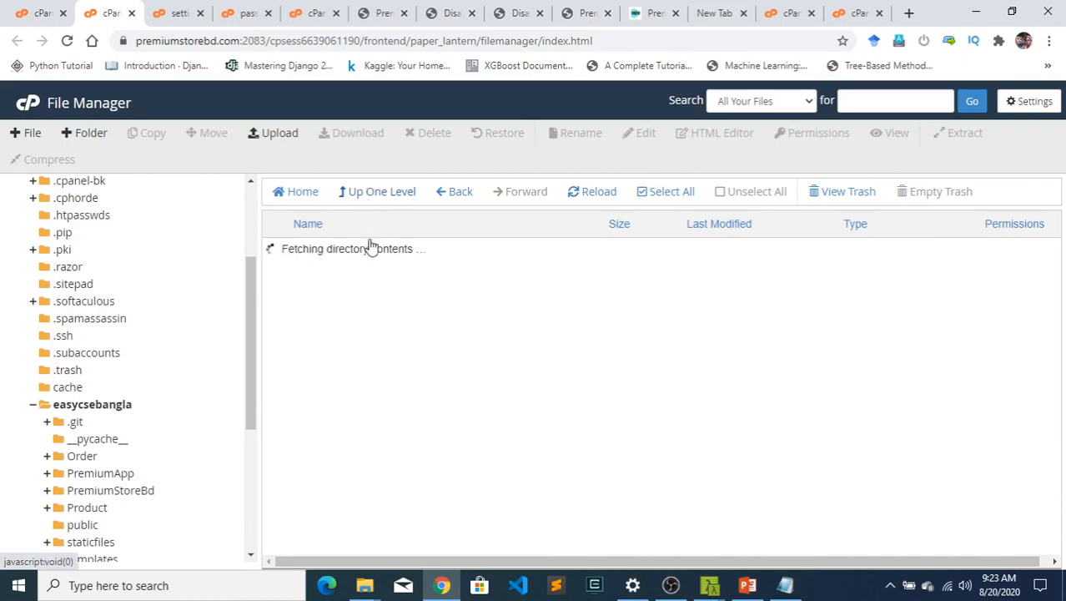
scroll(421, 373, "down", 2)
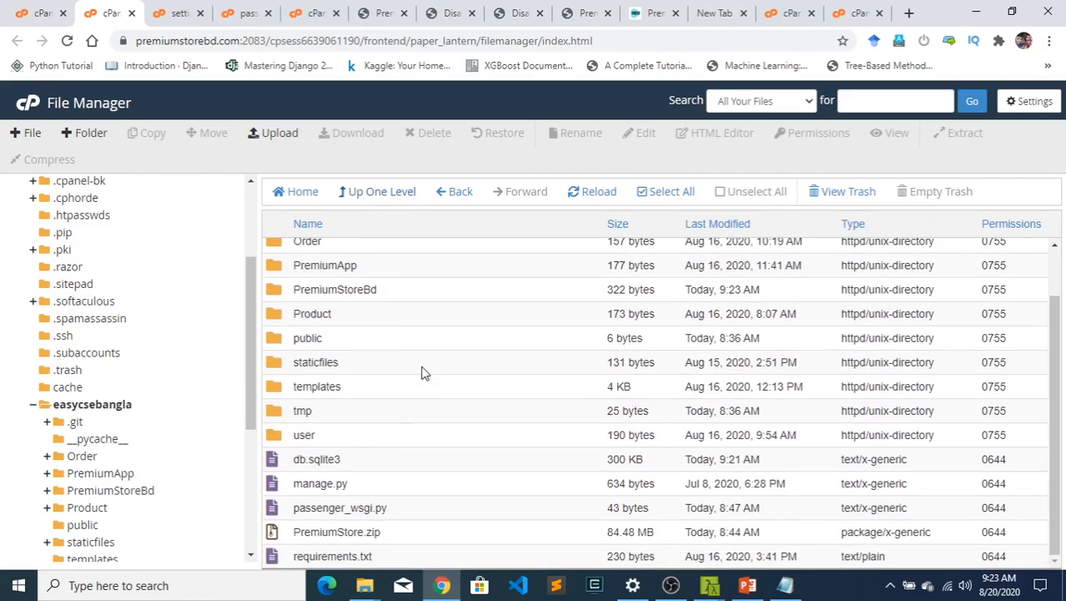
left_click(364, 287)
scroll(404, 349, "down", 1)
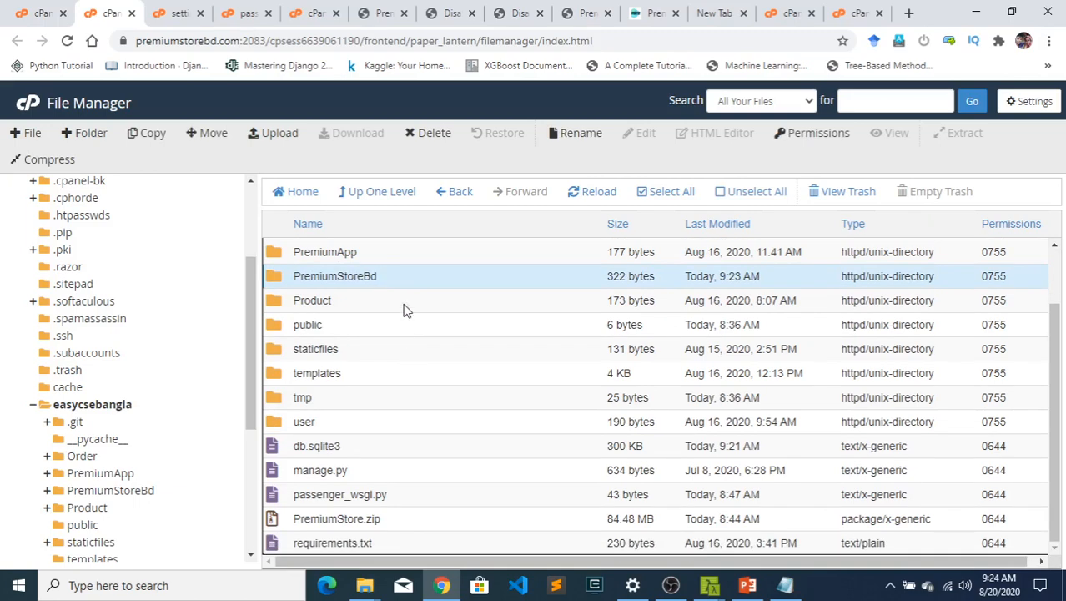
scroll(420, 532, "up", 1)
scroll(419, 521, "up", 1)
scroll(399, 302, "down", 3)
- Highlight passenger_wsgi.py in easycsebangla and review the rest of the folder listing
left_click(425, 500)
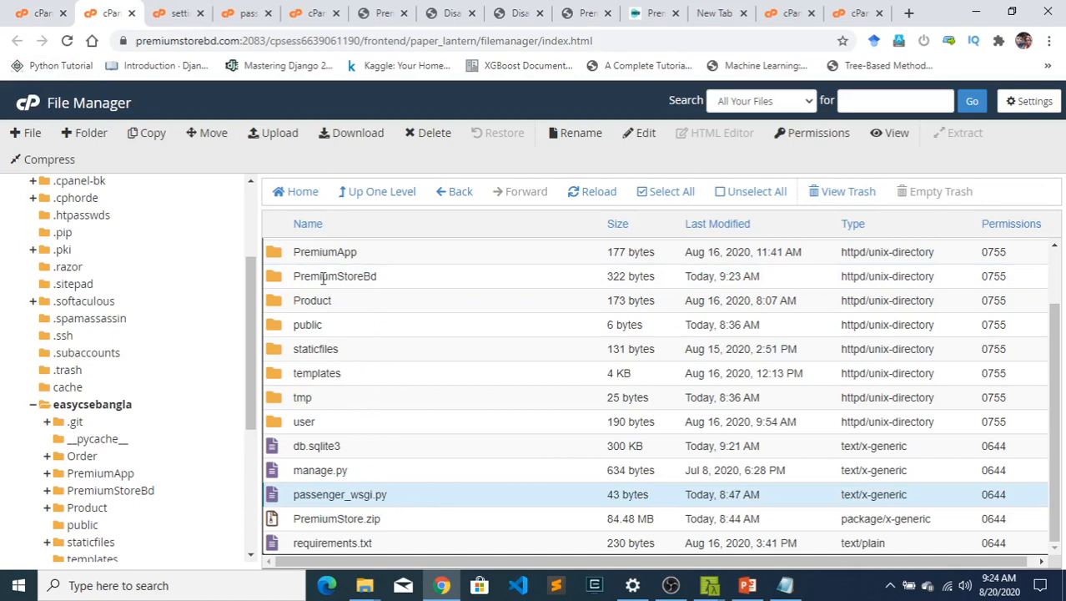
scroll(358, 423, "up", 1)
scroll(365, 422, "down", 1)
scroll(368, 422, "up", 1)
scroll(373, 424, "down", 1)
scroll(351, 463, "up", 1)
scroll(408, 397, "down", 1)
- Show the Subdomains page and open the easycse.premiumstorebd.com entry in the Python web applications list for editing
left_click(799, 13)
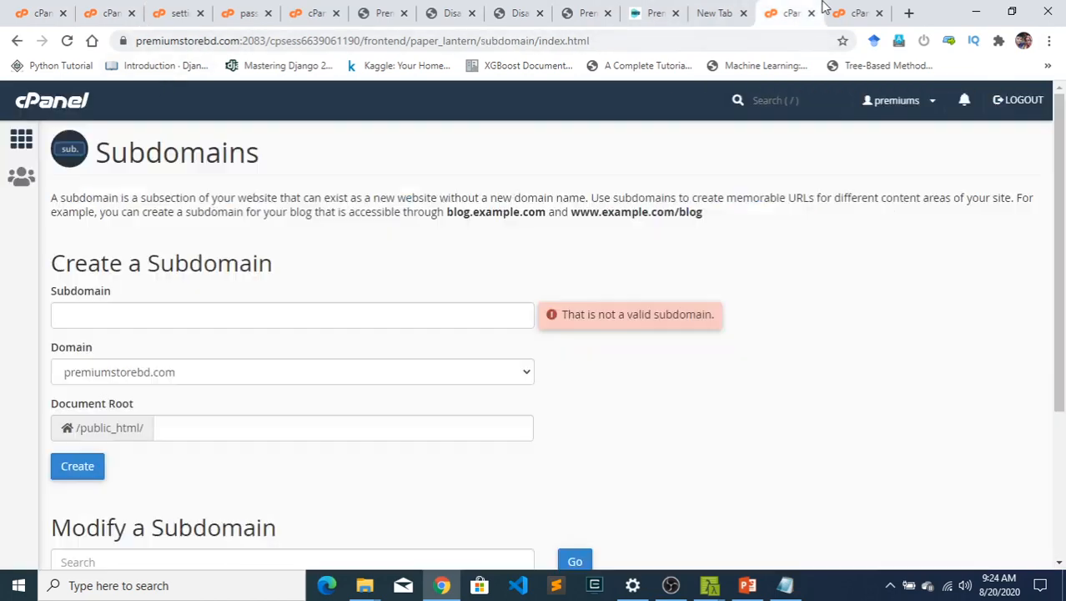
left_click(851, 13)
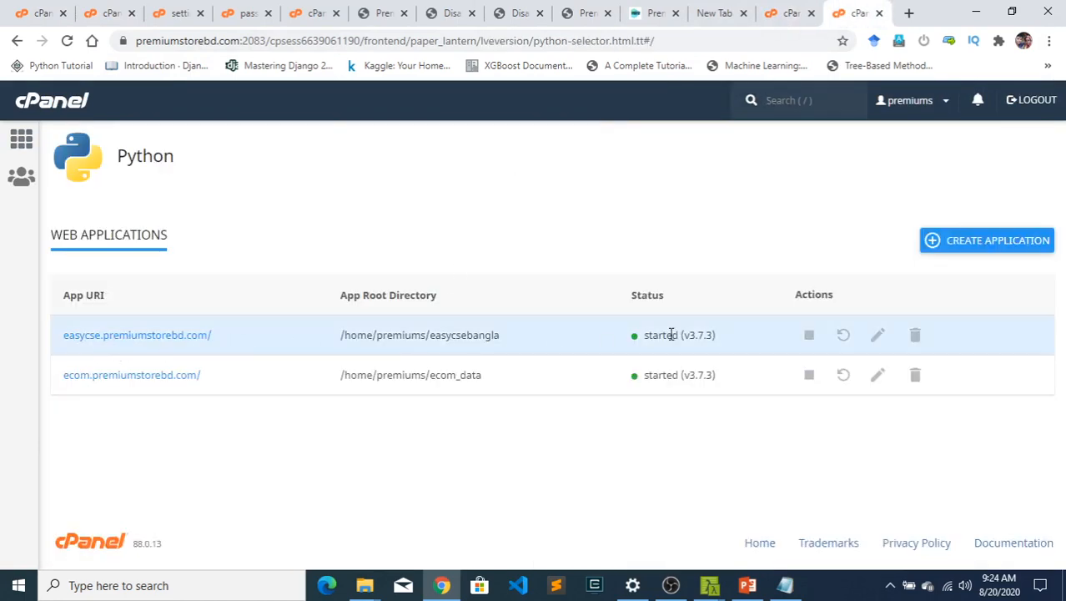
left_click(879, 336)
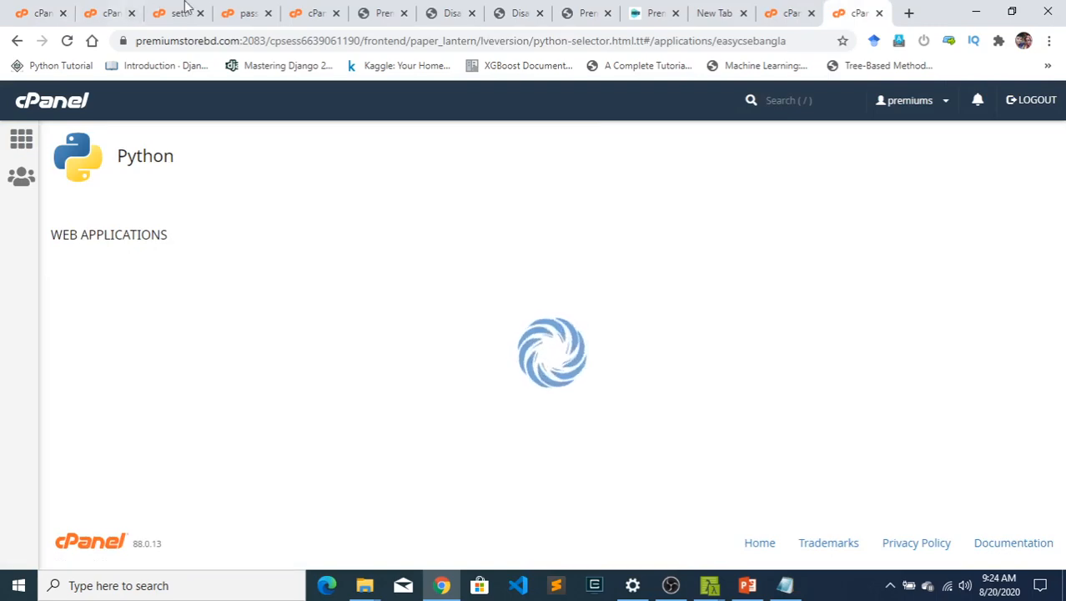
- Review the easycse application's configuration file and script execution settings, with a brief look at the site's admin dashboard
scroll(428, 381, "down", 6)
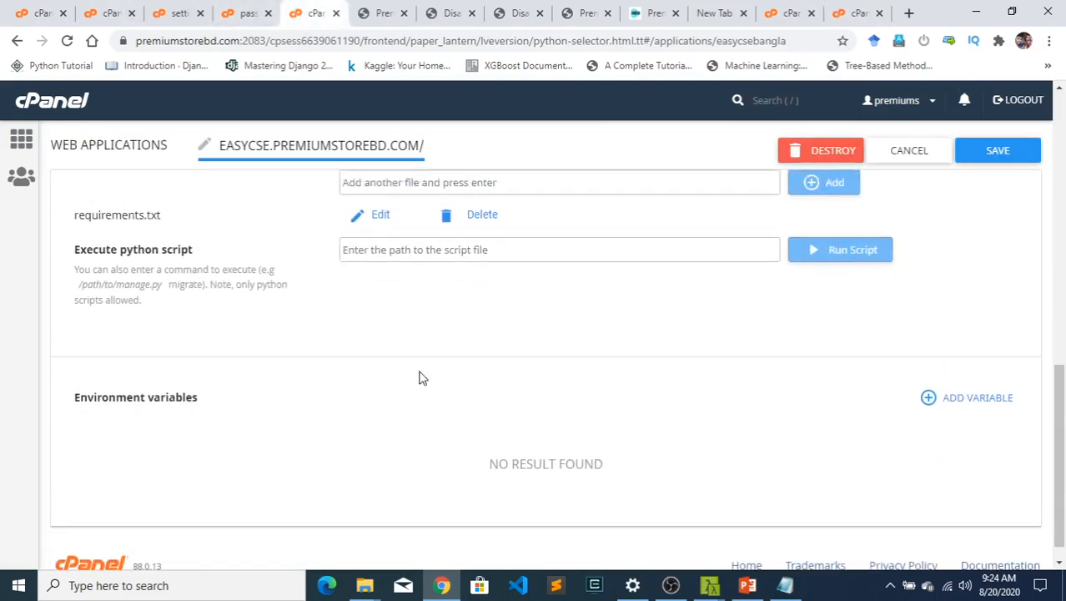
scroll(421, 377, "up", 3)
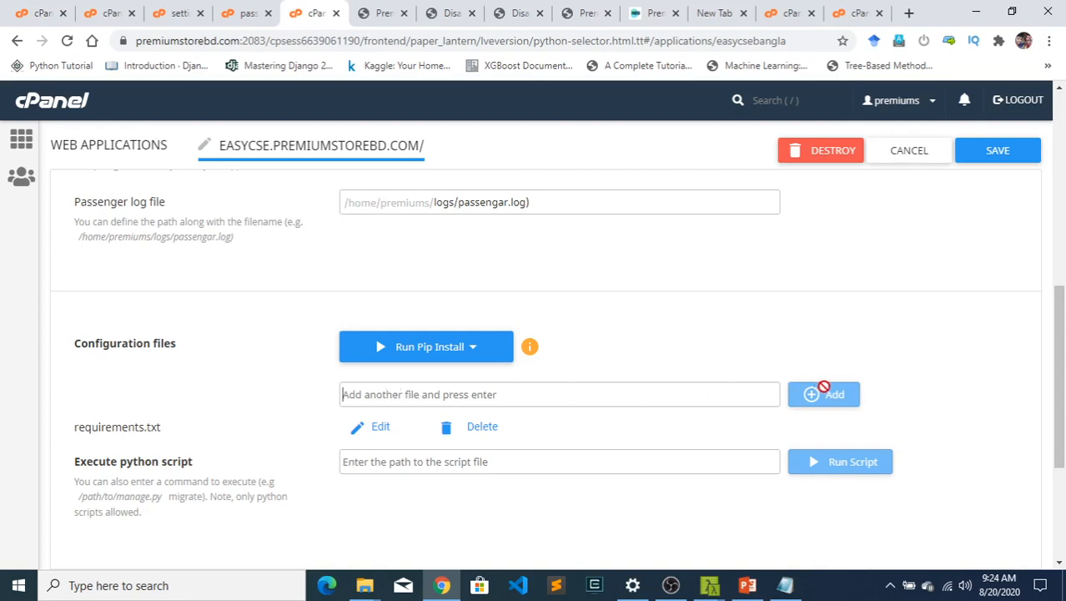
scroll(467, 417, "down", 1)
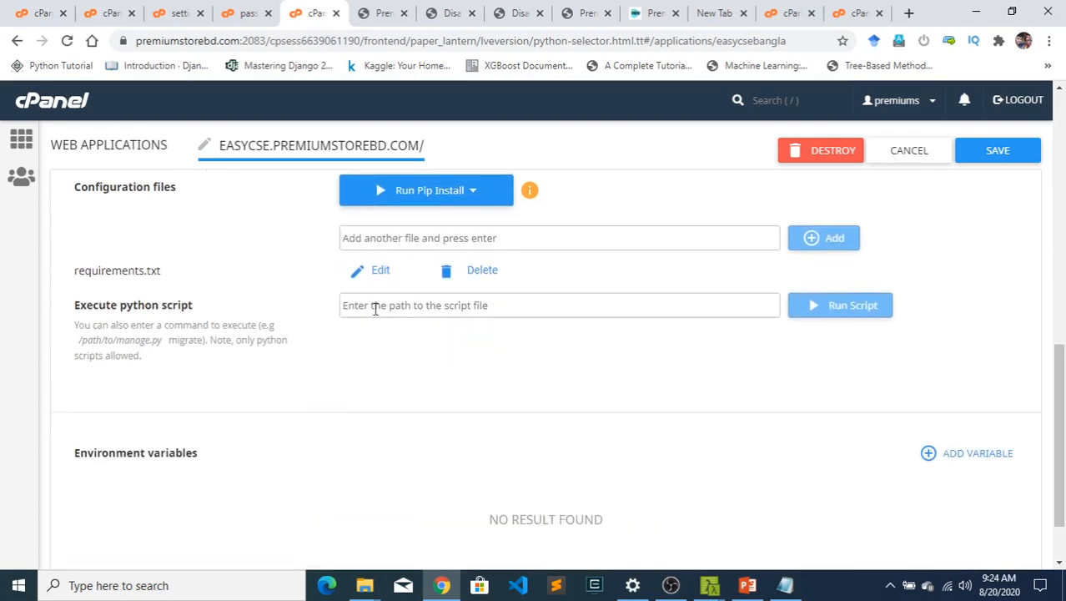
scroll(392, 307, "up", 3)
left_click(403, 6)
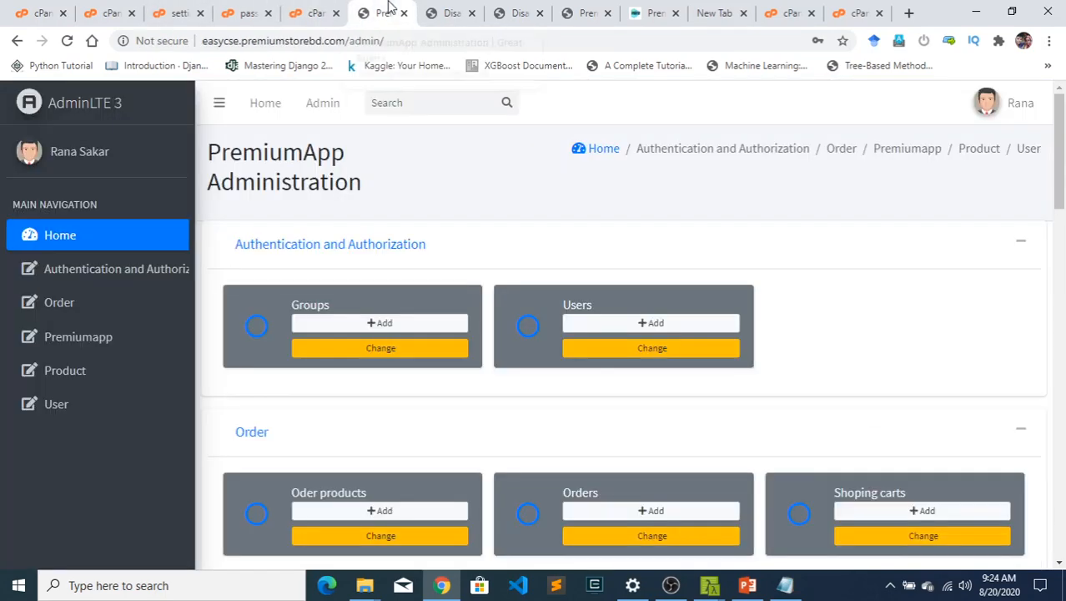
left_click(308, 10)
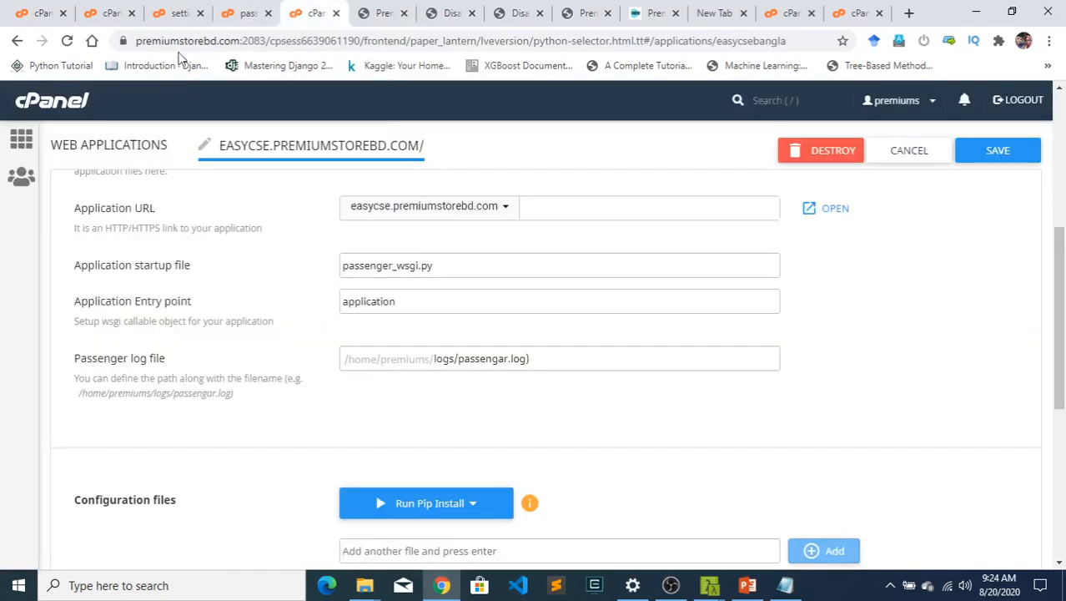
- Find ALLOWED_HOSTS in the open settings.py and highlight the easycse host name
left_click(174, 14)
scroll(266, 430, "down", 3)
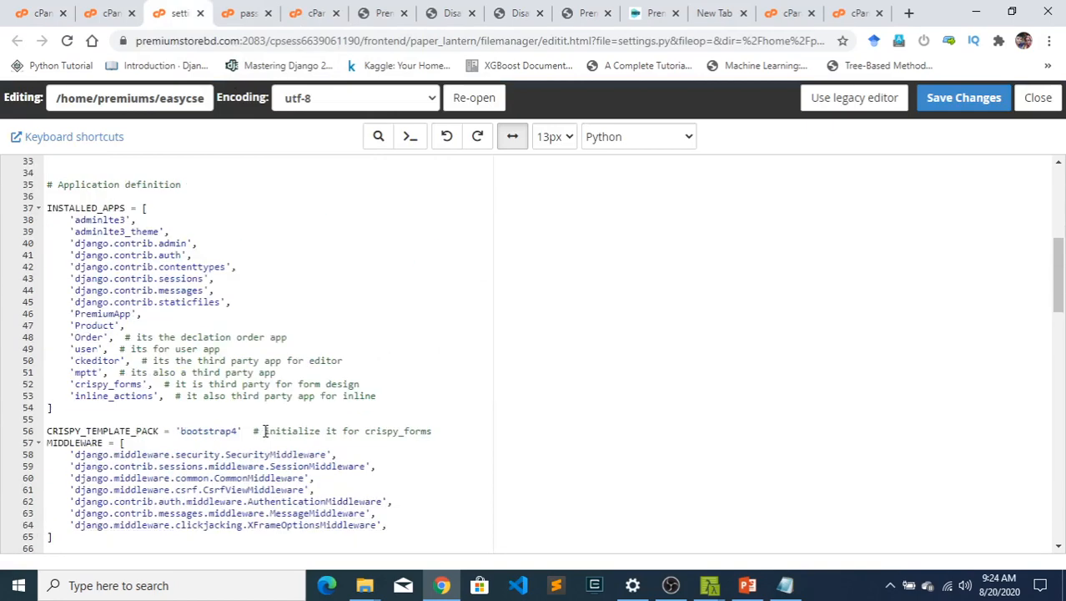
scroll(234, 404, "down", 1)
scroll(208, 337, "up", 2)
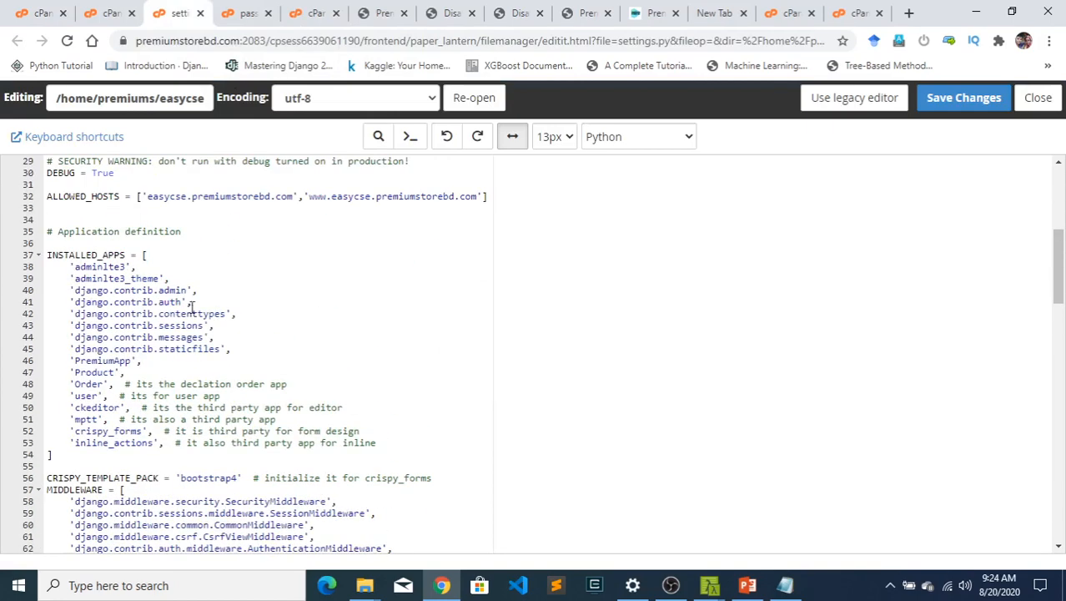
double_click(170, 196)
left_click(356, 187)
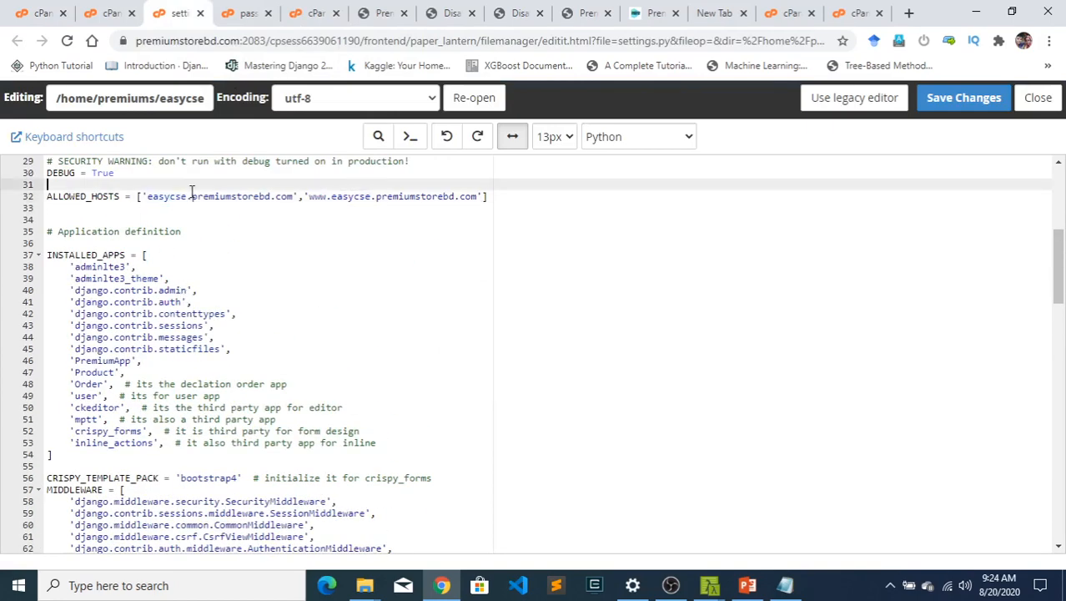
- Highlight the DEBUG value in settings.py and look over the neighbouring settings and installed apps
left_click(95, 173)
double_click(95, 173)
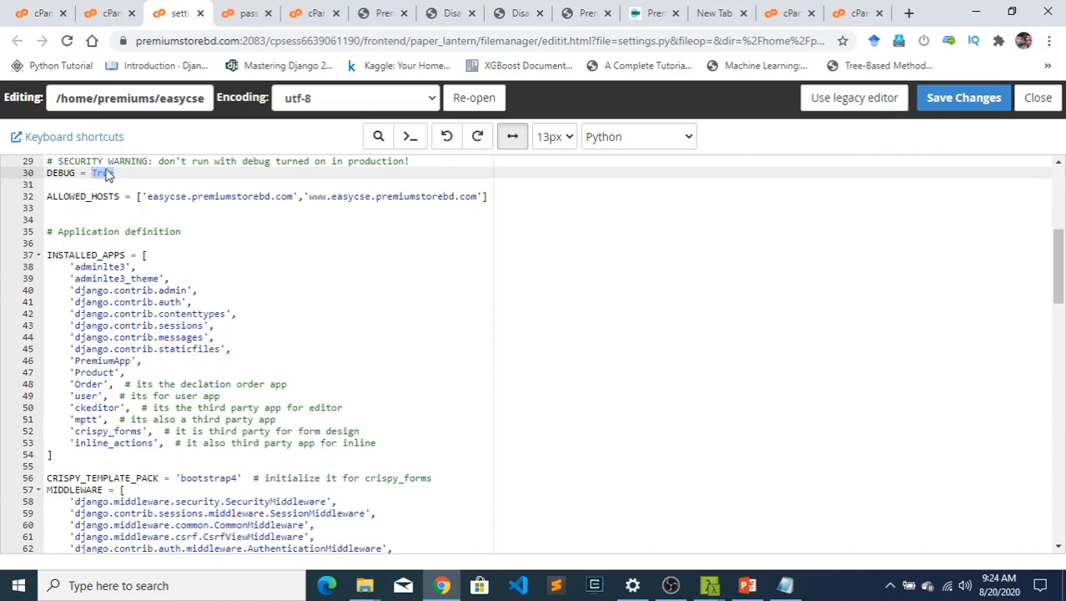
left_click(115, 173)
left_click_drag(124, 173, 96, 176)
left_click(225, 263)
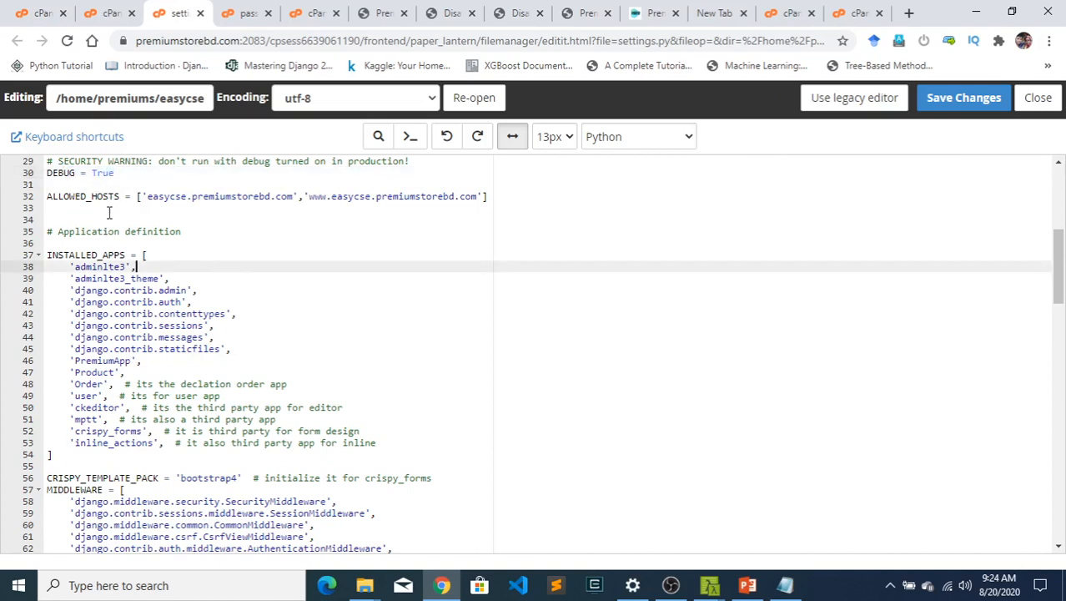
scroll(208, 229, "down", 2)
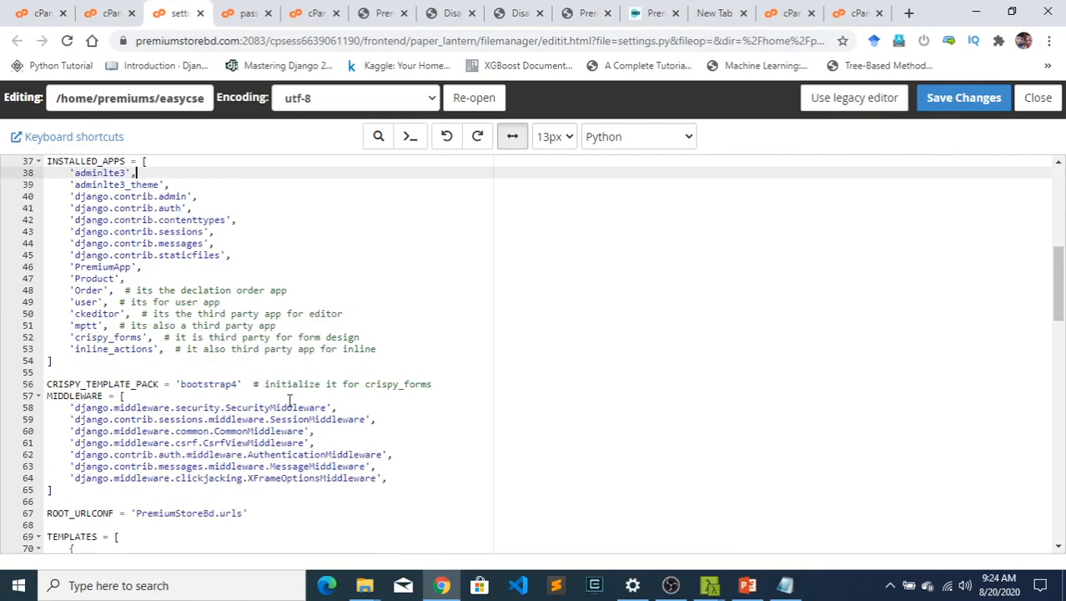
scroll(250, 375, "up", 5)
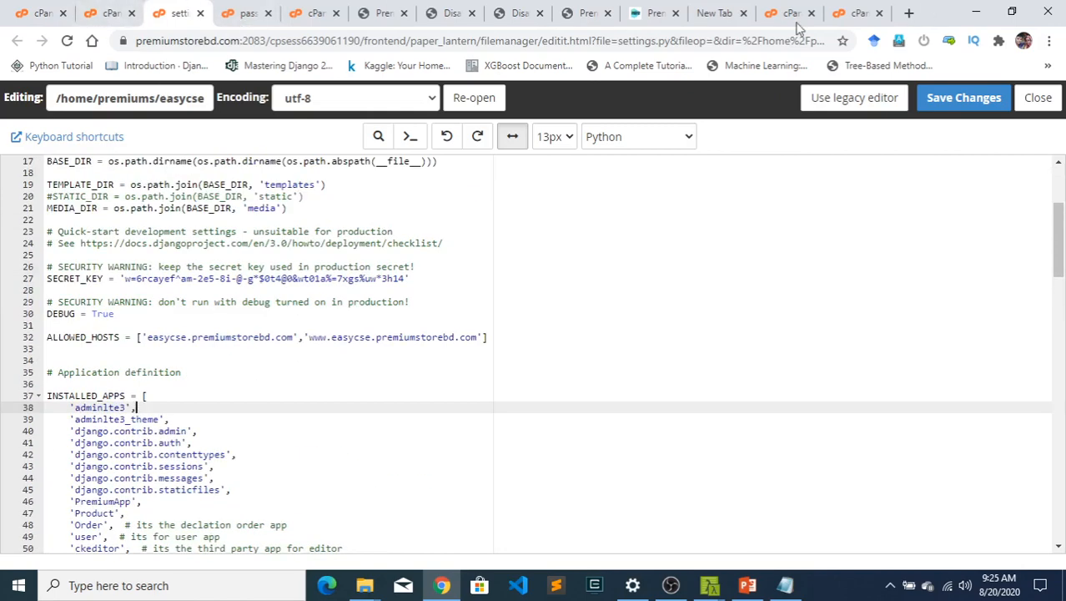
- Review the easycse Python application's restart control, application root, URL, startup file and entry point
left_click(315, 13)
scroll(627, 377, "down", 2)
scroll(628, 377, "up", 3)
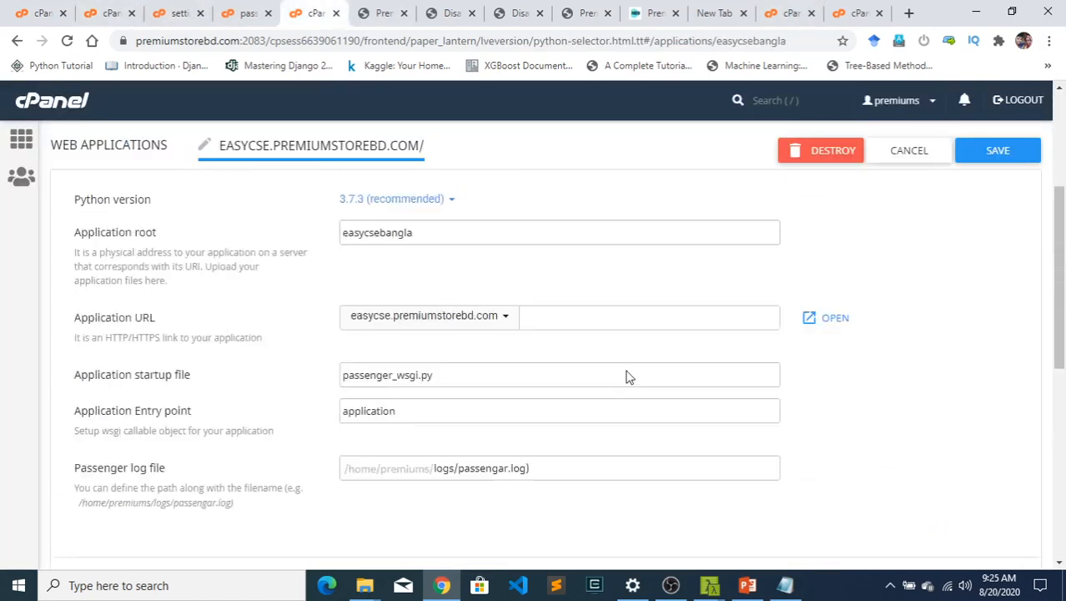
scroll(627, 377, "up", 3)
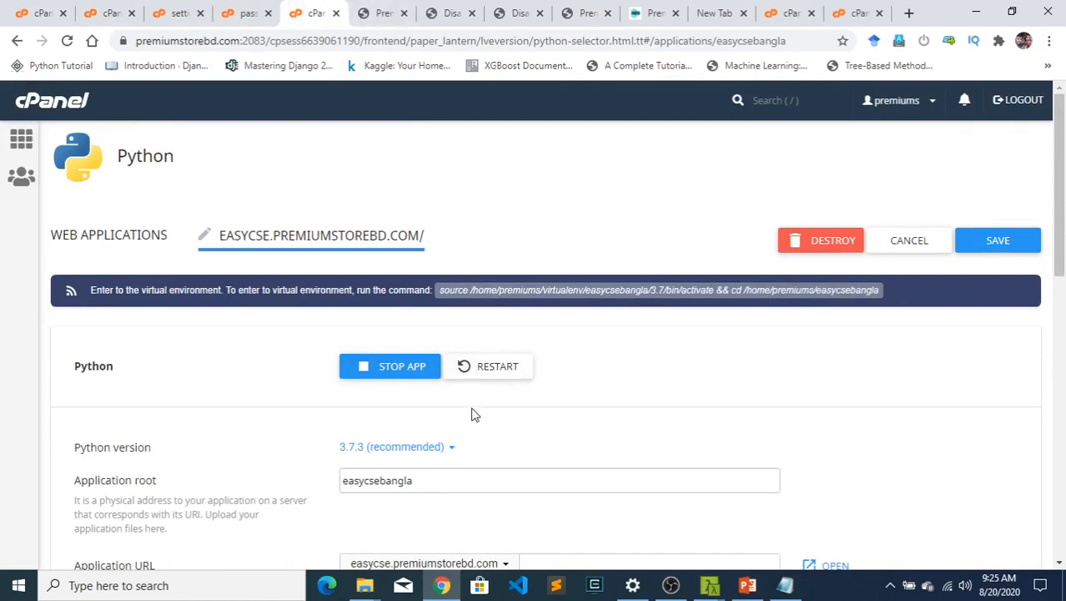
scroll(747, 444, "down", 3)
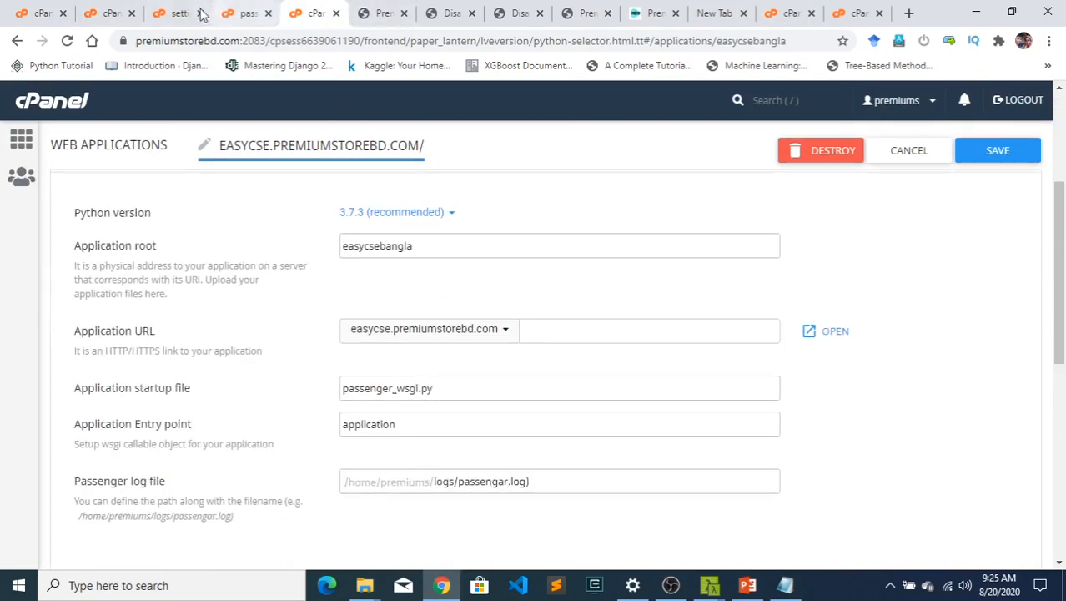
- Open the easycse folder inside public_html in the File Manager
left_click(167, 12)
left_click(100, 13)
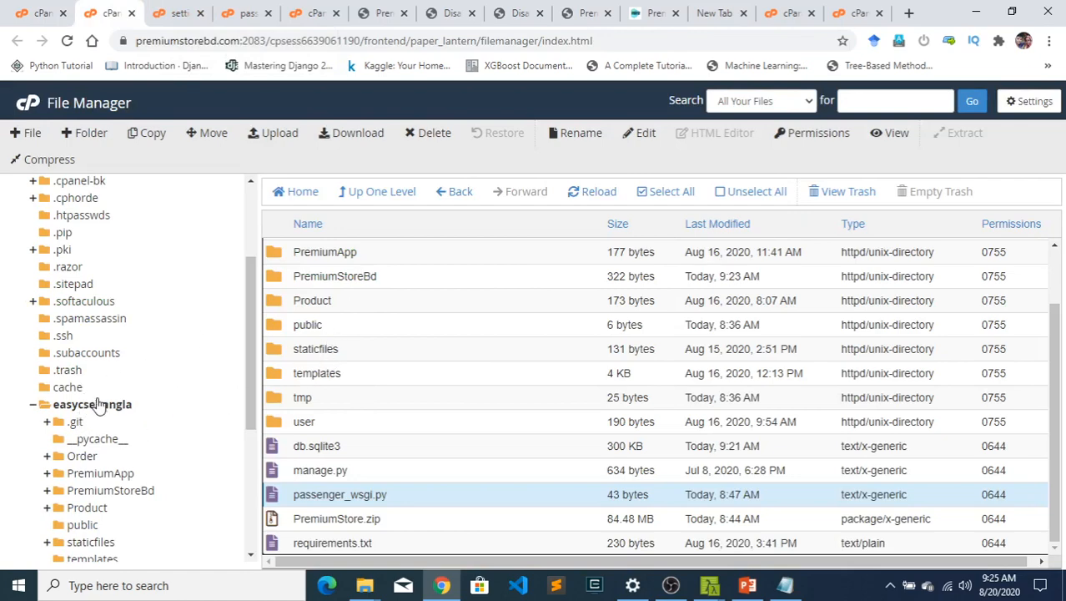
scroll(120, 448, "down", 3)
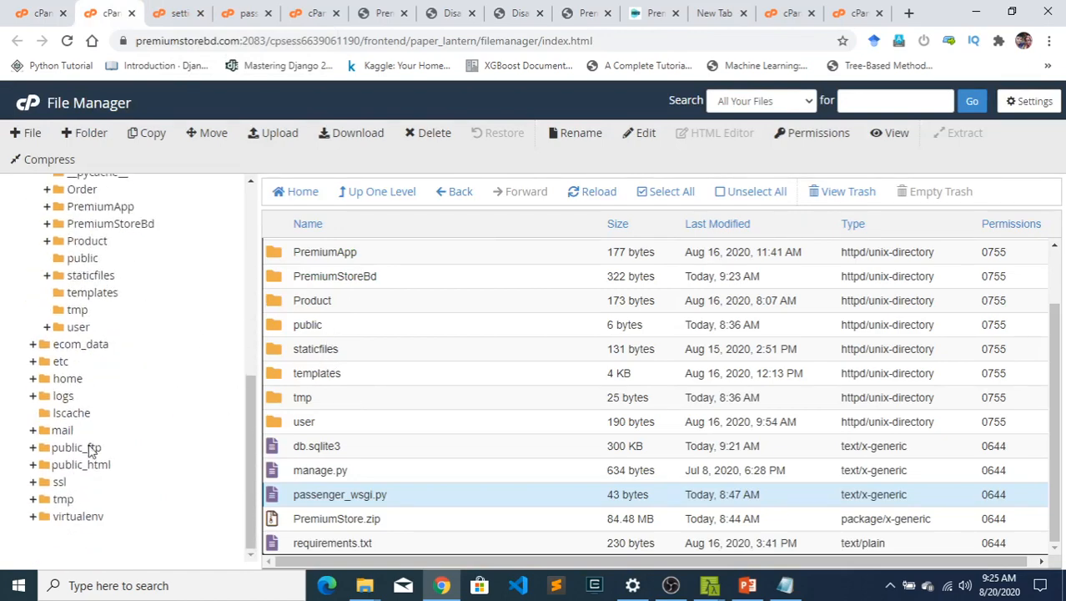
left_click(93, 464)
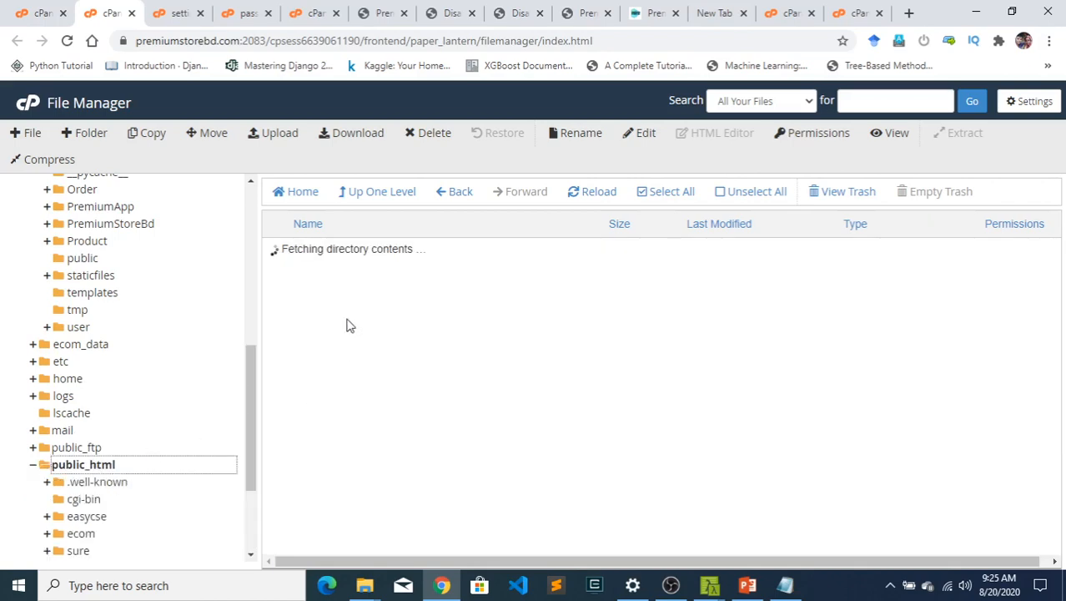
left_click(357, 300)
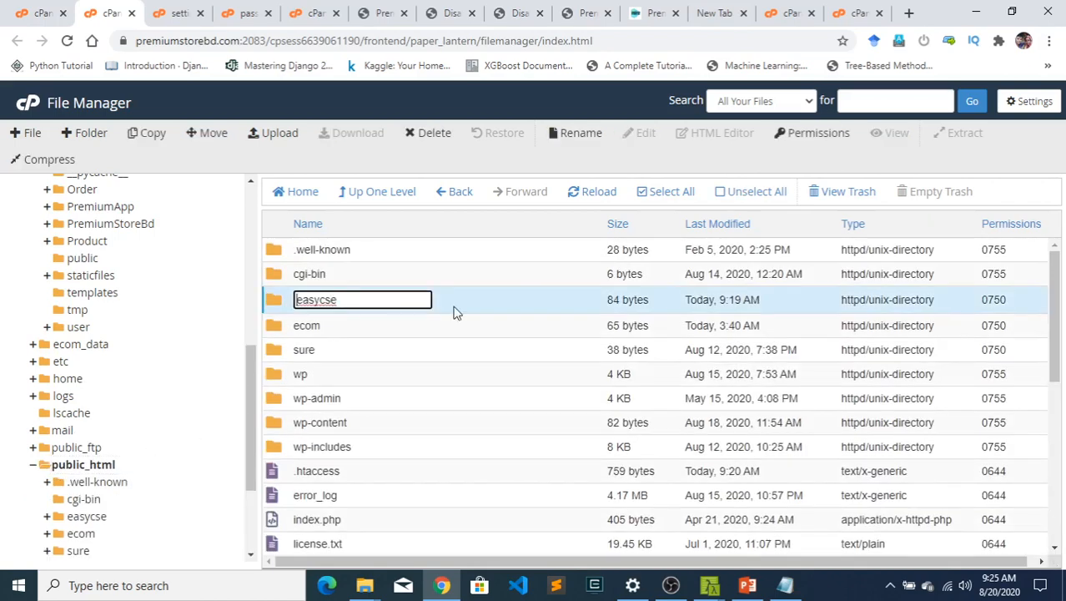
double_click(480, 304)
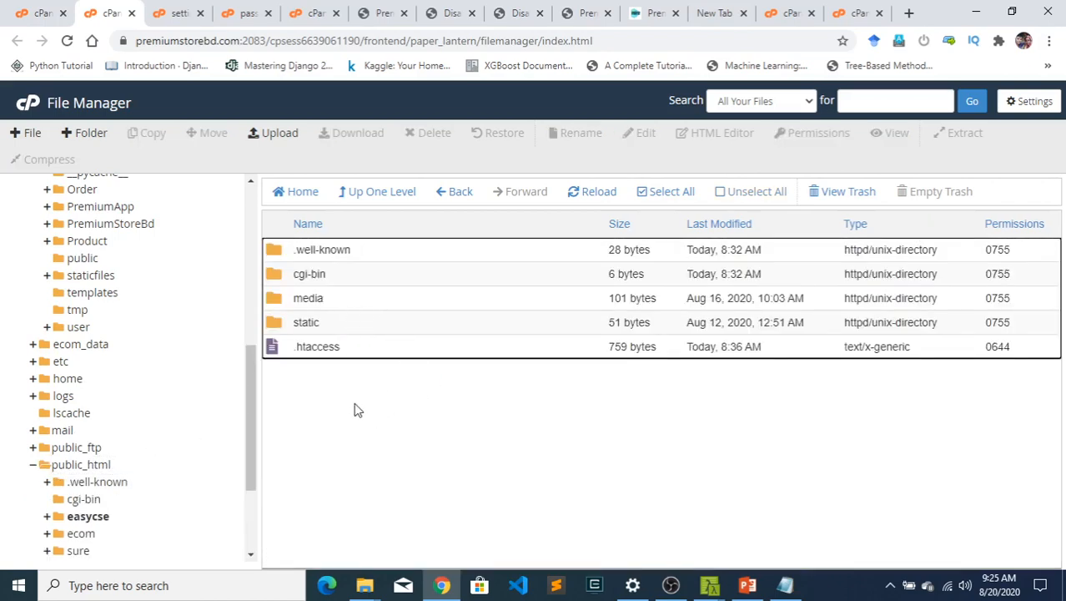
- Highlight the media folder and the static folder inside public_html/easycse
left_click(329, 302)
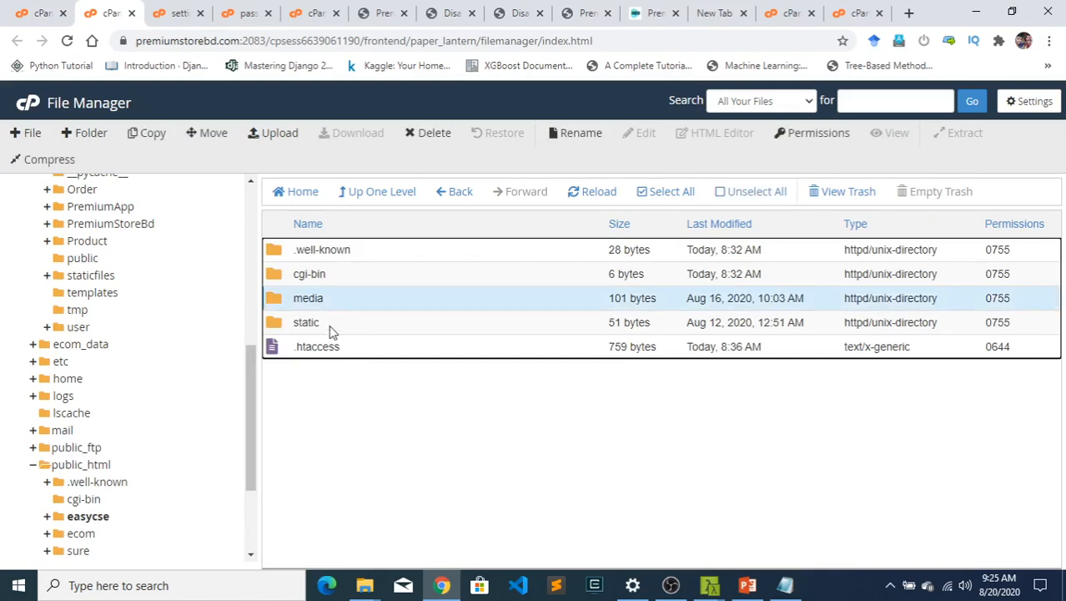
left_click(332, 325)
scroll(111, 499, "up", 4)
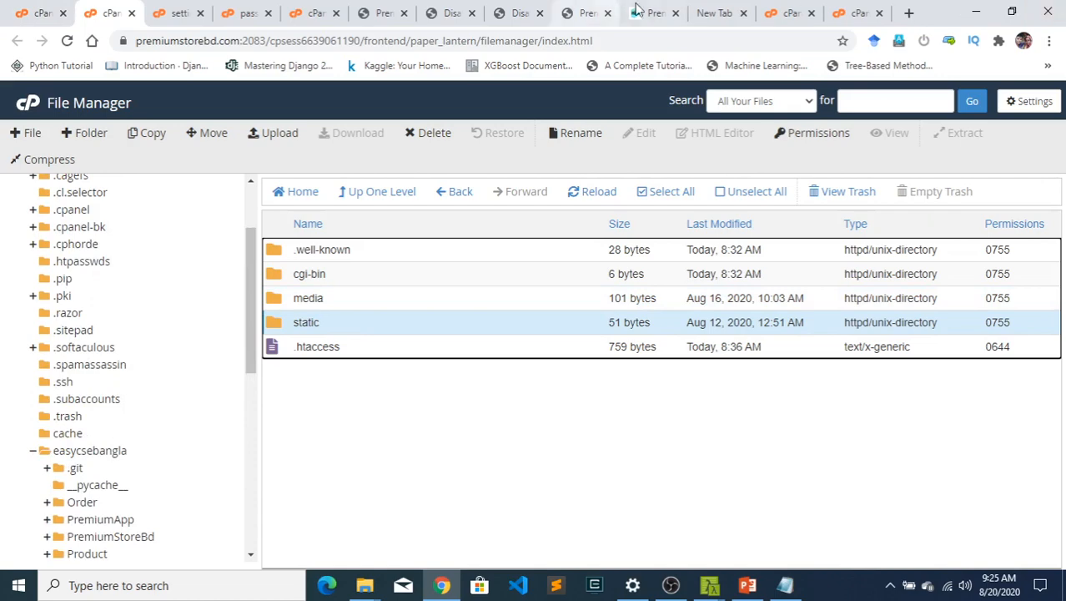
- Look over the deployed site's admin dashboard and minimize the ecom folder window to show the desktop
left_click(383, 13)
scroll(506, 309, "down", 5)
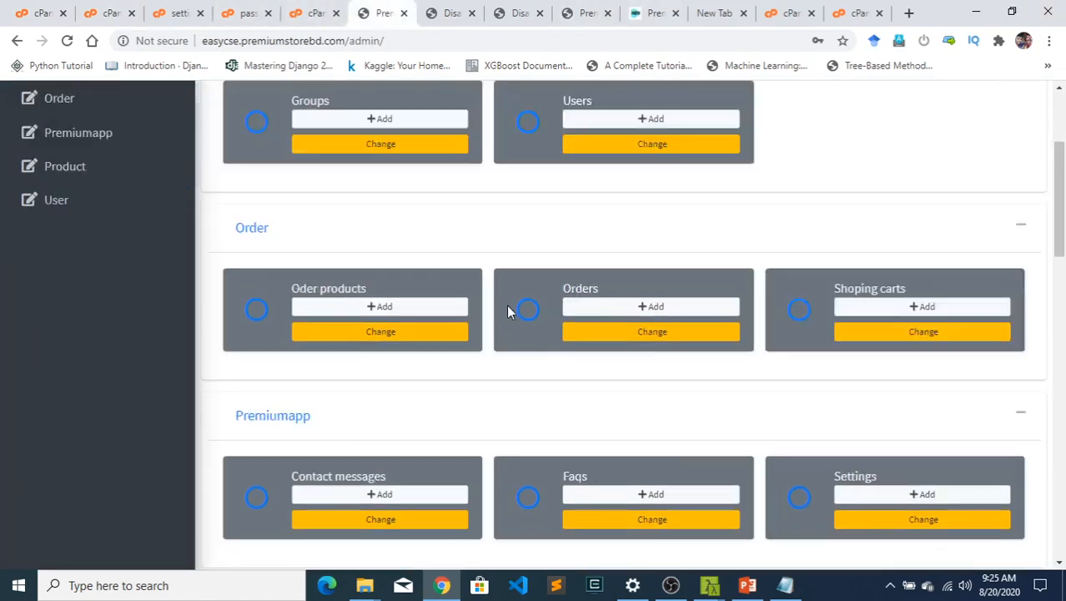
scroll(547, 288, "up", 5)
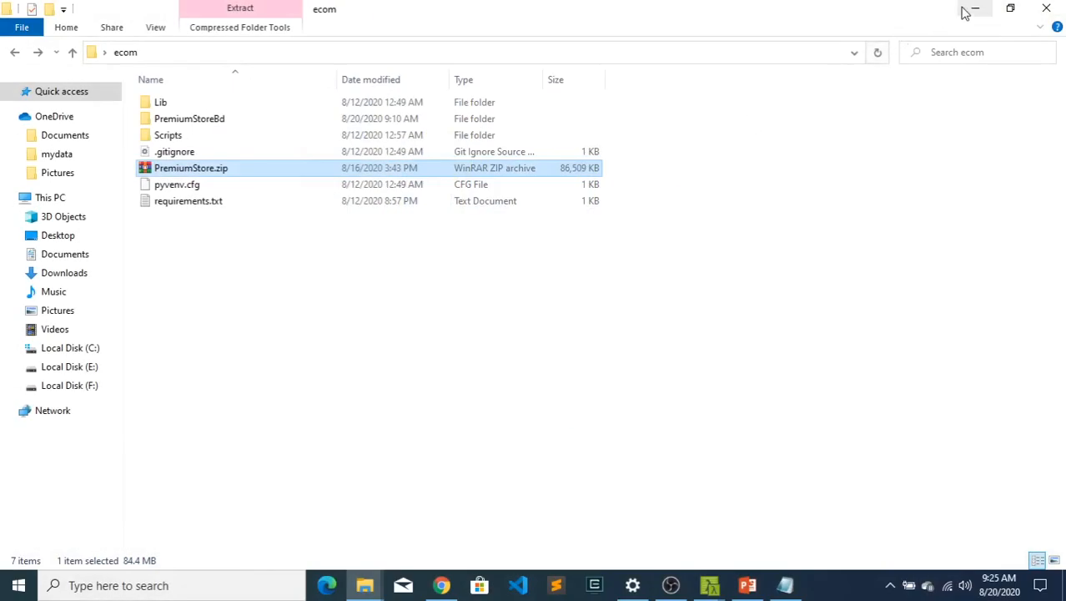
left_click(965, 13)
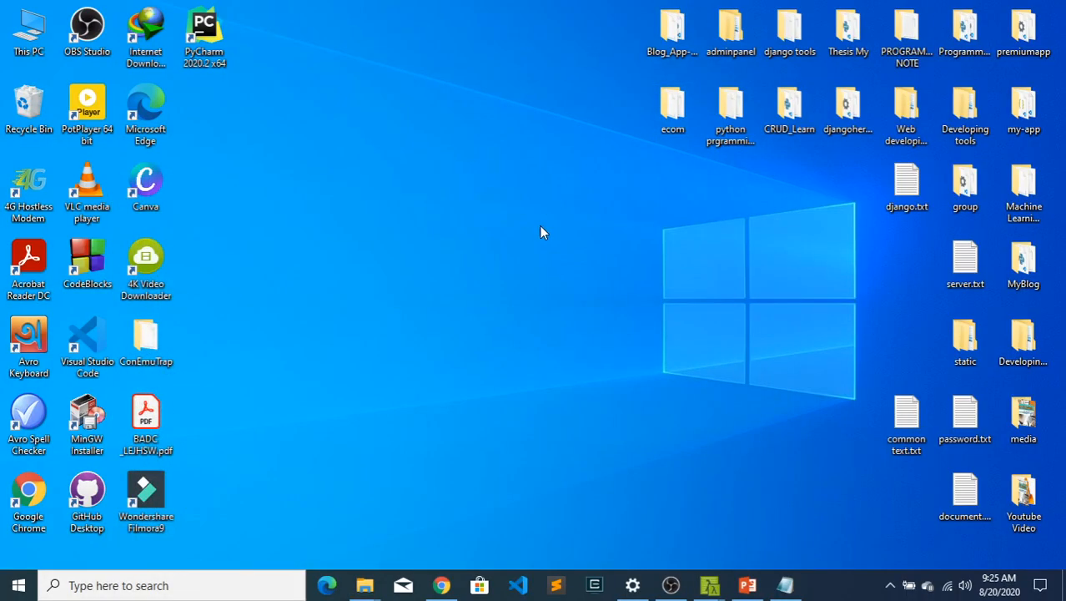